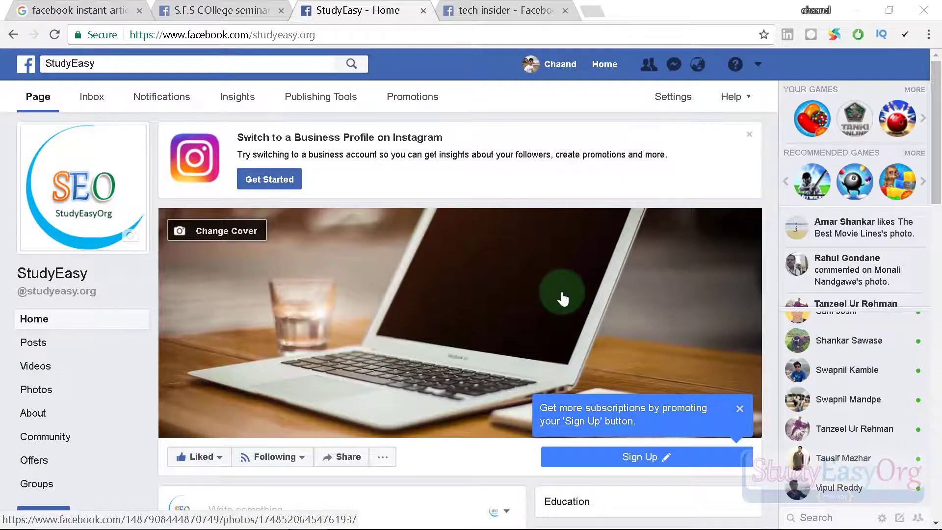
Open the Tech Insider Facebook page from the search results, then close its tab to return to StudyEasy.
{"action": "left_click", "coordinate": [487, 6]}
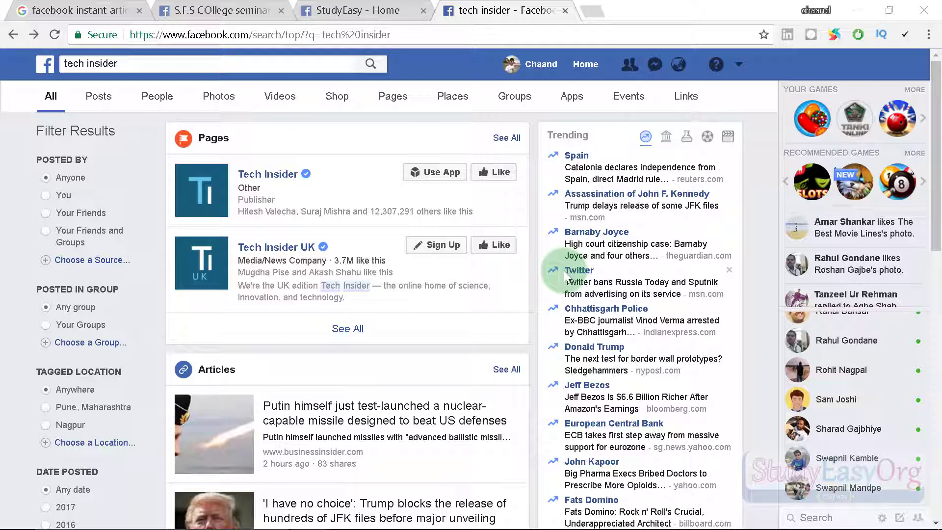
{"action": "left_click", "coordinate": [360, 181]}
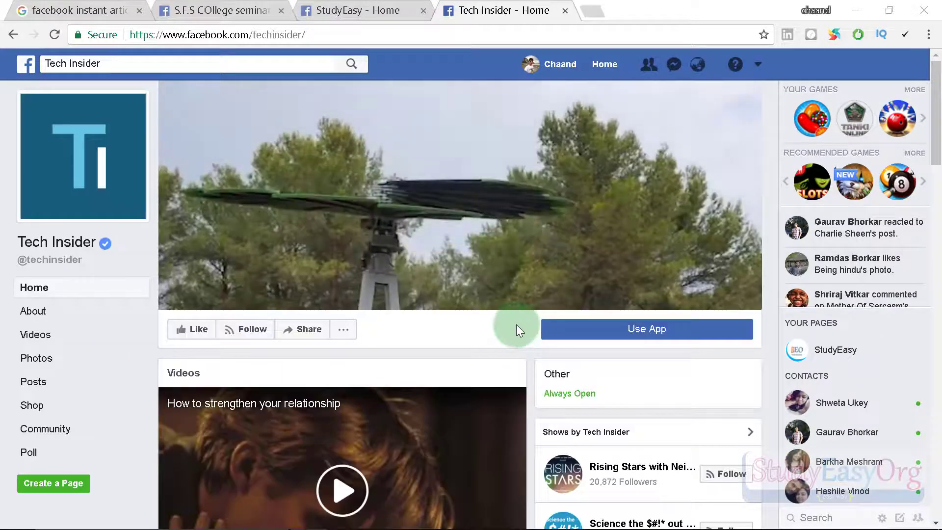
{"action": "left_click", "coordinate": [565, 11]}
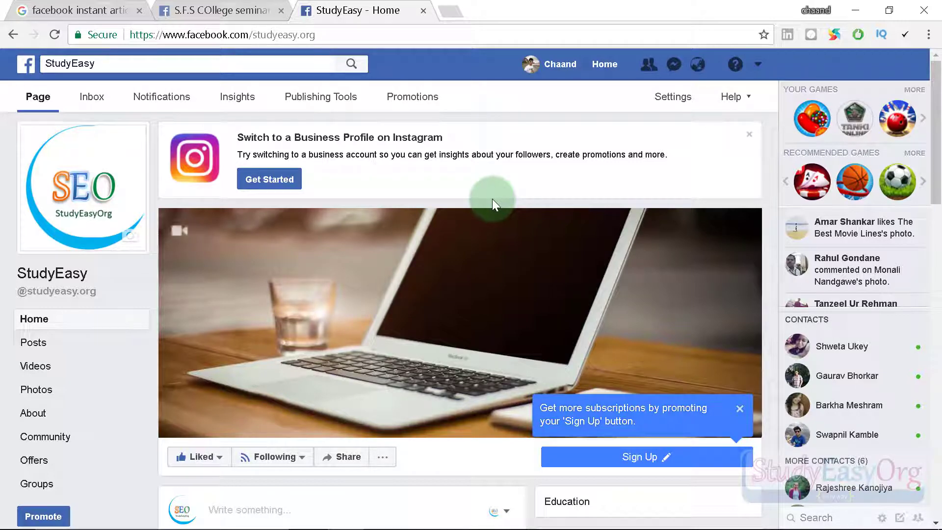
Look over the S.F.S College page's published posts, then close that tab.
{"action": "scroll", "coordinate": [459, 200], "scroll_direction": "down", "scroll_amount": 6}
{"action": "scroll", "coordinate": [458, 200], "scroll_direction": "down", "scroll_amount": 6}
{"action": "scroll", "coordinate": [458, 200], "scroll_direction": "up", "scroll_amount": 12}
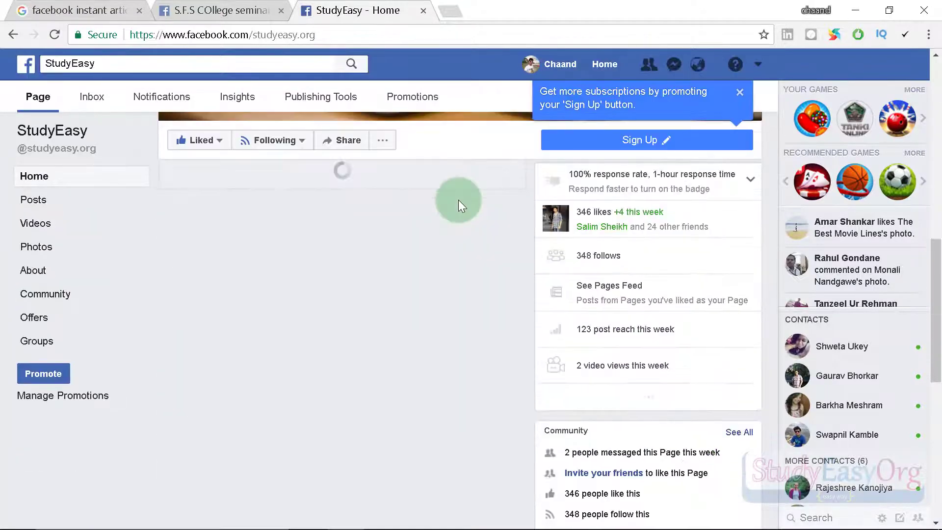
{"action": "left_click", "coordinate": [216, 10]}
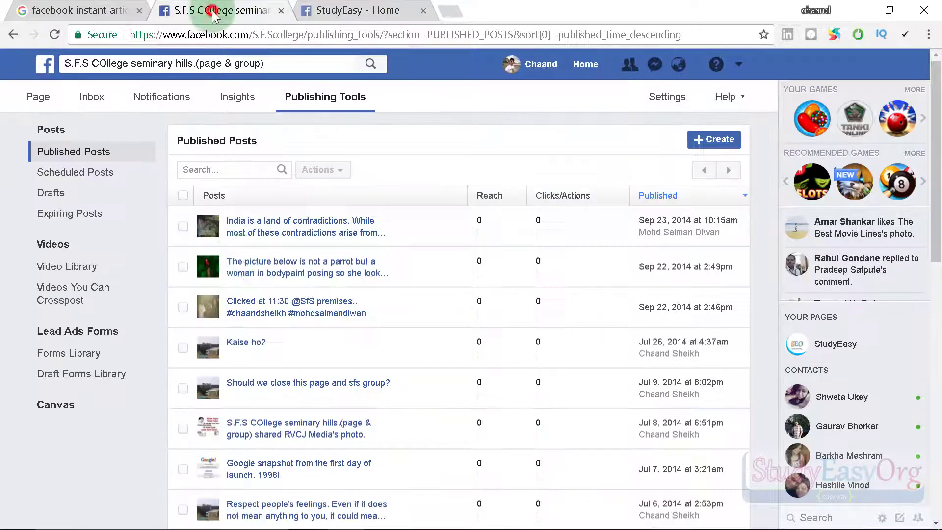
{"action": "scroll", "coordinate": [231, 228], "scroll_direction": "down", "scroll_amount": 10}
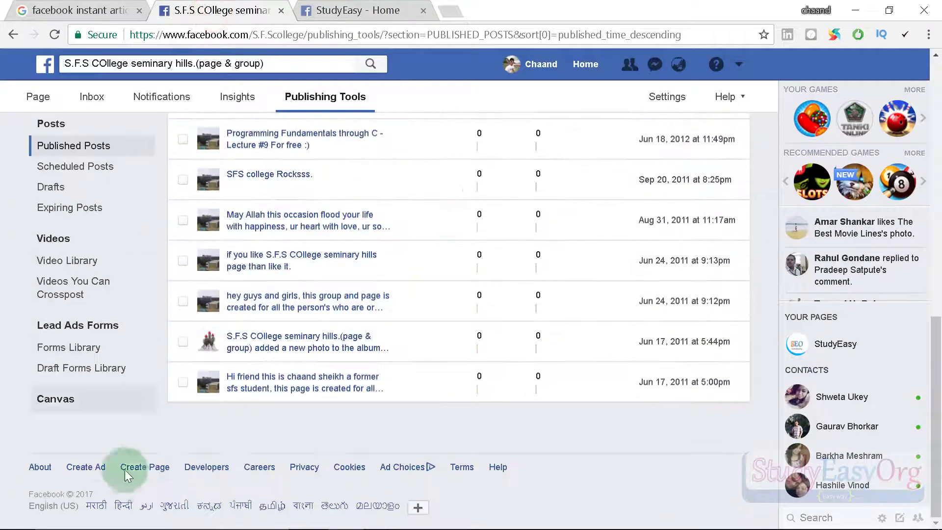
{"action": "scroll", "coordinate": [120, 473], "scroll_direction": "up", "scroll_amount": 9}
{"action": "scroll", "coordinate": [146, 228], "scroll_direction": "up", "scroll_amount": 1}
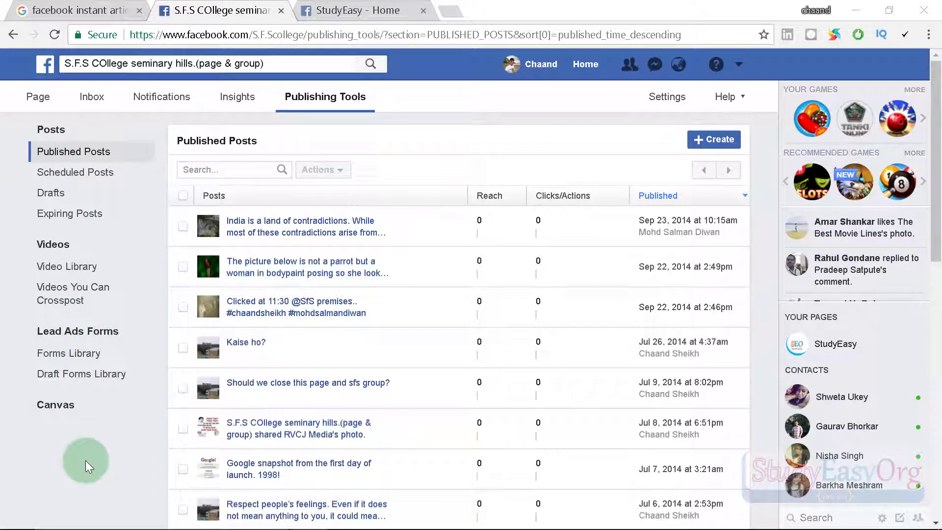
{"action": "left_click", "coordinate": [281, 11]}
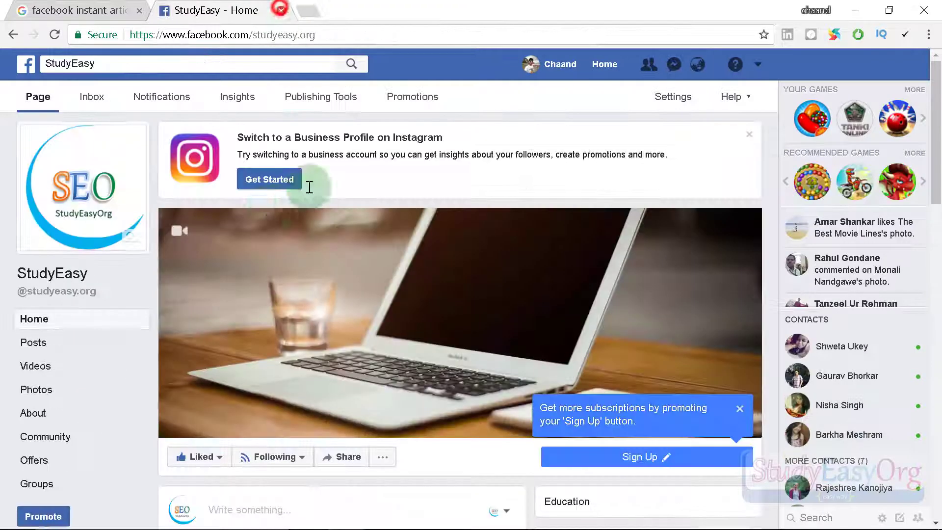
Show StudyEasy's Published Posts list in Publishing Tools.
{"action": "left_click", "coordinate": [321, 98]}
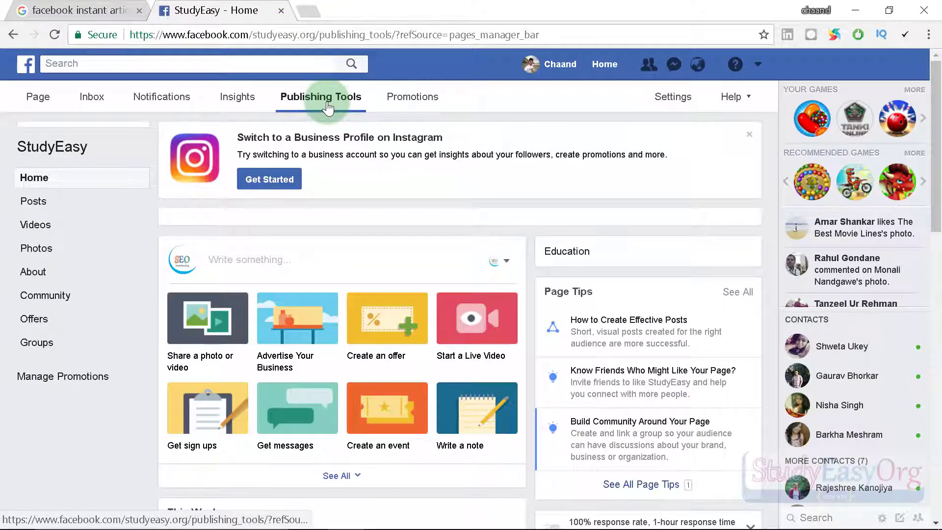
{"action": "left_click", "coordinate": [97, 268]}
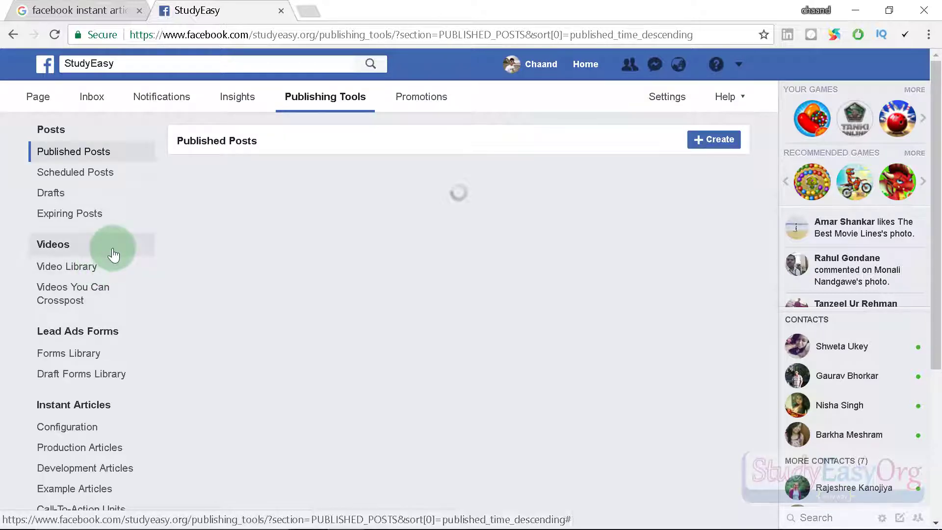
{"action": "scroll", "coordinate": [120, 242], "scroll_direction": "down", "scroll_amount": 3}
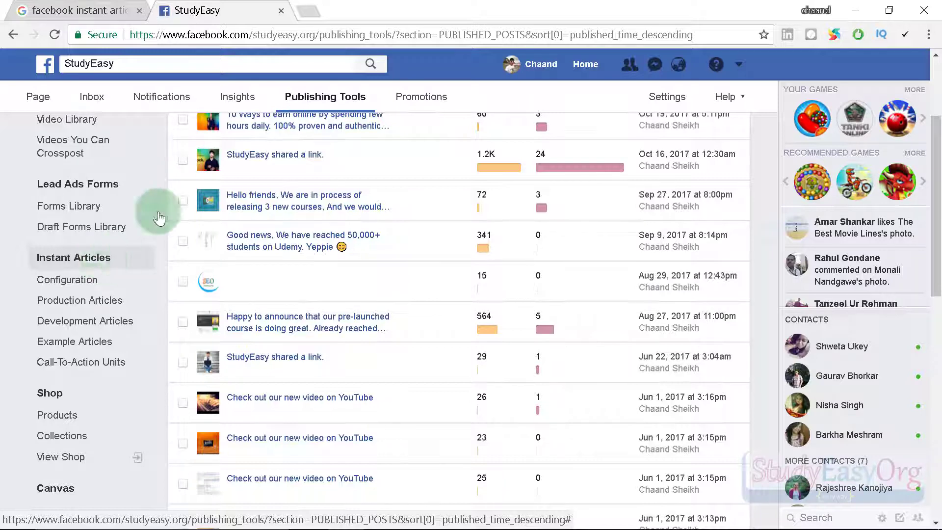
From the 'facebook instant articles' Google results, open Instant Articles | Facebook and start signing up.
{"action": "left_click", "coordinate": [55, 9]}
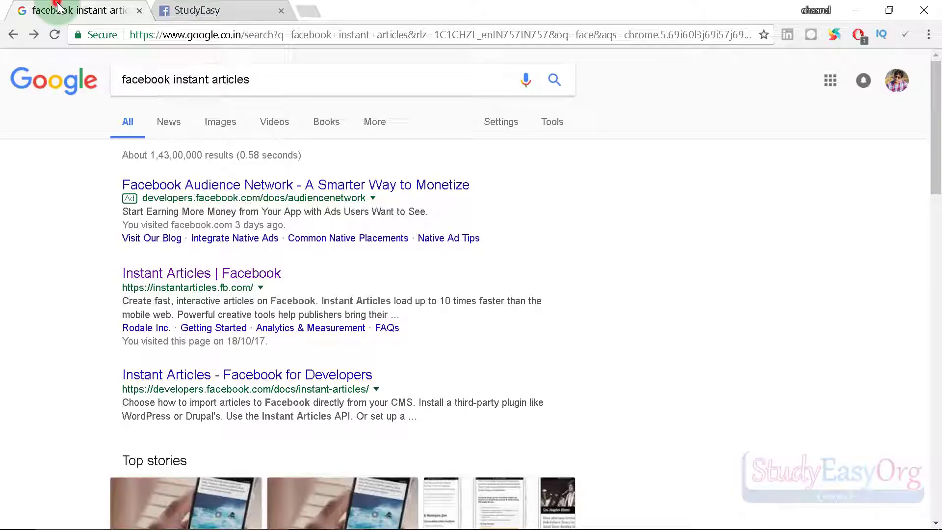
{"action": "left_click", "coordinate": [280, 80]}
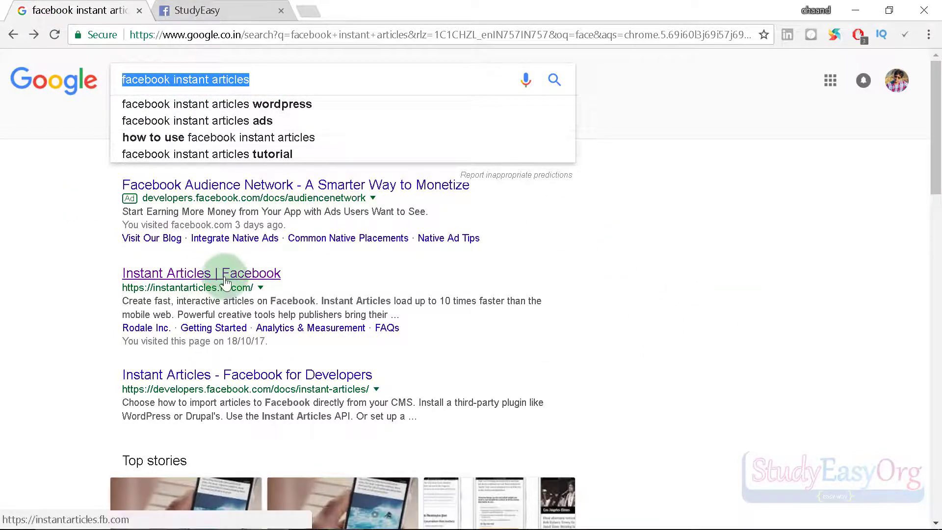
{"action": "left_click", "coordinate": [739, 298]}
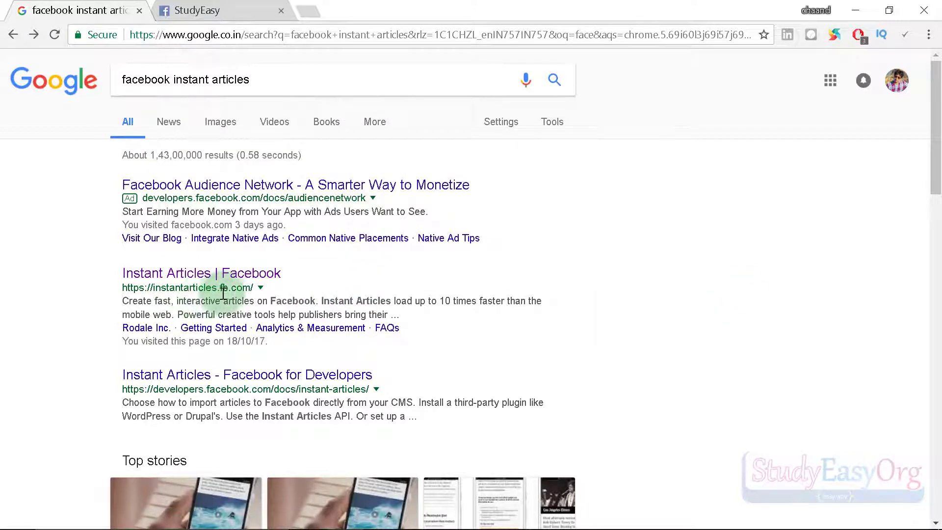
{"action": "left_click", "coordinate": [250, 278]}
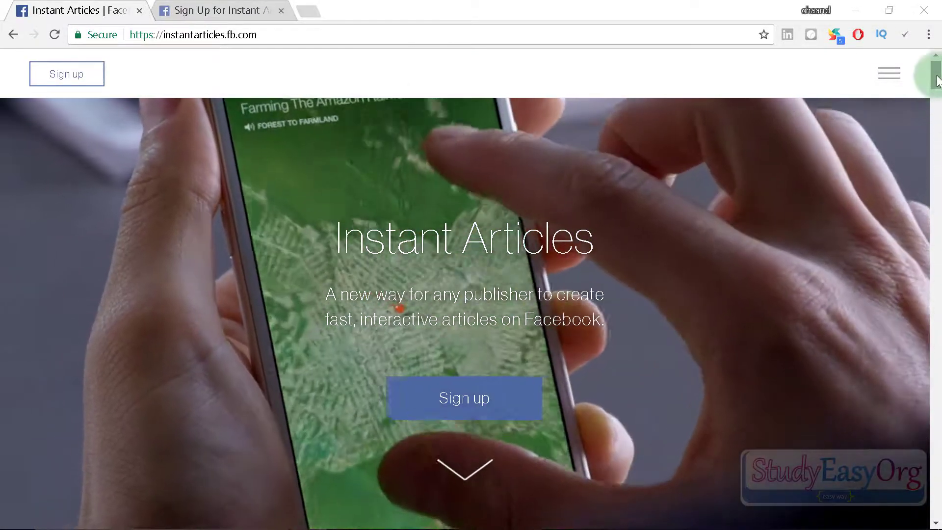
{"action": "left_click_drag", "start_coordinate": [937, 81], "coordinate": [786, 199]}
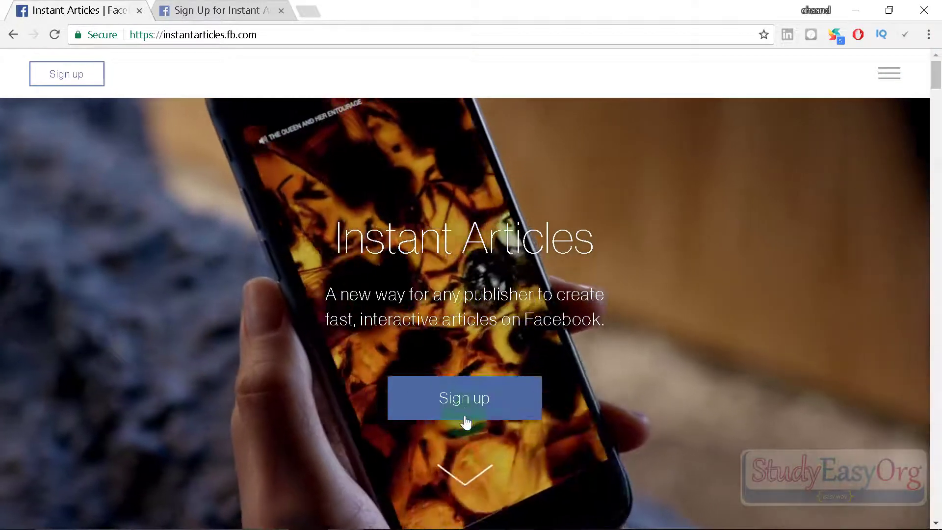
{"action": "left_click", "coordinate": [461, 405]}
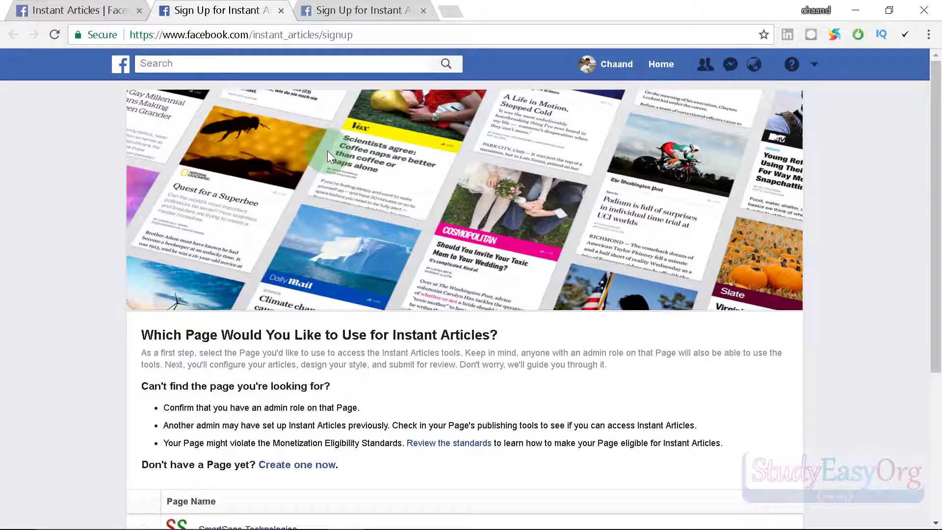
Agree to the Instant Articles Terms and access the Instant Articles tools for SmartSage Technologies.
{"action": "scroll", "coordinate": [338, 194], "scroll_direction": "down", "scroll_amount": 5}
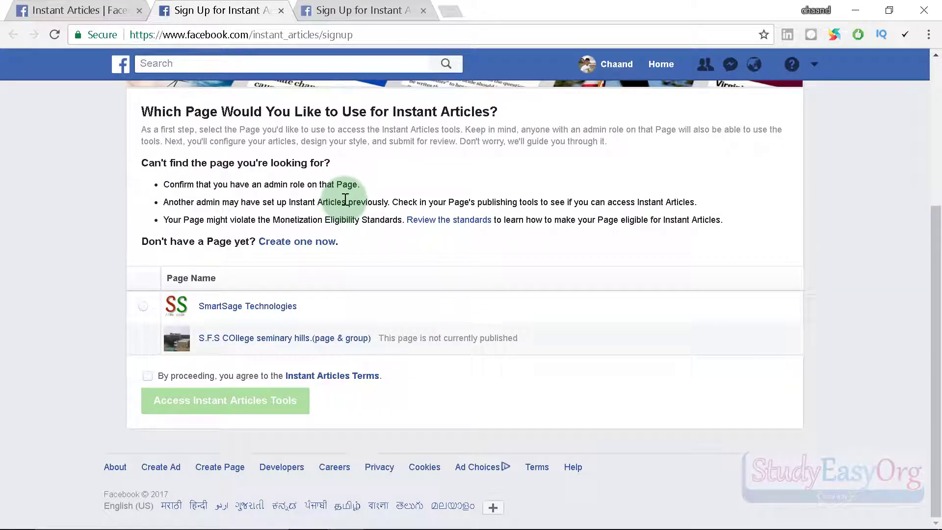
{"action": "scroll", "coordinate": [345, 200], "scroll_direction": "up", "scroll_amount": 5}
{"action": "scroll", "coordinate": [345, 199], "scroll_direction": "down", "scroll_amount": 5}
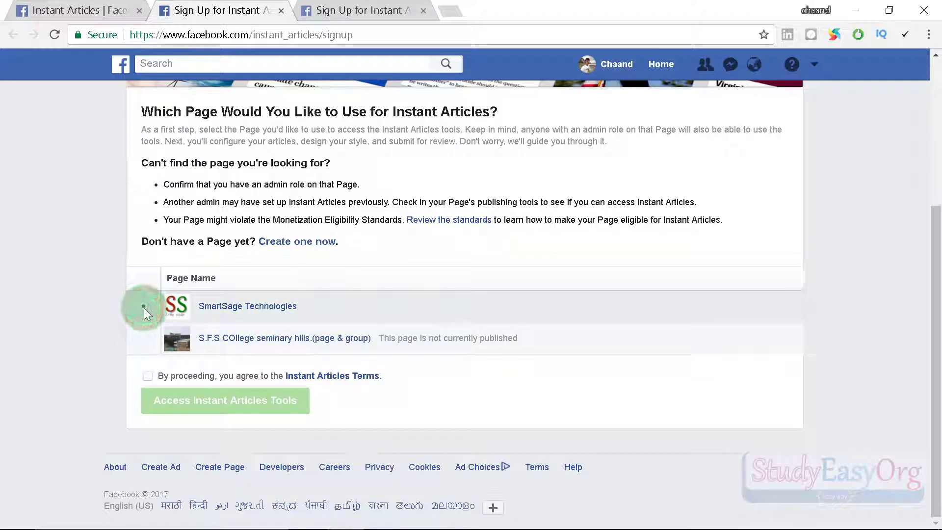
{"action": "left_click", "coordinate": [148, 375]}
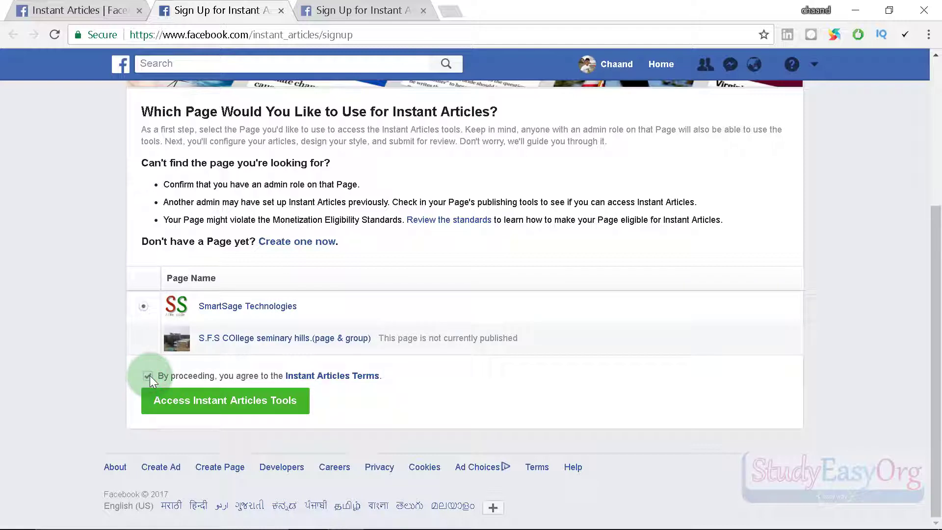
{"action": "left_click", "coordinate": [225, 407]}
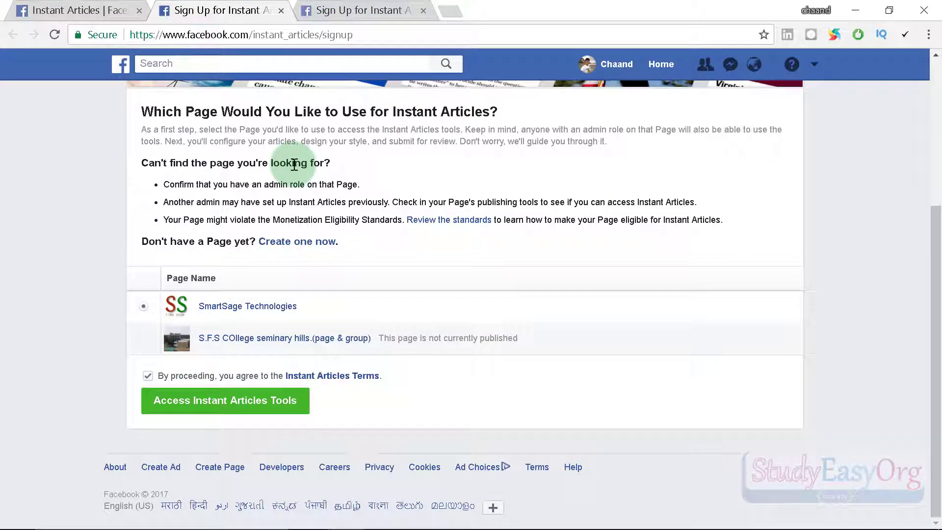
Pick the StudyEasy Page from the Pages dropdown on the sign-up page.
{"action": "left_click", "coordinate": [89, 11]}
{"action": "left_click", "coordinate": [378, 10]}
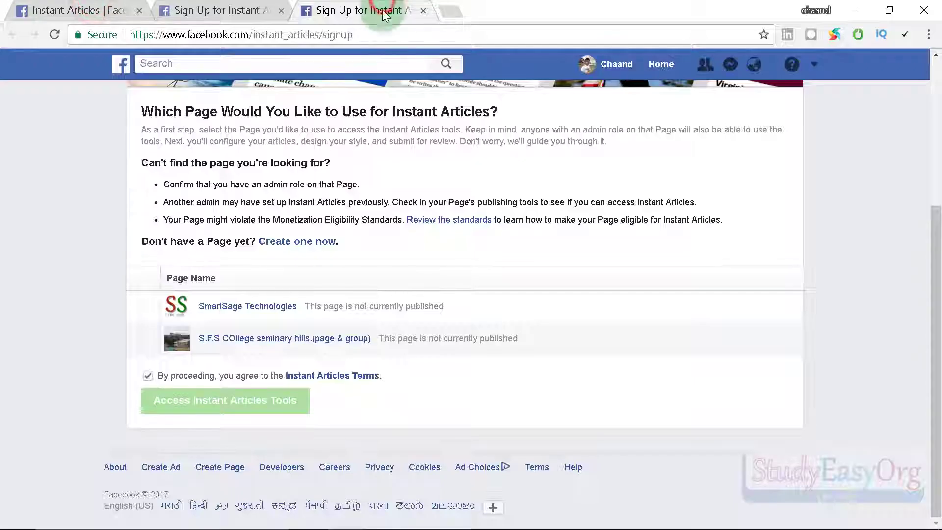
{"action": "left_click", "coordinate": [813, 66]}
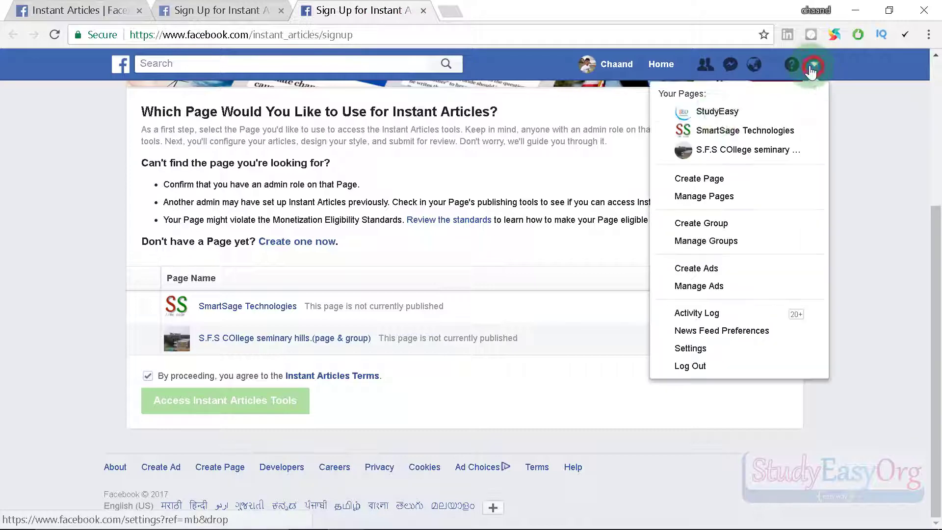
{"action": "left_click", "coordinate": [715, 111]}
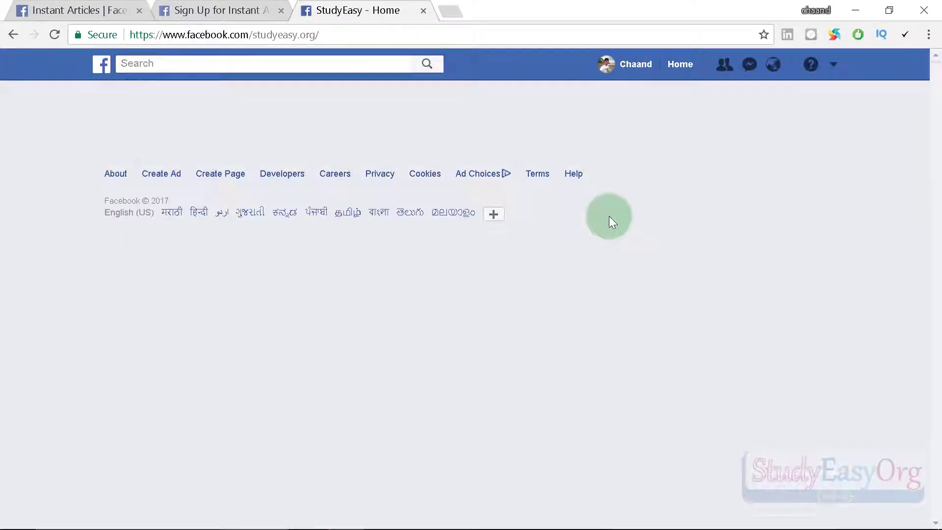
Open StudyEasy's Publishing Tools.
{"action": "left_click", "coordinate": [406, 98]}
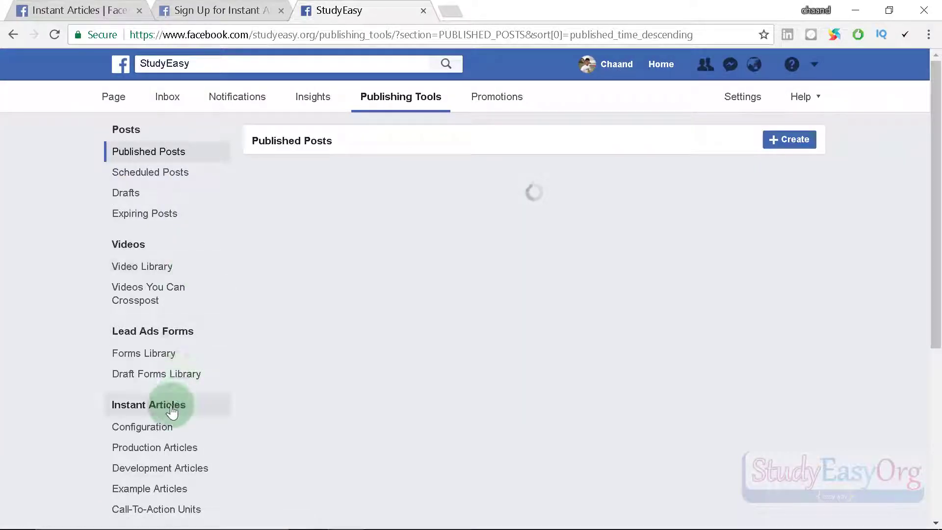
{"action": "scroll", "coordinate": [172, 412], "scroll_direction": "down", "scroll_amount": 3}
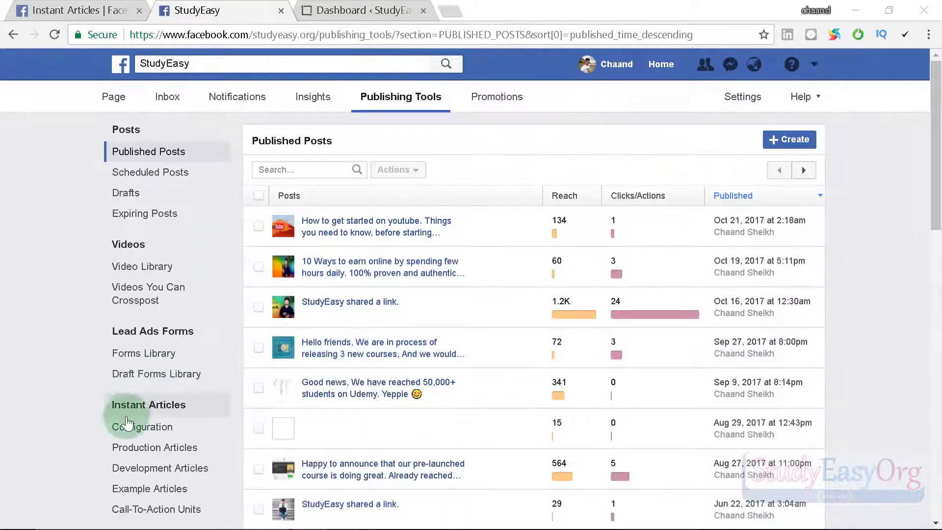
{"action": "scroll", "coordinate": [128, 424], "scroll_direction": "down", "scroll_amount": 3}
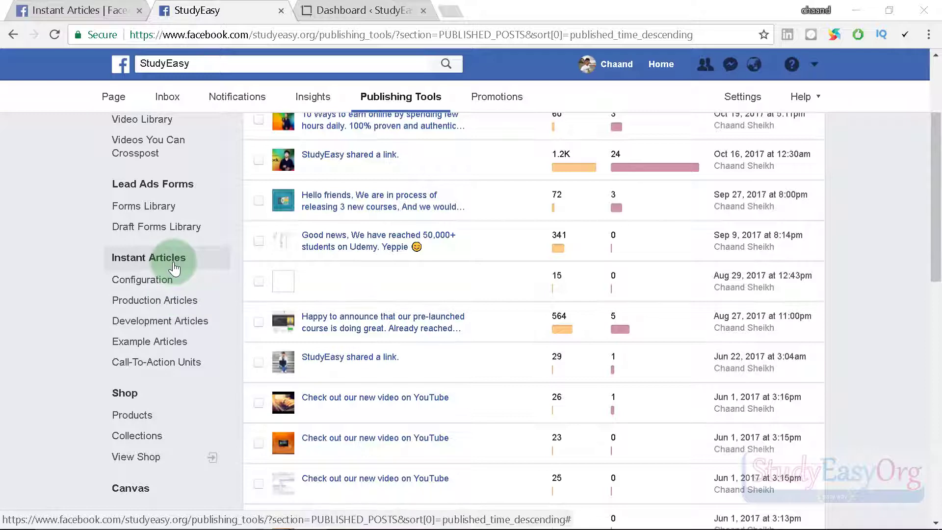
{"action": "scroll", "coordinate": [178, 259], "scroll_direction": "up", "scroll_amount": 3}
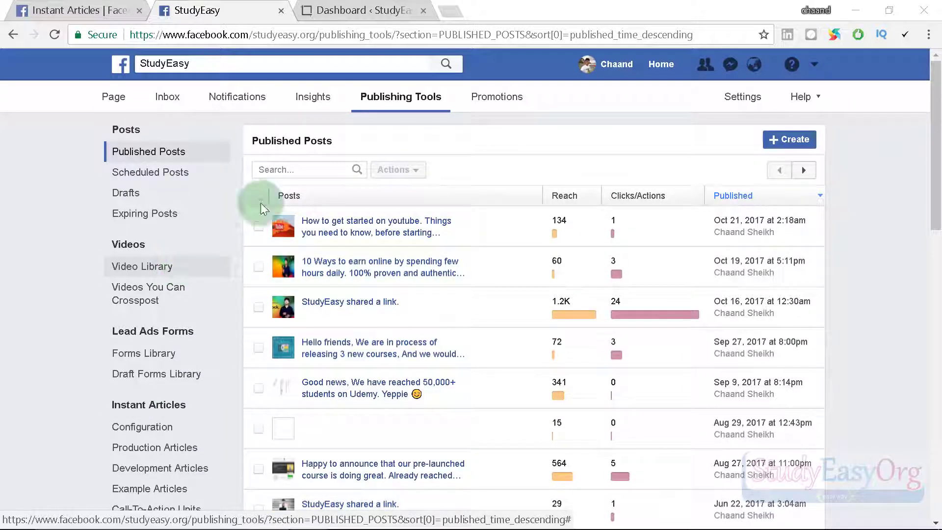
Load the Page's posts address from the clipboard and refresh the posts list.
{"action": "left_click", "coordinate": [389, 35]}
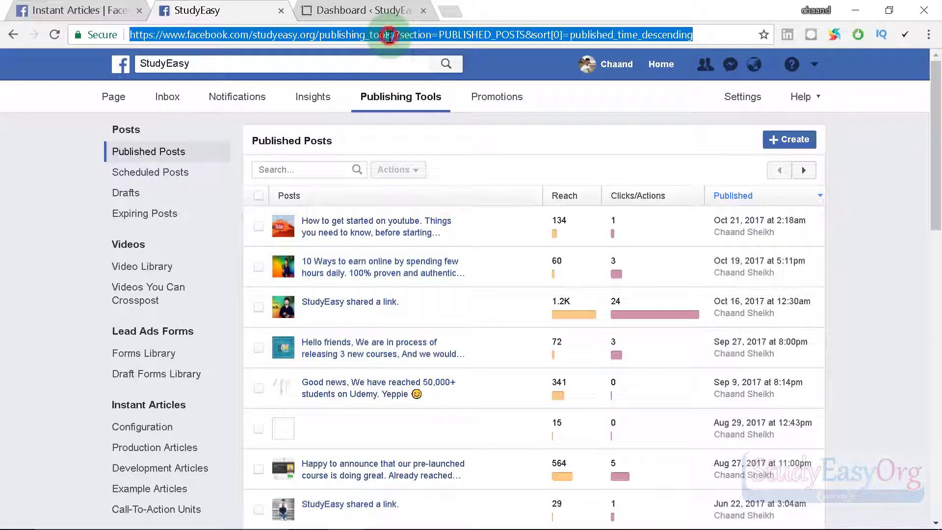
{"action": "type", "text": "https://www.facebook.com/pg/studyeasy.org/posts/?ref=page_internal"}
{"action": "left_click", "coordinate": [470, 58]}
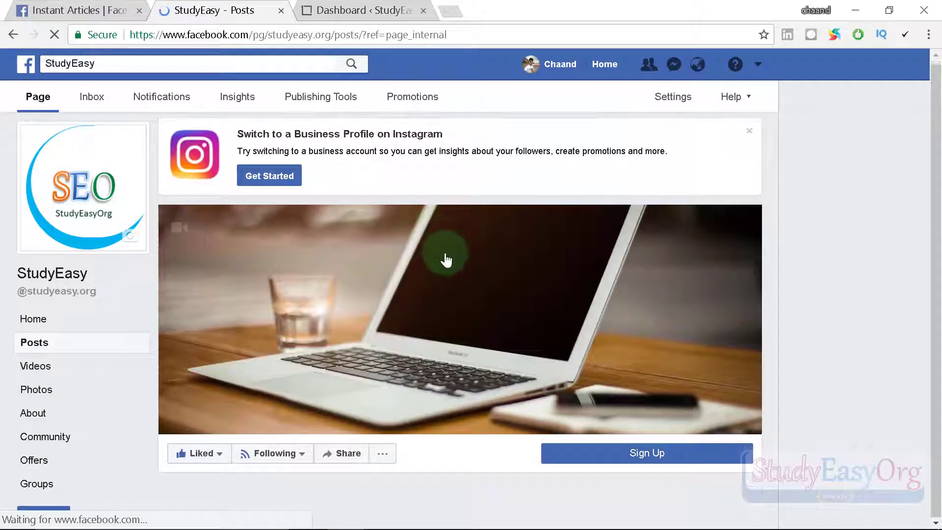
{"action": "scroll", "coordinate": [444, 267], "scroll_direction": "down", "scroll_amount": 6}
{"action": "scroll", "coordinate": [444, 270], "scroll_direction": "down", "scroll_amount": 5}
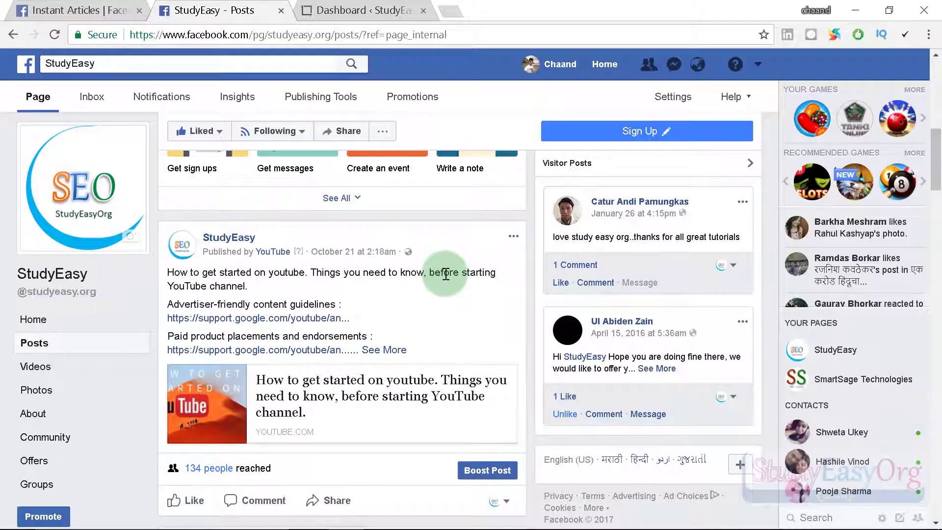
{"action": "scroll", "coordinate": [445, 274], "scroll_direction": "down", "scroll_amount": 5}
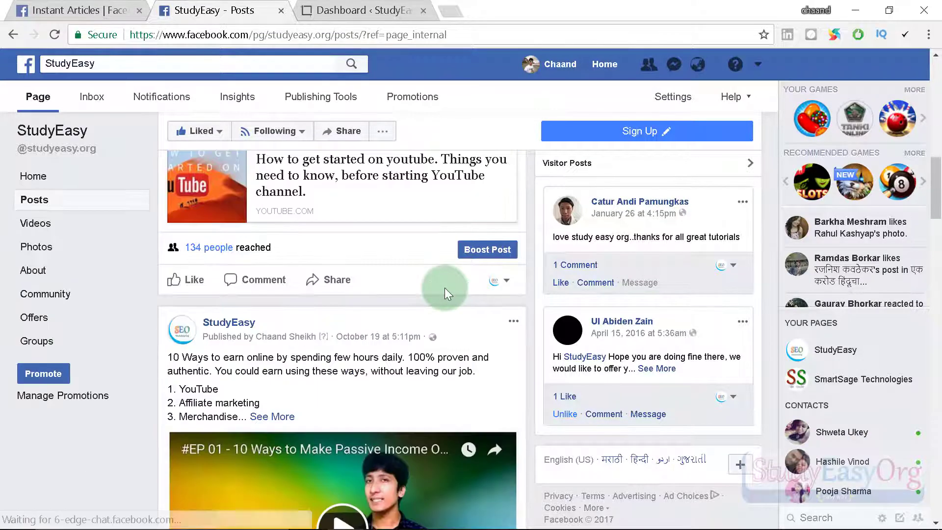
{"action": "scroll", "coordinate": [444, 288], "scroll_direction": "down", "scroll_amount": 6}
{"action": "scroll", "coordinate": [444, 298], "scroll_direction": "up", "scroll_amount": 3}
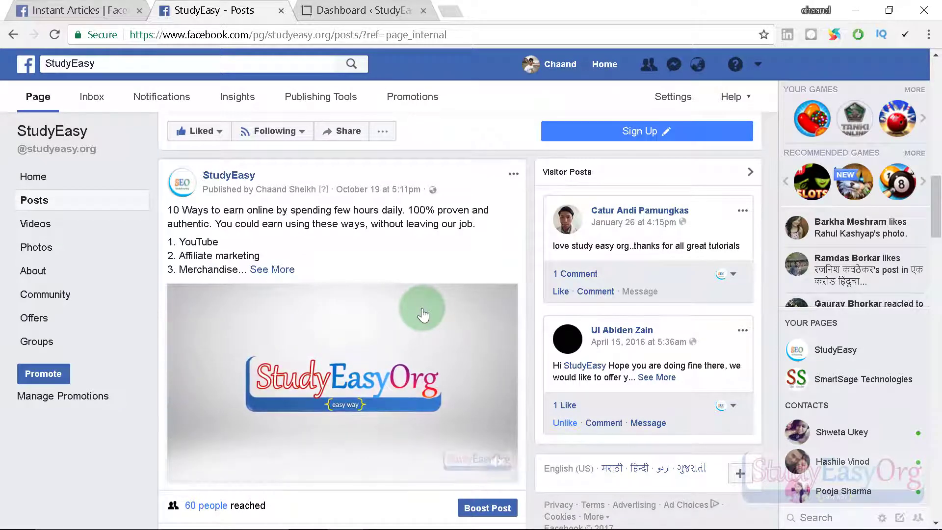
{"action": "left_click", "coordinate": [347, 252]}
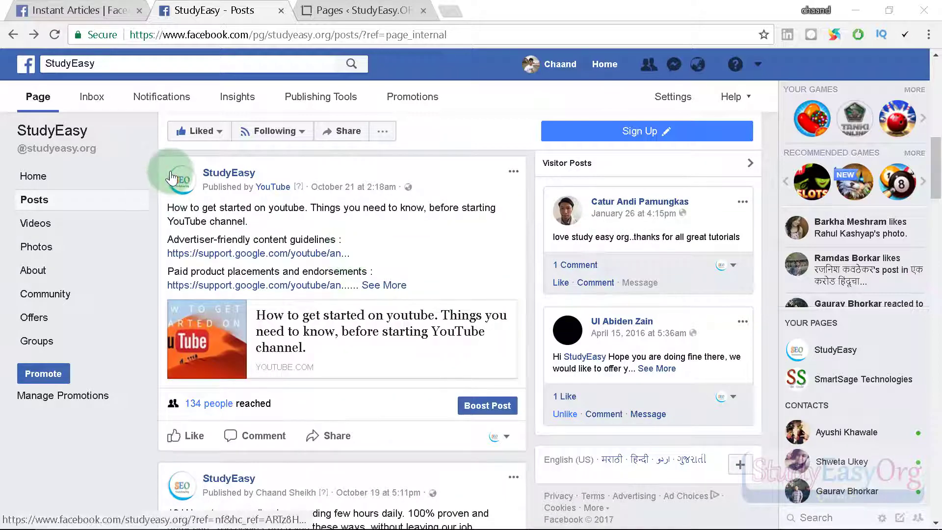
{"action": "mouse_move", "coordinate": [170, 177]}
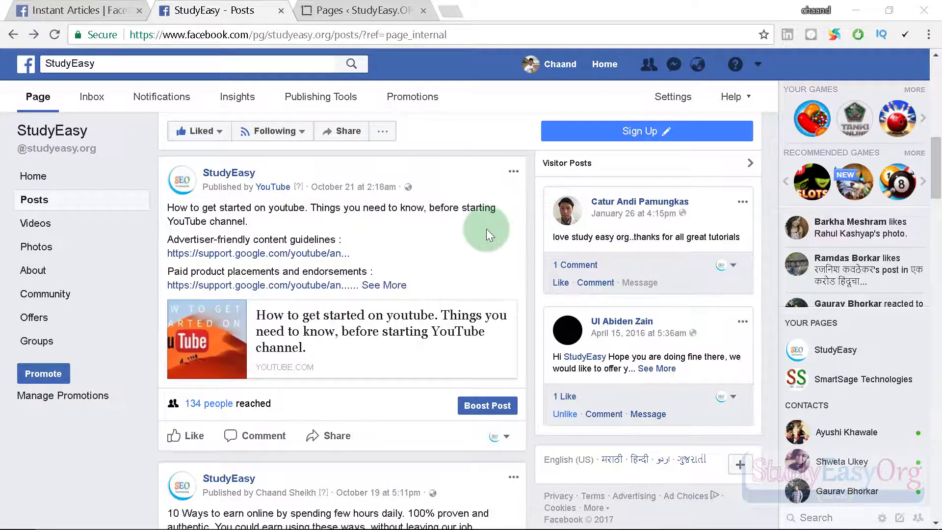
{"action": "scroll", "coordinate": [486, 229], "scroll_direction": "up", "scroll_amount": 7}
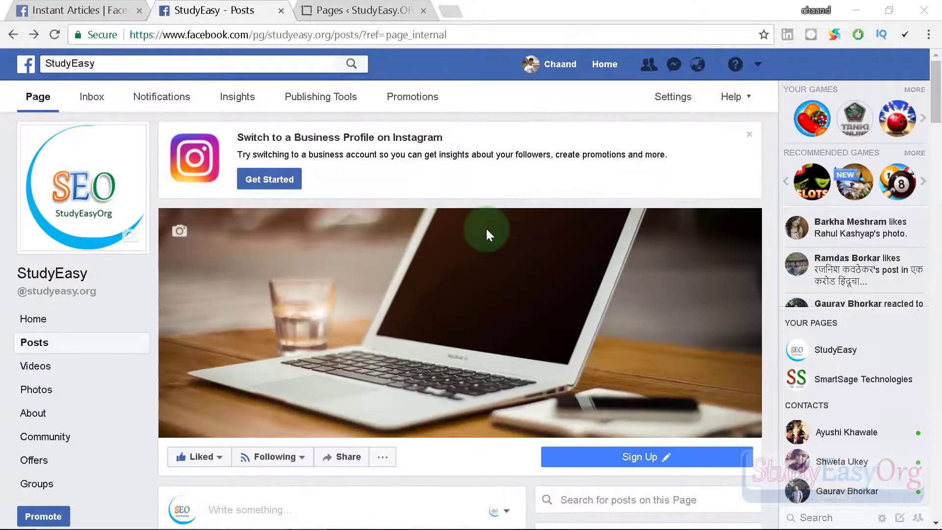
Open the Instant Articles Configuration in StudyEasy's Publishing Tools.
{"action": "left_click", "coordinate": [328, 101]}
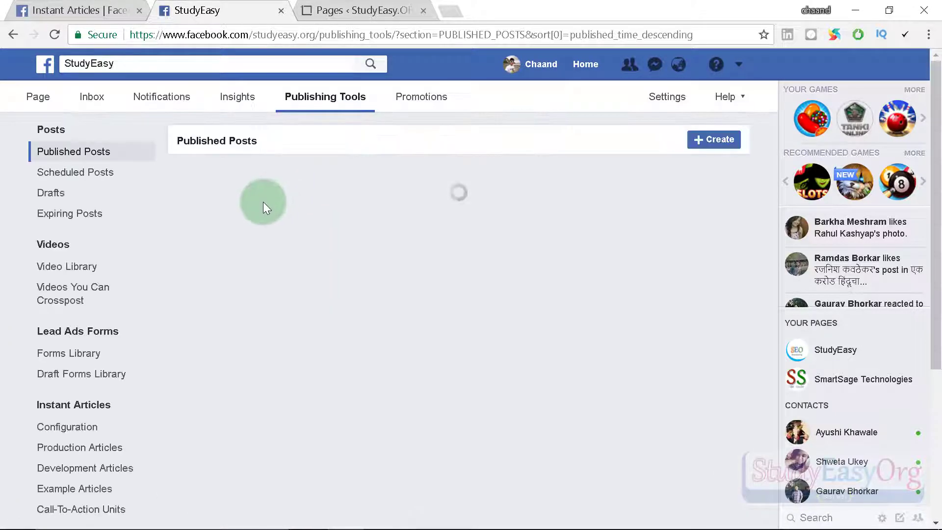
{"action": "scroll", "coordinate": [130, 353], "scroll_direction": "down", "scroll_amount": 3}
{"action": "scroll", "coordinate": [263, 343], "scroll_direction": "up", "scroll_amount": 3}
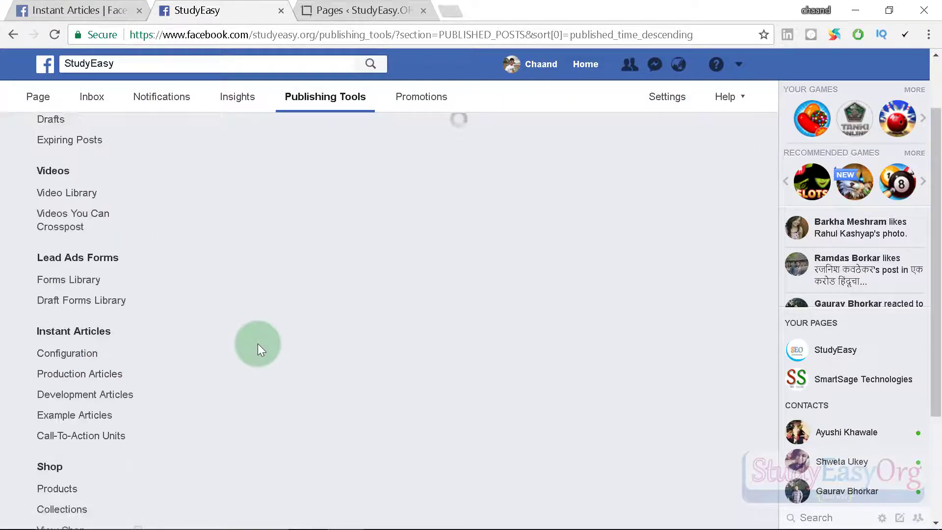
{"action": "scroll", "coordinate": [74, 301], "scroll_direction": "down", "scroll_amount": 2}
{"action": "left_click", "coordinate": [86, 290]}
{"action": "scroll", "coordinate": [220, 309], "scroll_direction": "down", "scroll_amount": 3}
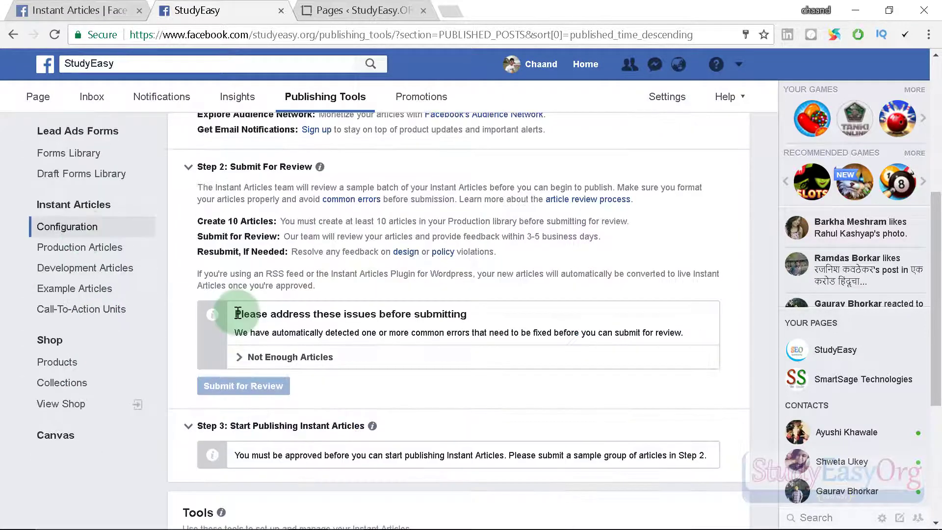
Expand the Not Enough Articles issue requiring 10 articles, then go to the WordPress Pages tab.
{"action": "left_click_drag", "start_coordinate": [237, 313], "coordinate": [514, 314]}
{"action": "scroll", "coordinate": [511, 314], "scroll_direction": "down", "scroll_amount": 2}
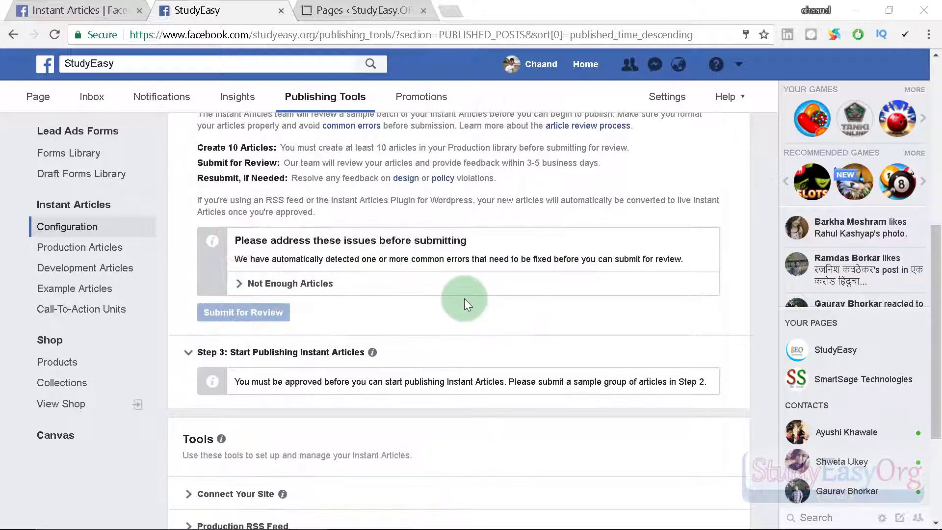
{"action": "left_click_drag", "start_coordinate": [231, 240], "coordinate": [481, 237]}
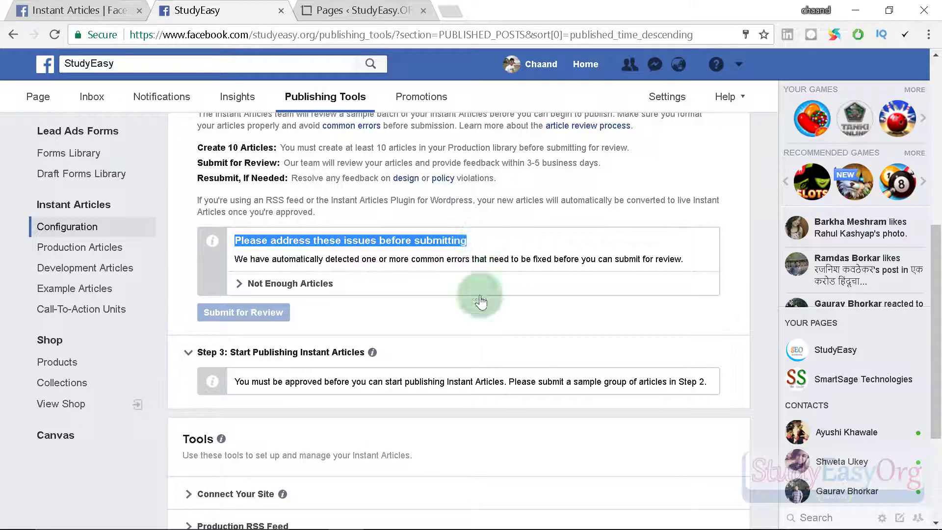
{"action": "left_click", "coordinate": [239, 283]}
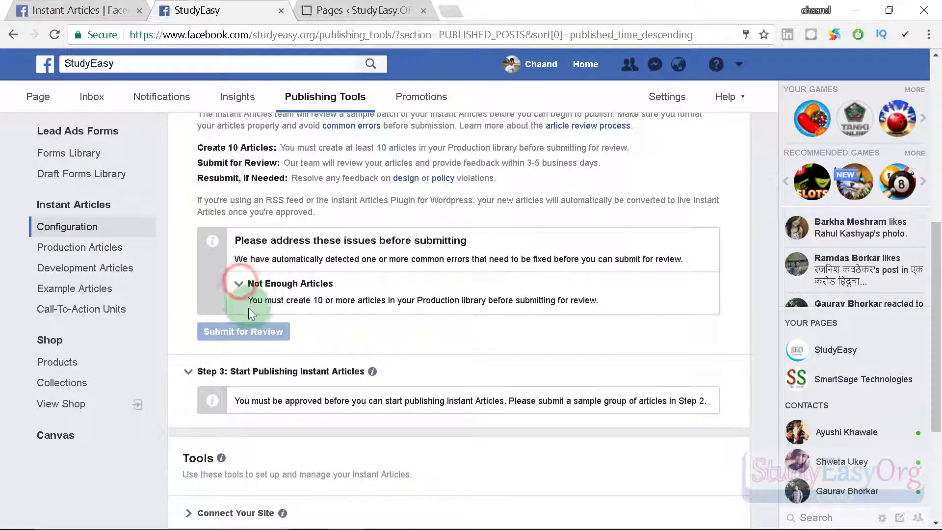
{"action": "double_click", "coordinate": [317, 301]}
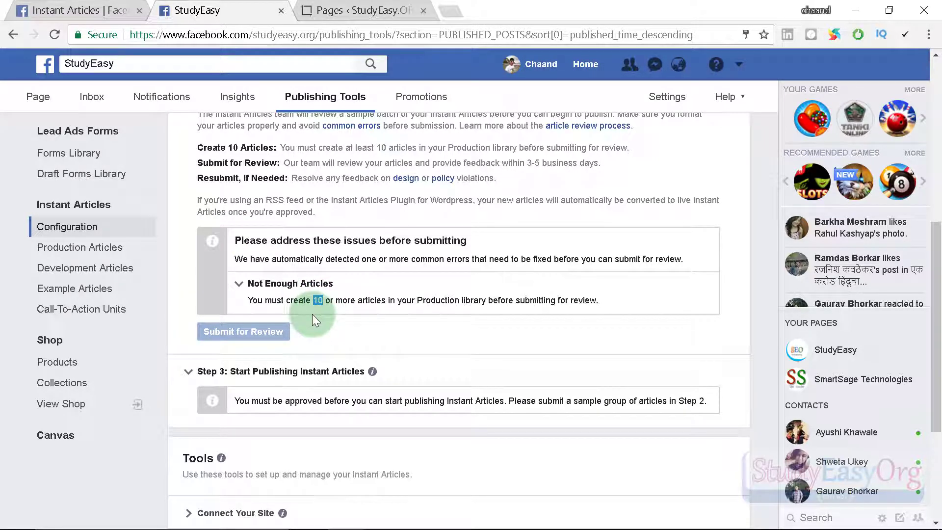
{"action": "left_click", "coordinate": [378, 10]}
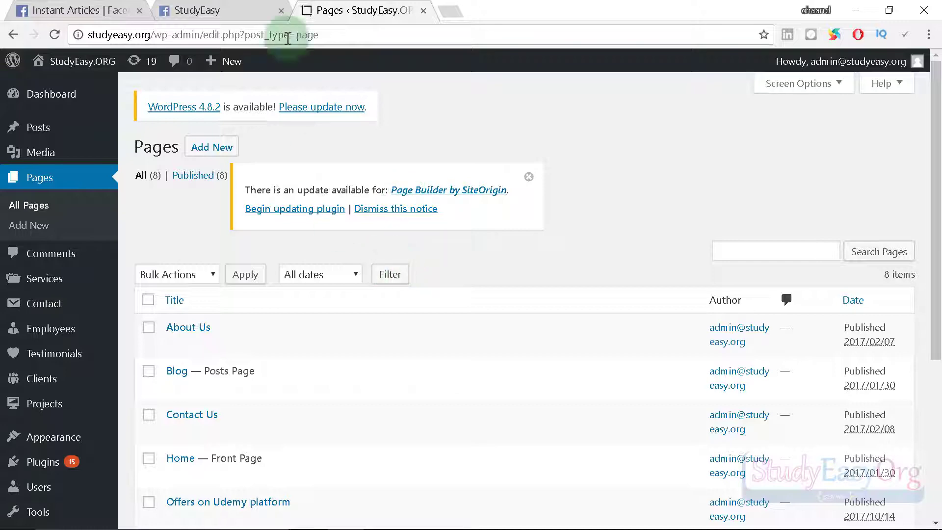
Copy the WordPress wp-admin address and check its login page in a private window.
{"action": "left_click", "coordinate": [201, 10]}
{"action": "left_click", "coordinate": [353, 10]}
{"action": "left_click", "coordinate": [282, 6]}
{"action": "left_click", "coordinate": [353, 10]}
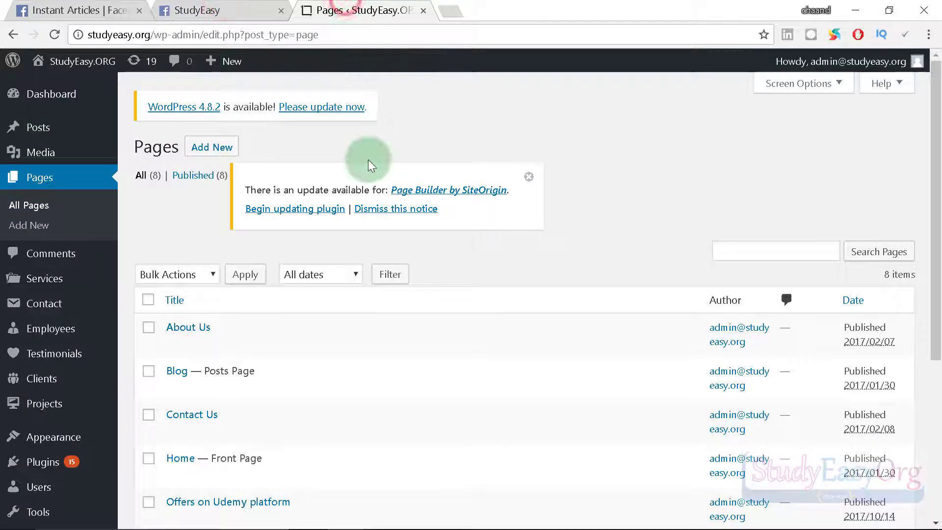
{"action": "mouse_move", "coordinate": [112, 291]}
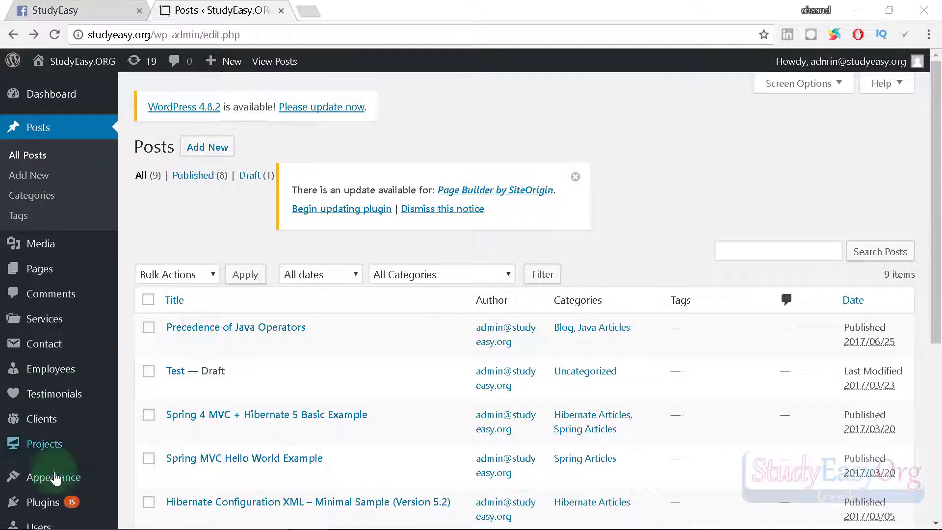
{"action": "mouse_move", "coordinate": [57, 510]}
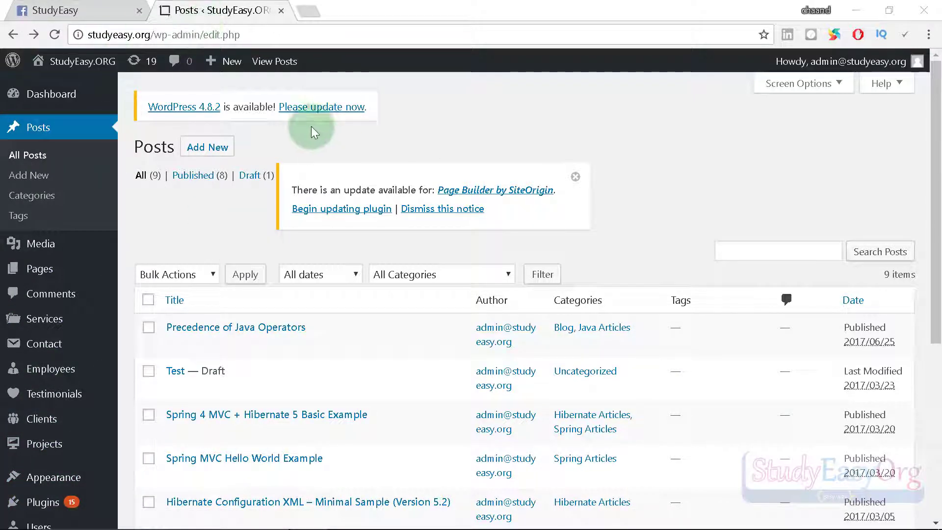
{"action": "left_click_drag", "start_coordinate": [203, 35], "coordinate": [60, 42]}
{"action": "key", "text": "ctrl+c"}
{"action": "left_click", "coordinate": [312, 10]}
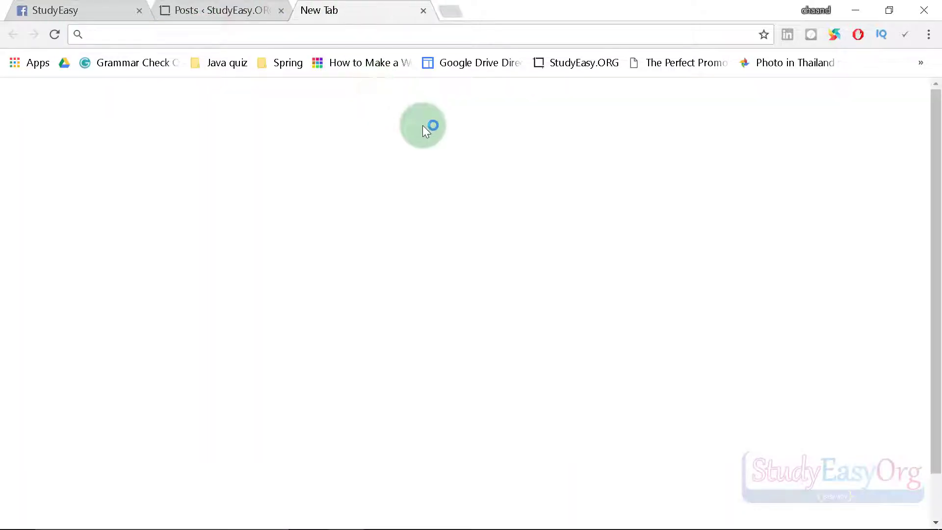
{"action": "key", "text": "ctrl+shift+n"}
{"action": "key", "text": "ctrl+v"}
{"action": "key", "text": "Return"}
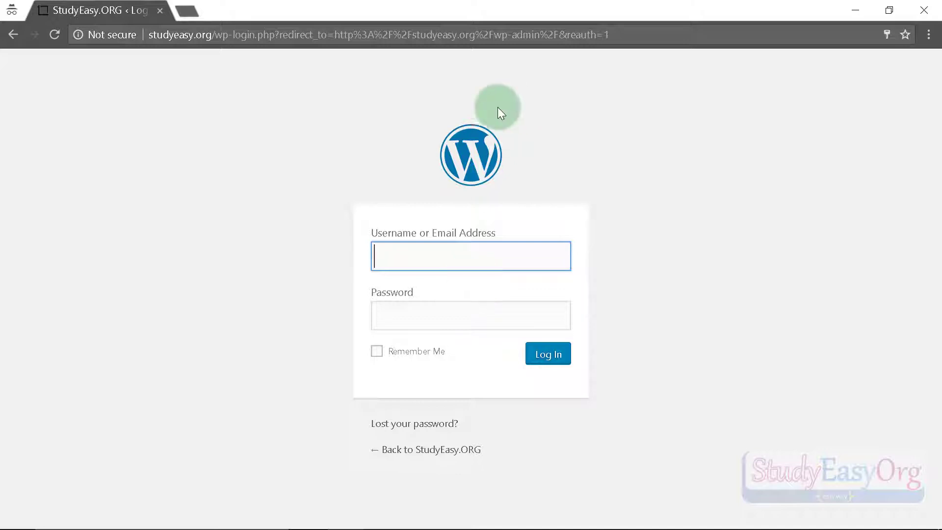
{"action": "left_click", "coordinate": [924, 10]}
Show the Installed Plugins list with its 22 plugins in WordPress admin.
{"action": "left_click", "coordinate": [242, 8]}
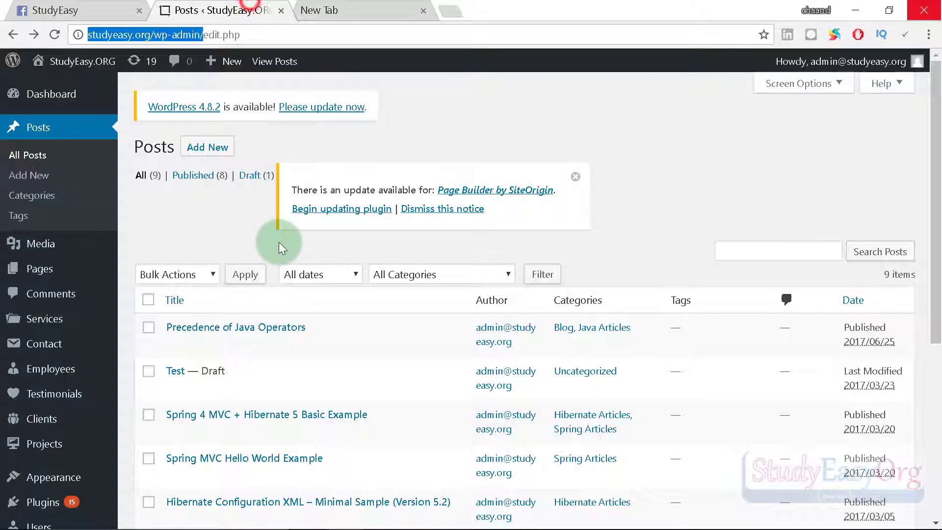
{"action": "scroll", "coordinate": [164, 434], "scroll_direction": "down", "scroll_amount": 5}
{"action": "left_click", "coordinate": [44, 338]}
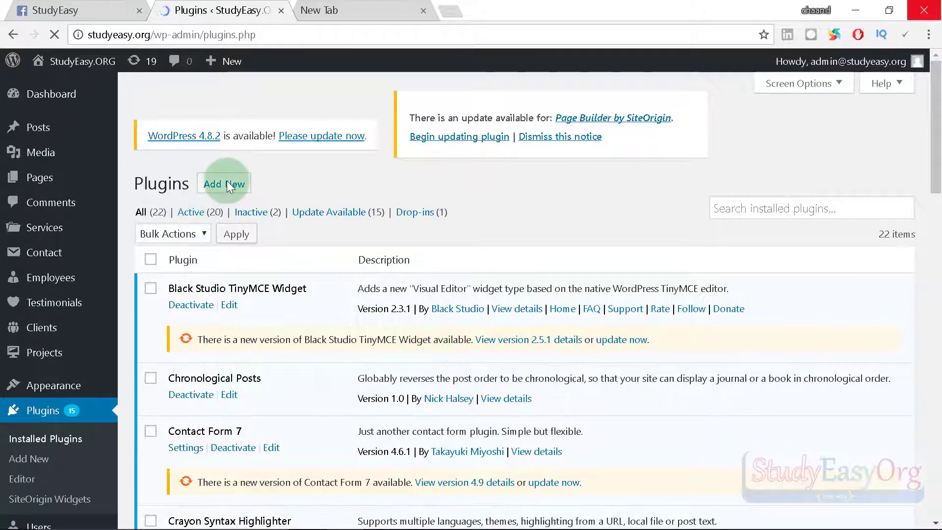
Search the WordPress plugin directory for 'facebook instant'.
{"action": "left_click", "coordinate": [225, 181]}
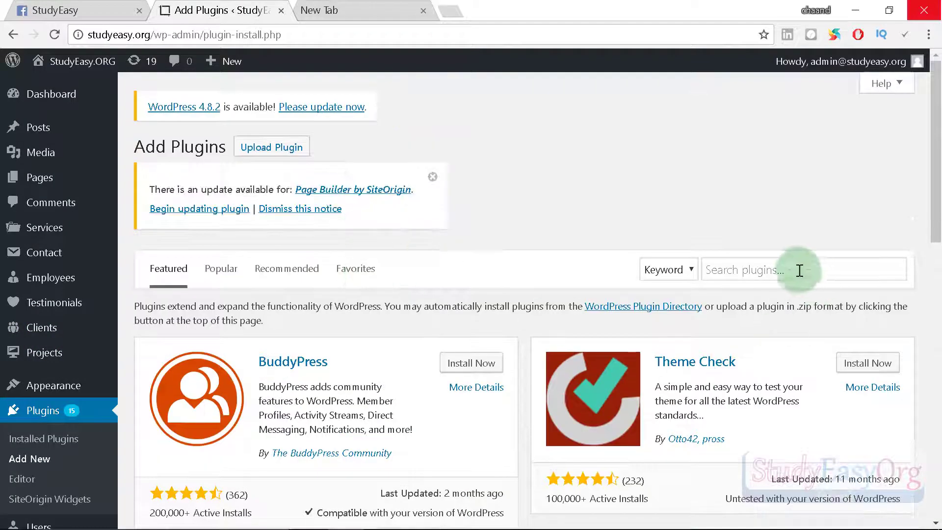
{"action": "left_click", "coordinate": [799, 271]}
{"action": "key", "text": "ctrl+v"}
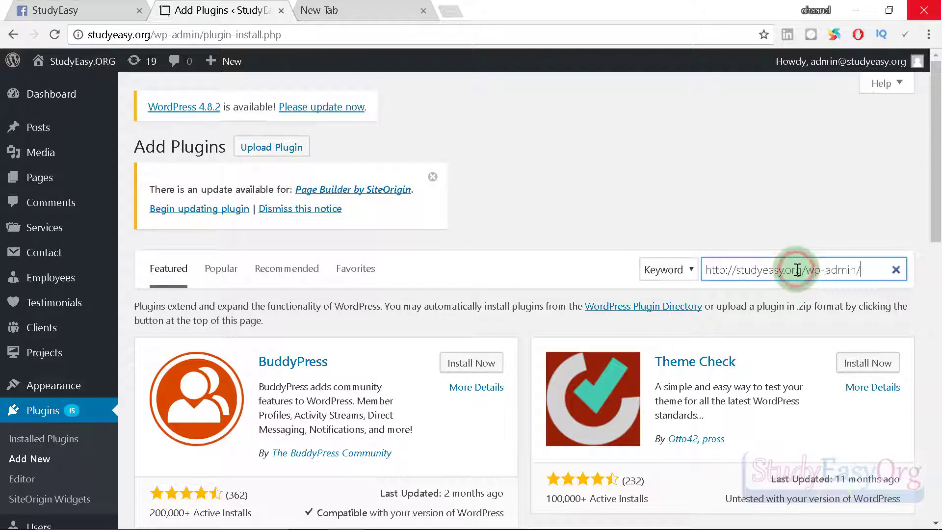
{"action": "key", "text": "ctrl+z"}
{"action": "type", "text": "facebook instant"}
{"action": "left_click", "coordinate": [819, 264]}
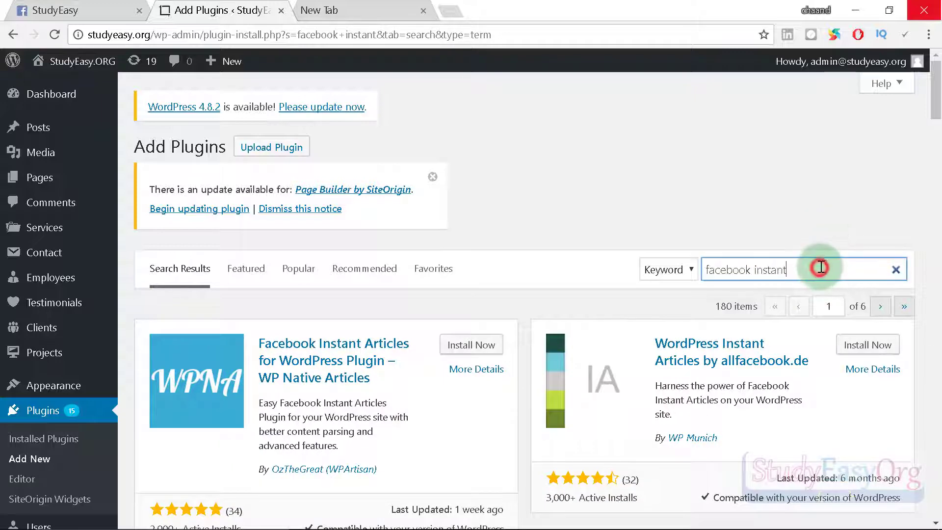
{"action": "triple_click", "coordinate": [821, 266]}
{"action": "scroll", "coordinate": [638, 289], "scroll_direction": "down", "scroll_amount": 4}
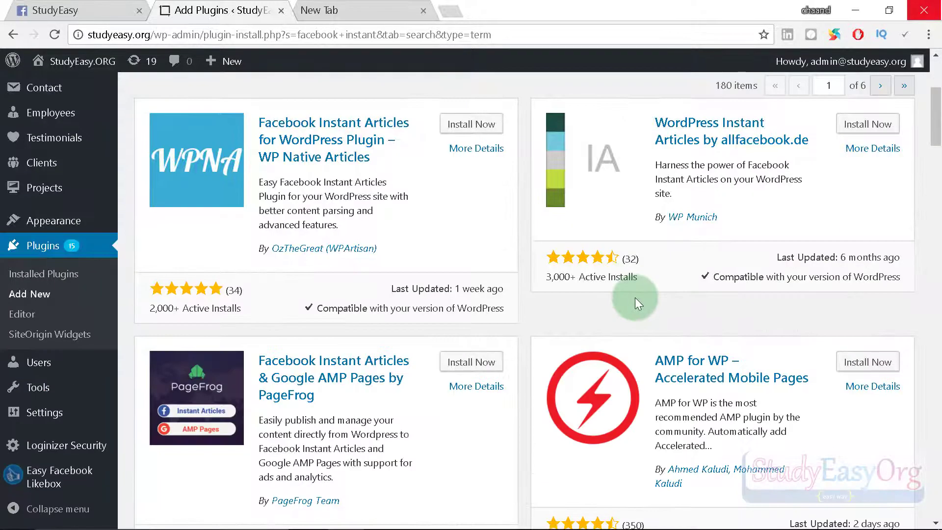
{"action": "scroll", "coordinate": [629, 314], "scroll_direction": "down", "scroll_amount": 5}
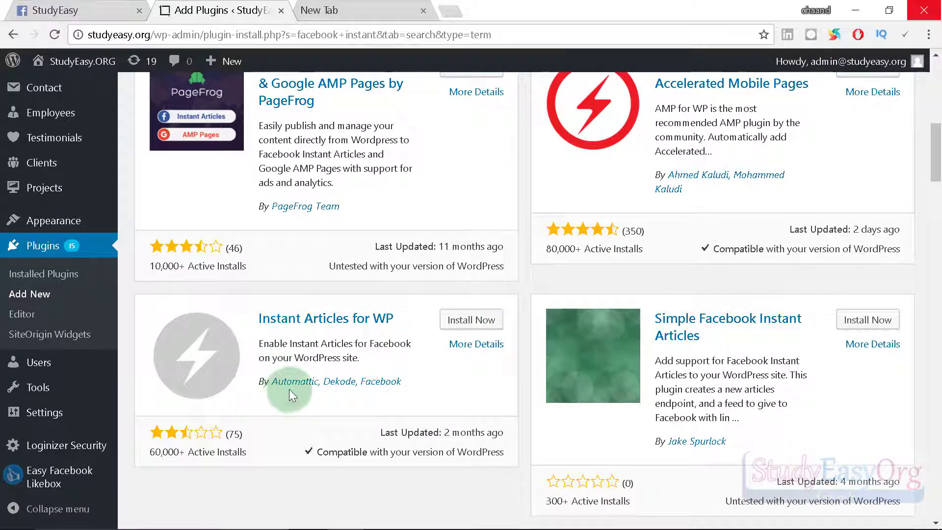
Install and activate Instant Articles for WP, then open its Instant Articles settings.
{"action": "left_click", "coordinate": [463, 324]}
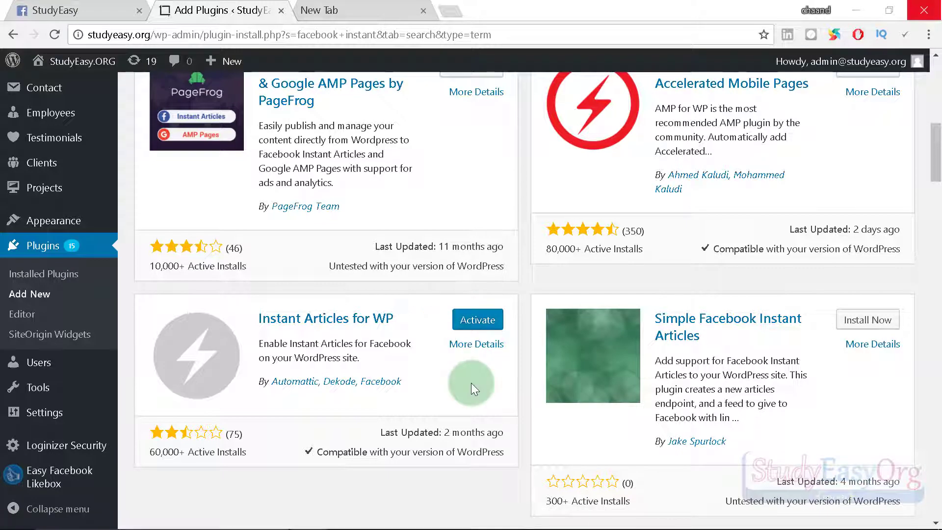
{"action": "left_click", "coordinate": [476, 321]}
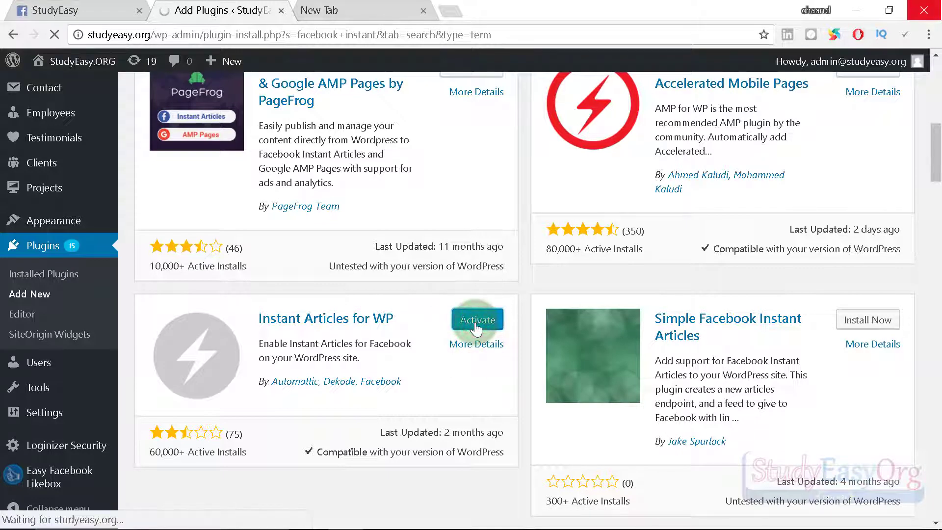
{"action": "scroll", "coordinate": [73, 314], "scroll_direction": "down", "scroll_amount": 8}
{"action": "scroll", "coordinate": [63, 294], "scroll_direction": "up", "scroll_amount": 8}
{"action": "scroll", "coordinate": [49, 196], "scroll_direction": "down", "scroll_amount": 10}
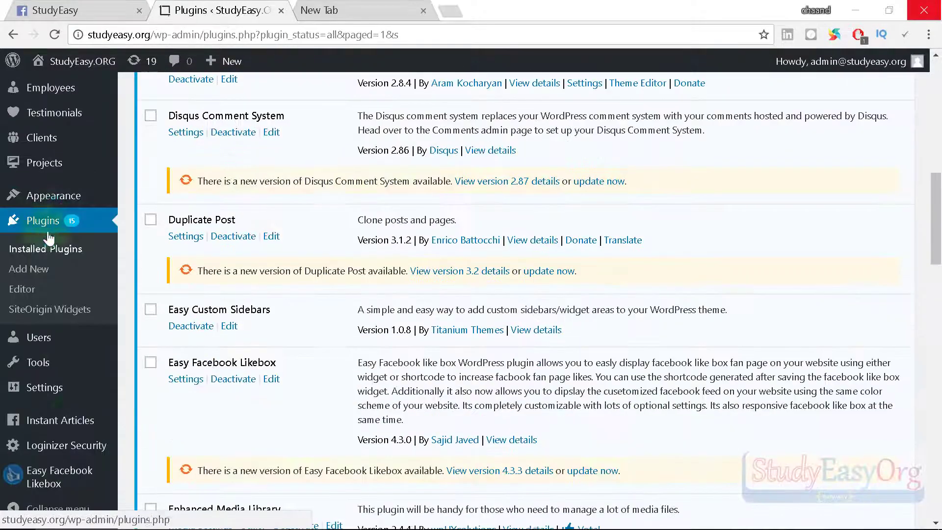
{"action": "left_click", "coordinate": [64, 433]}
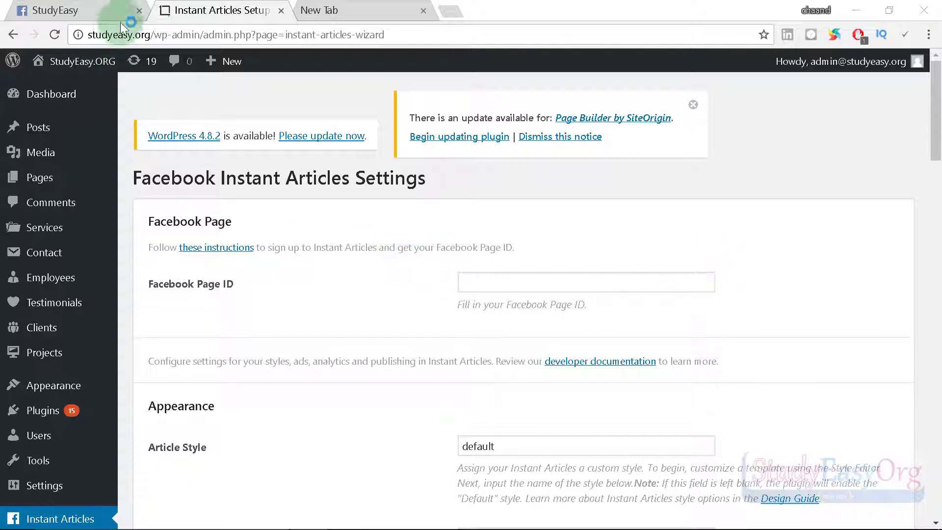
Expand Connect Your Site in Facebook and select the Page ID meant for the WordPress plugin.
{"action": "left_click", "coordinate": [96, 7]}
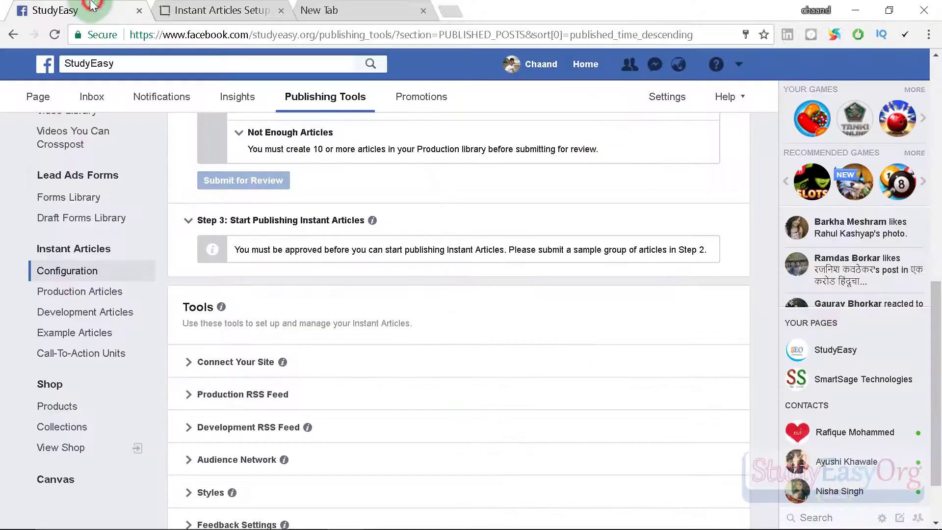
{"action": "left_click", "coordinate": [202, 354]}
{"action": "scroll", "coordinate": [305, 368], "scroll_direction": "down", "scroll_amount": 3}
{"action": "left_click", "coordinate": [305, 366]}
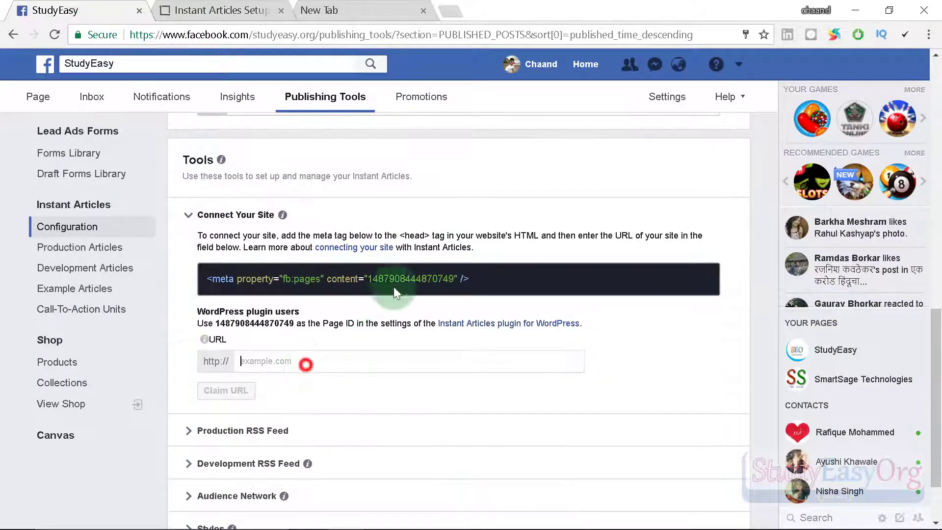
{"action": "left_click_drag", "start_coordinate": [215, 323], "coordinate": [294, 323]}
{"action": "key", "text": "ctrl+c"}
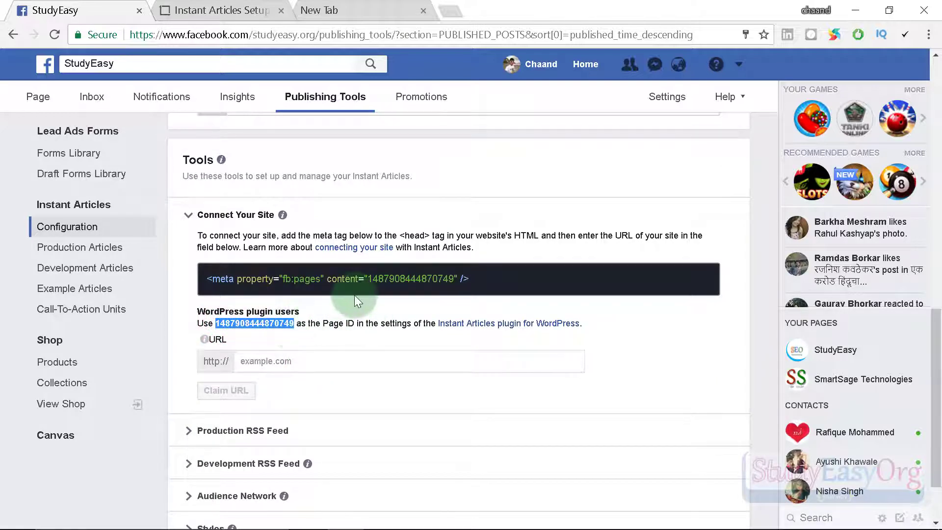
Paste the Page ID into the plugin's Facebook Page ID field, save, and select the site domain.
{"action": "left_click", "coordinate": [220, 9]}
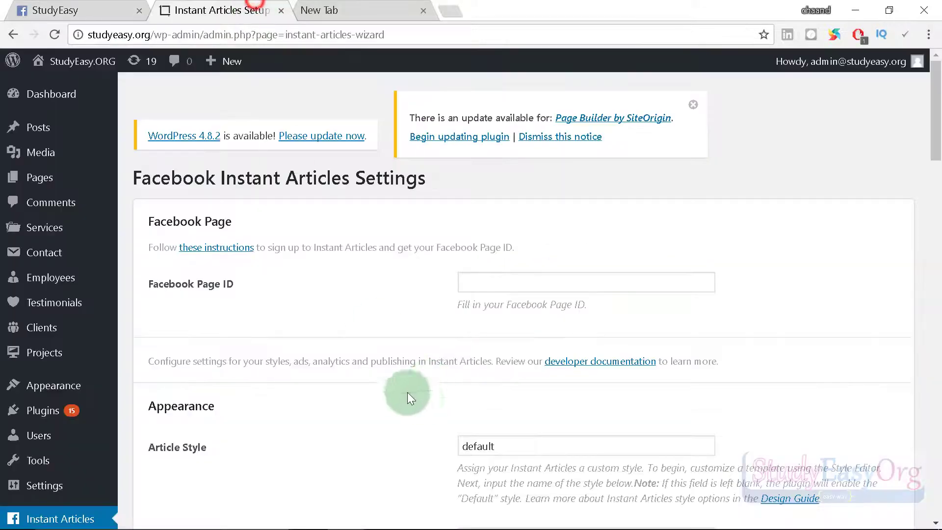
{"action": "left_click", "coordinate": [506, 290]}
{"action": "key", "text": "ctrl+v"}
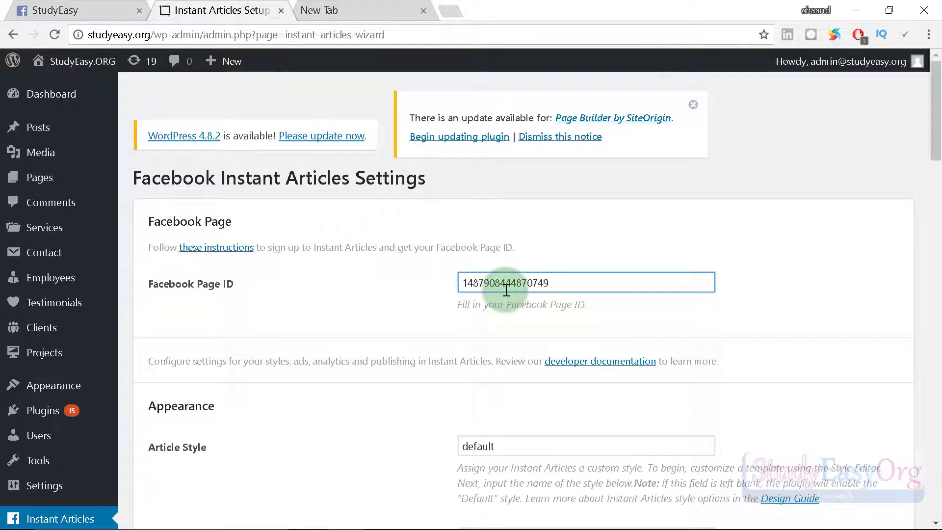
{"action": "scroll", "coordinate": [643, 261], "scroll_direction": "down", "scroll_amount": 5}
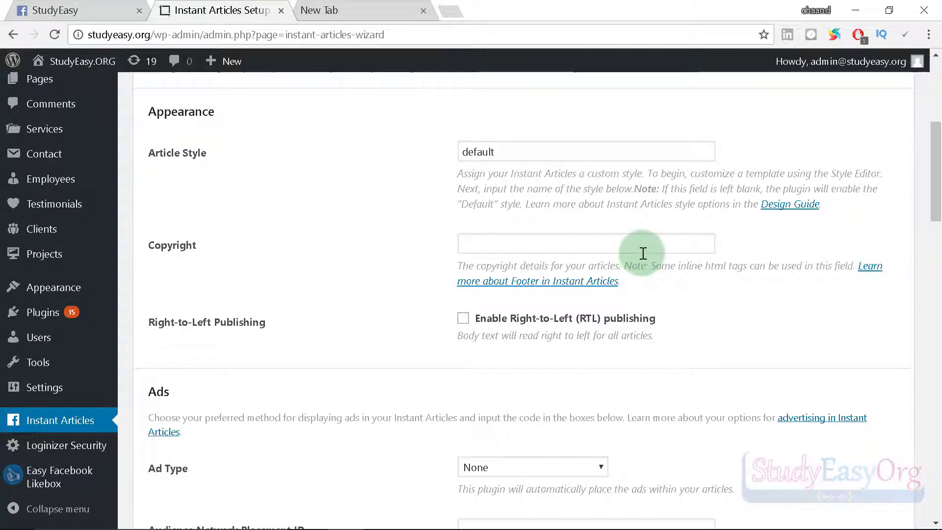
{"action": "scroll", "coordinate": [653, 255], "scroll_direction": "down", "scroll_amount": 10}
{"action": "scroll", "coordinate": [658, 261], "scroll_direction": "down", "scroll_amount": 10}
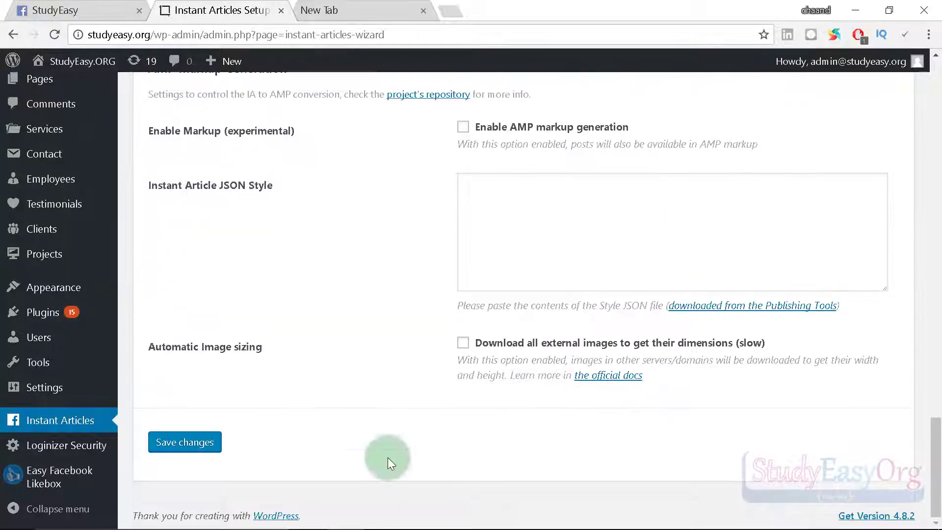
{"action": "left_click", "coordinate": [174, 444]}
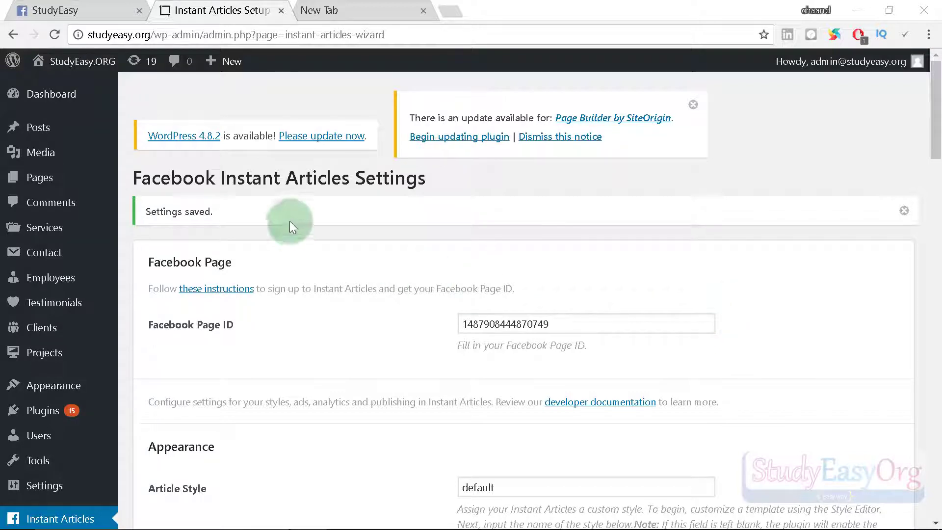
{"action": "left_click_drag", "start_coordinate": [150, 35], "coordinate": [62, 37]}
{"action": "key", "text": "ctrl+c"}
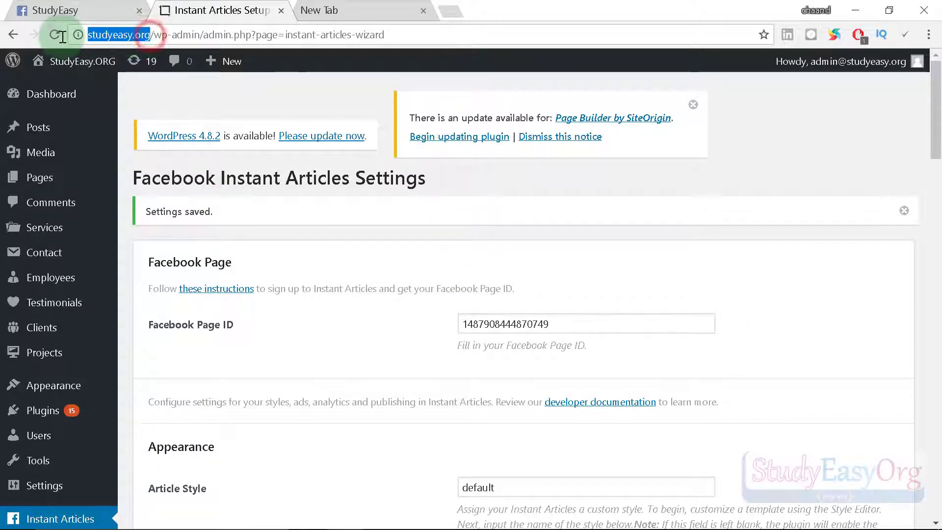
{"action": "left_click", "coordinate": [74, 6]}
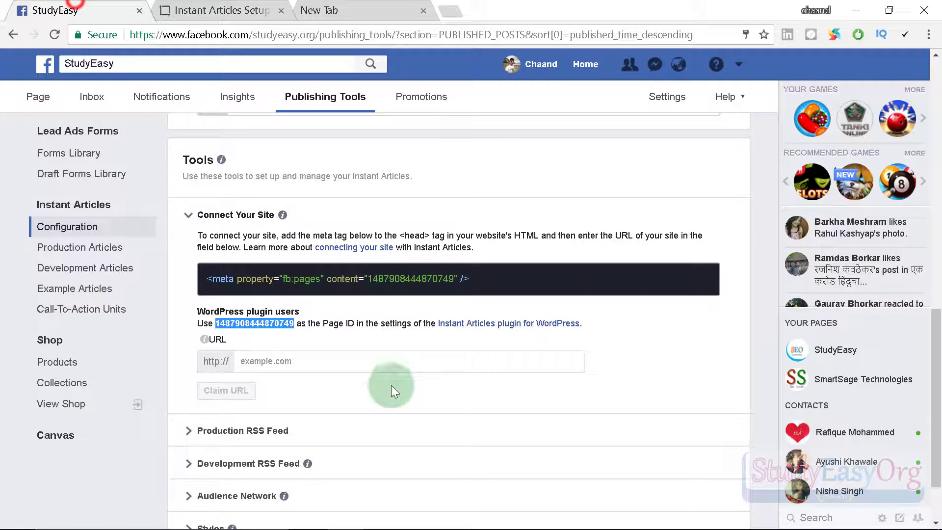
{"action": "left_click", "coordinate": [312, 364]}
{"action": "key", "text": "ctrl+v"}
{"action": "key", "text": "Home"}
{"action": "key", "text": "Delete"}
{"action": "key", "text": "Delete"}
{"action": "key", "text": "Delete"}
{"action": "key", "text": "Delete"}
{"action": "key", "text": "Delete"}
{"action": "key", "text": "Delete"}
{"action": "key", "text": "Delete"}
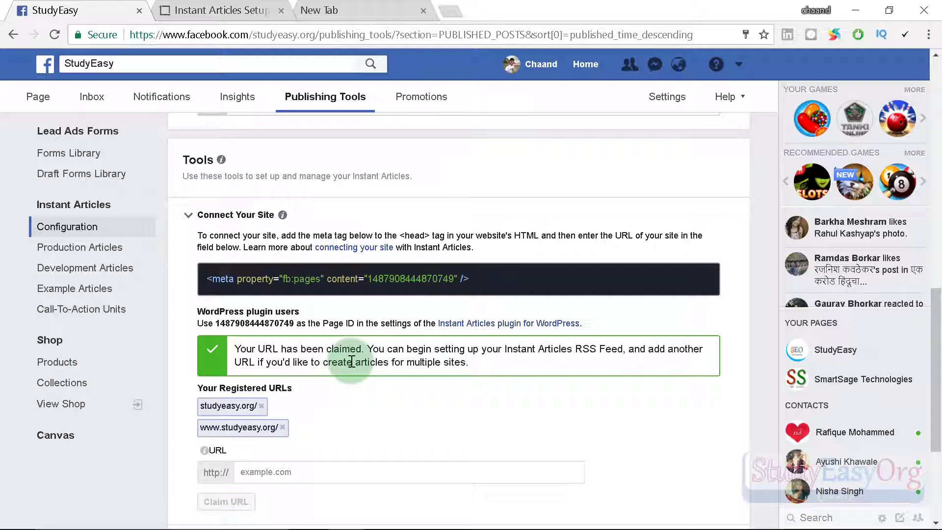
{"action": "left_click_drag", "start_coordinate": [481, 278], "coordinate": [190, 280]}
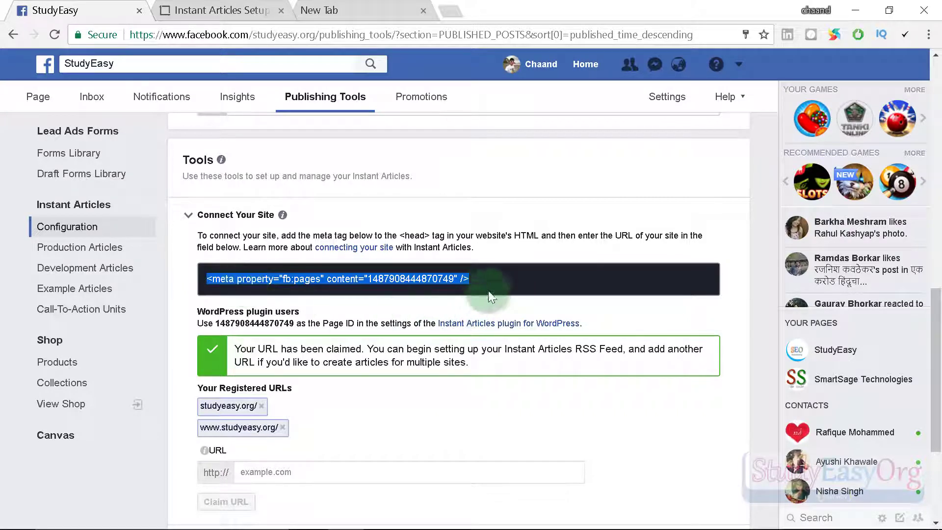
{"action": "left_click", "coordinate": [422, 427]}
{"action": "scroll", "coordinate": [422, 428], "scroll_direction": "down", "scroll_amount": 1}
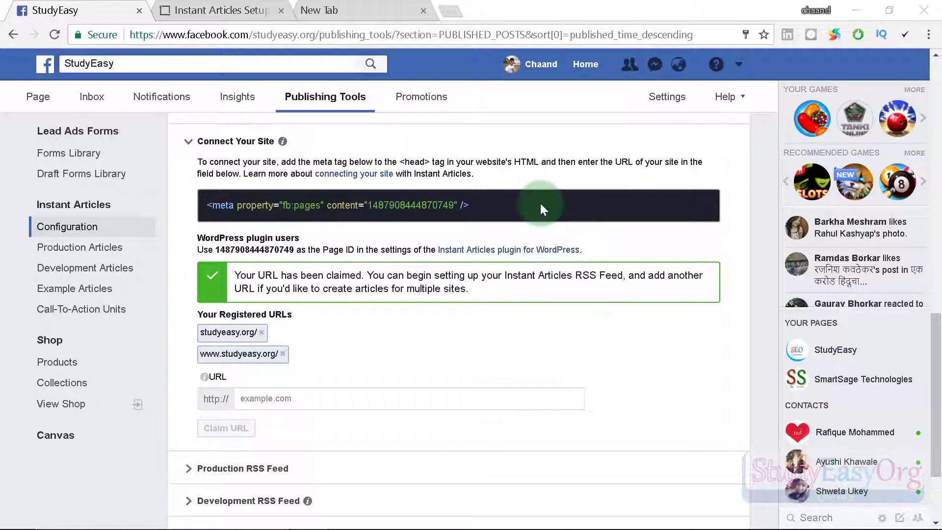
{"action": "scroll", "coordinate": [541, 208], "scroll_direction": "down", "scroll_amount": 1}
{"action": "left_click", "coordinate": [359, 324]}
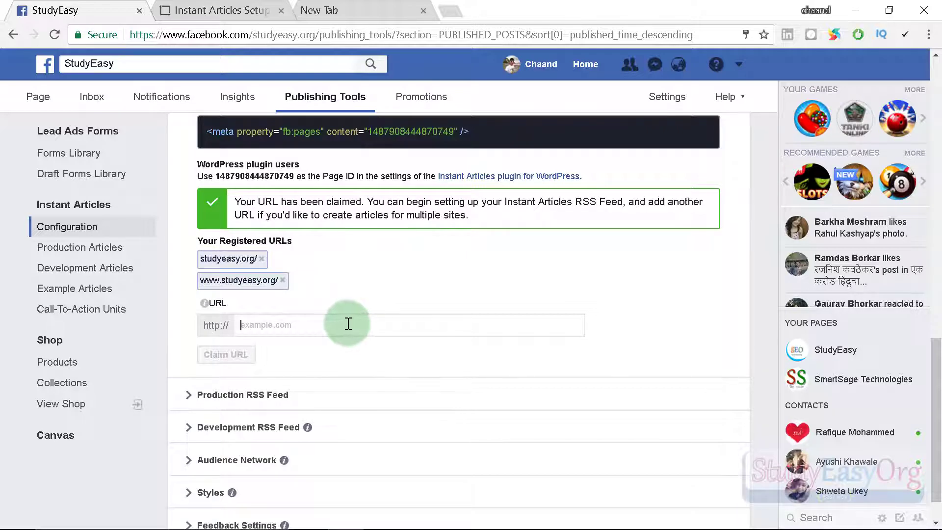
{"action": "scroll", "coordinate": [563, 311], "scroll_direction": "up", "scroll_amount": 1}
{"action": "scroll", "coordinate": [504, 347], "scroll_direction": "down", "scroll_amount": 2}
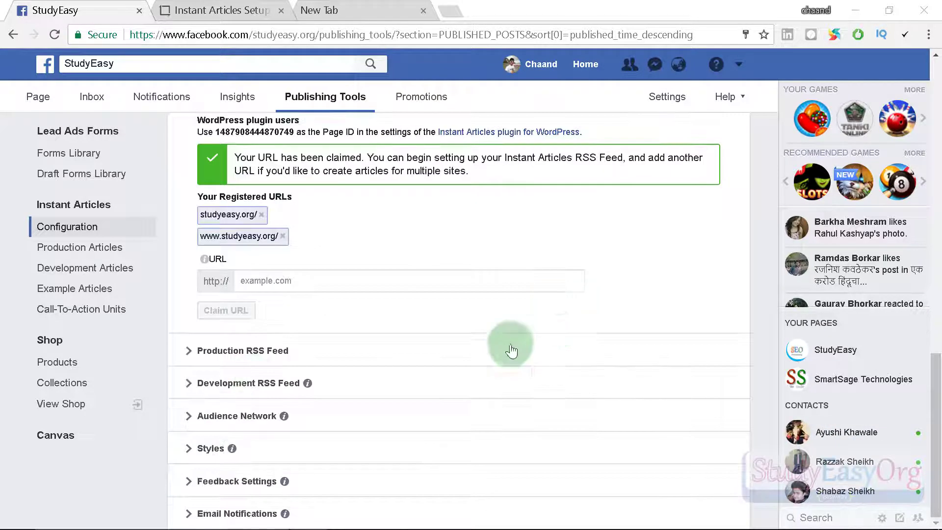
Expand Production RSS Feed, focus its empty RSS Feed URL field, and open an incognito window.
{"action": "left_click", "coordinate": [188, 361]}
{"action": "scroll", "coordinate": [440, 328], "scroll_direction": "down", "scroll_amount": 2}
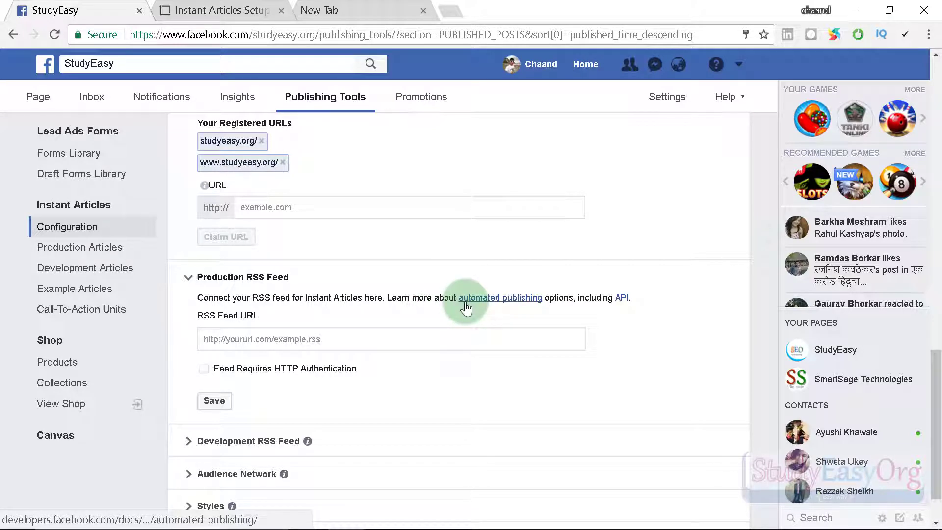
{"action": "scroll", "coordinate": [466, 308], "scroll_direction": "down", "scroll_amount": 1}
{"action": "left_click", "coordinate": [369, 281]}
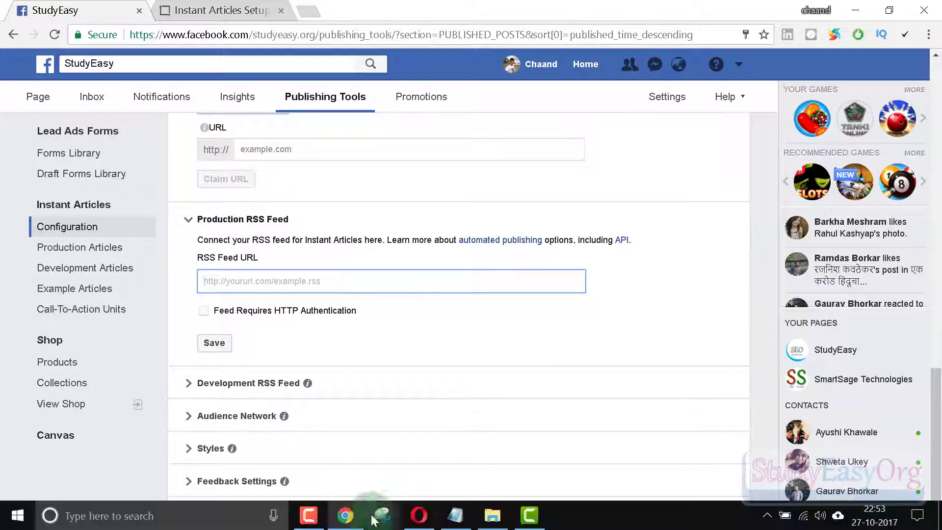
{"action": "key", "text": "ctrl+shift+n"}
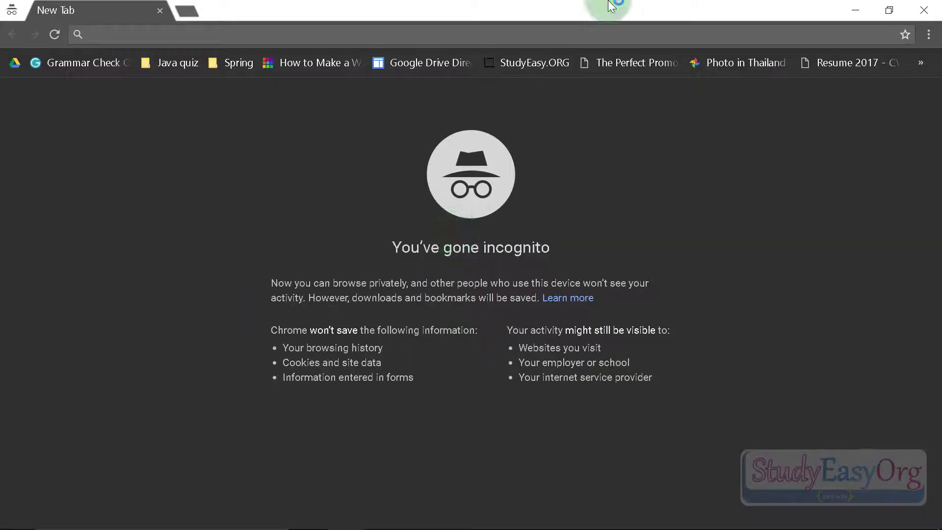
Load studyeasy.org, then open its RSS feed at studyeasy.org/feed/.
{"action": "type", "text": "studyeasy.org"}
{"action": "key", "text": "Return"}
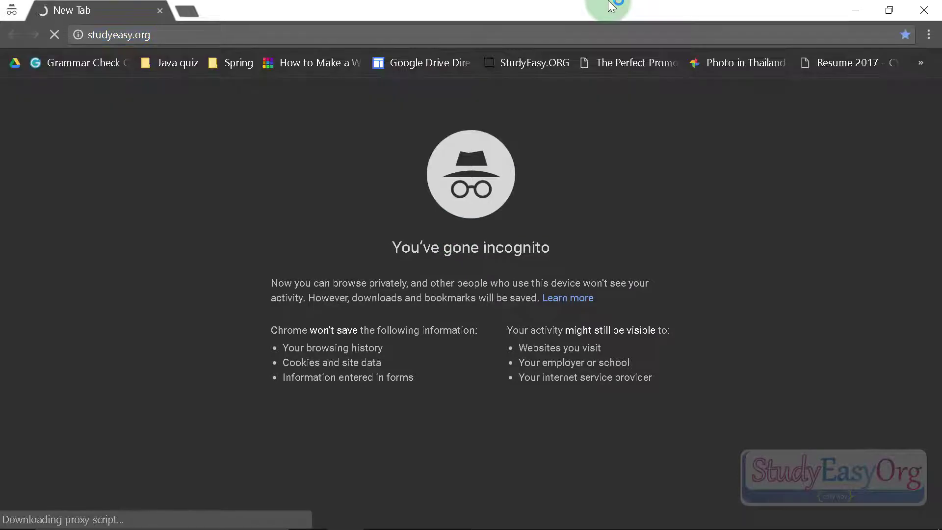
{"action": "left_click", "coordinate": [264, 34]}
{"action": "left_click", "coordinate": [266, 37]}
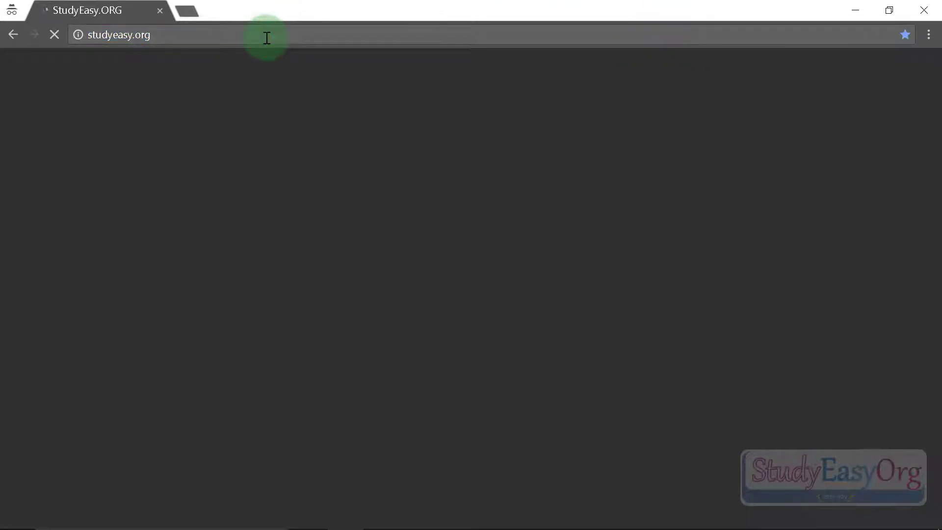
{"action": "type", "text": "/f"}
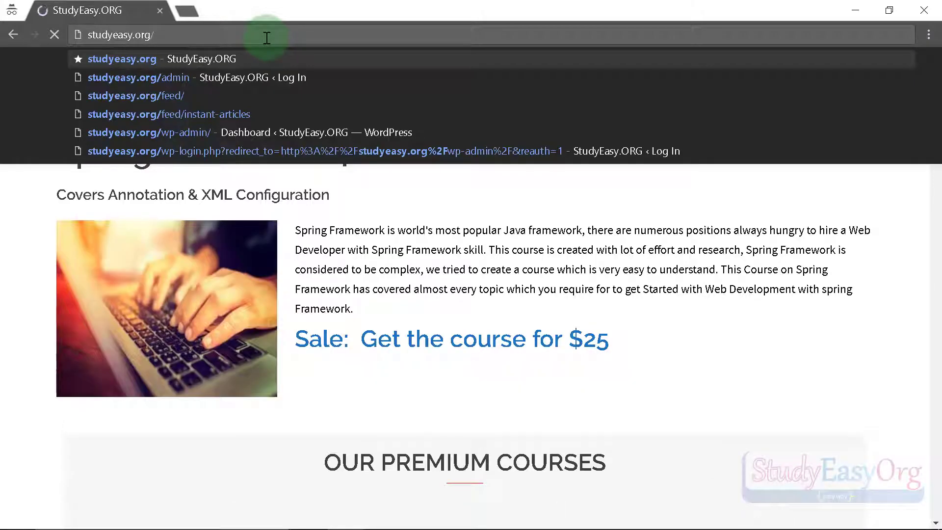
{"action": "type", "text": "eed/"}
{"action": "key", "text": "Return"}
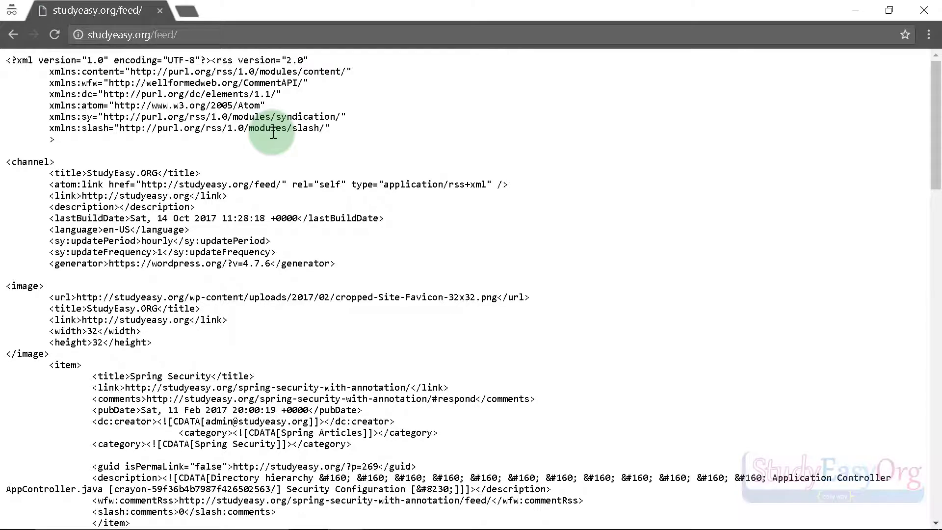
Extend the address and load the studyeasy.org/feed/instant-articles feed.
{"action": "scroll", "coordinate": [273, 133], "scroll_direction": "down", "scroll_amount": 20}
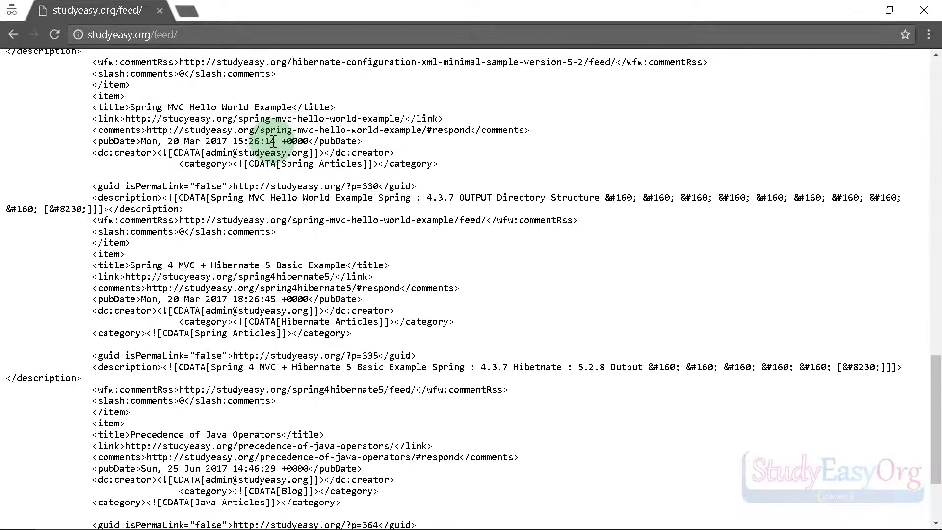
{"action": "scroll", "coordinate": [273, 133], "scroll_direction": "down", "scroll_amount": 10}
{"action": "key", "text": "Home"}
{"action": "left_click", "coordinate": [251, 37]}
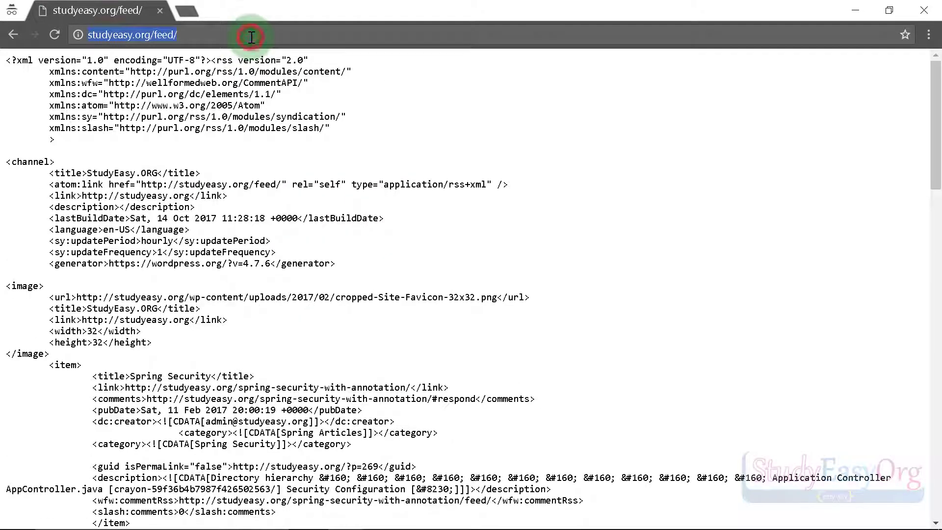
{"action": "left_click", "coordinate": [251, 38]}
{"action": "type", "text": "in"}
{"action": "key", "text": "Down"}
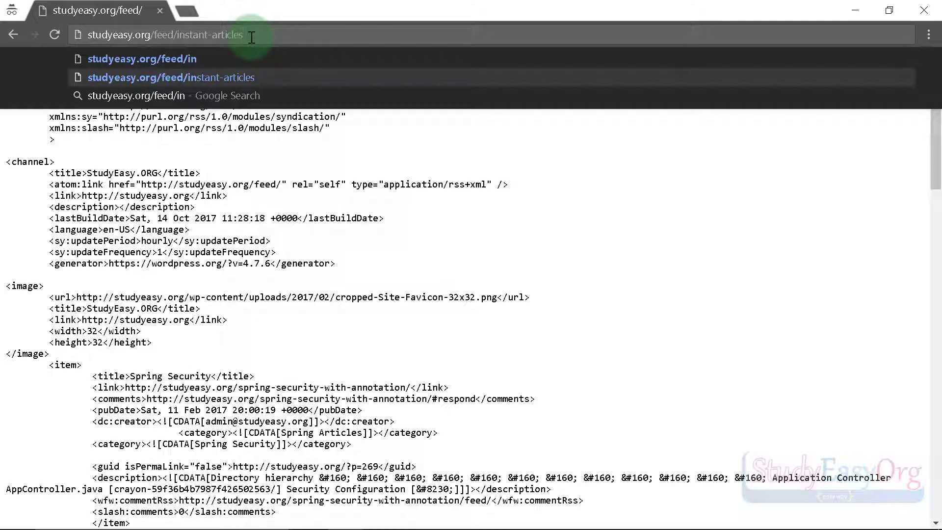
{"action": "key", "text": "Return"}
Select the instant-articles feed address and minimize Chrome.
{"action": "left_click_drag", "start_coordinate": [255, 34], "coordinate": [76, 35]}
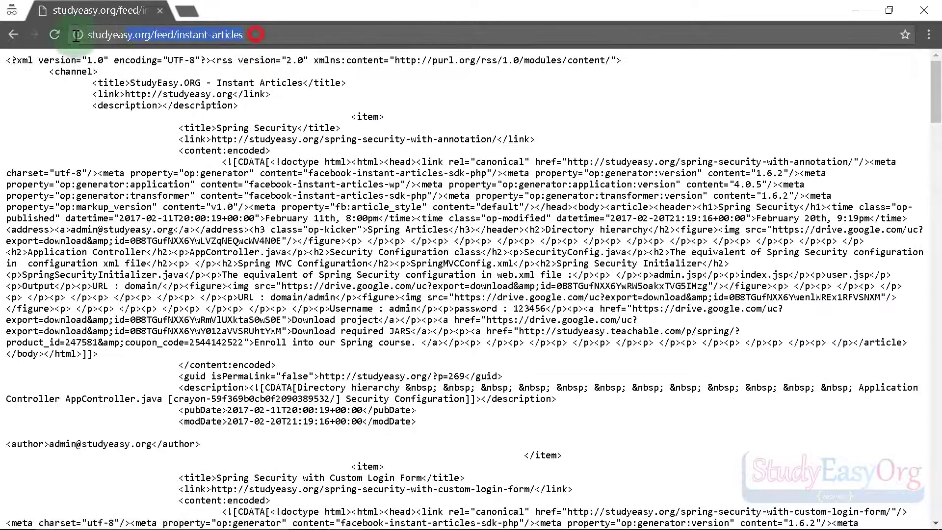
{"action": "left_click", "coordinate": [297, 128]}
{"action": "left_click", "coordinate": [290, 30]}
{"action": "key", "text": "ctrl+c"}
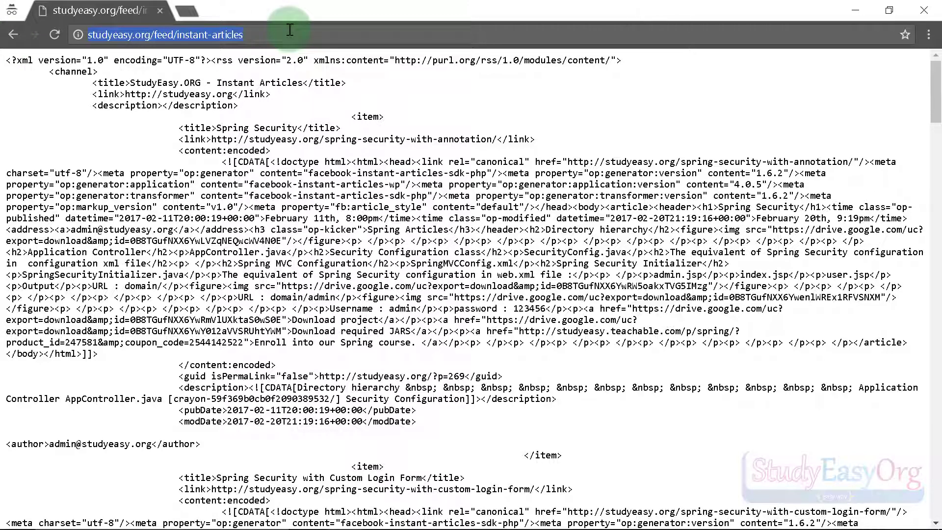
{"action": "left_click", "coordinate": [858, 8]}
{"action": "key", "text": "ctrl+v"}
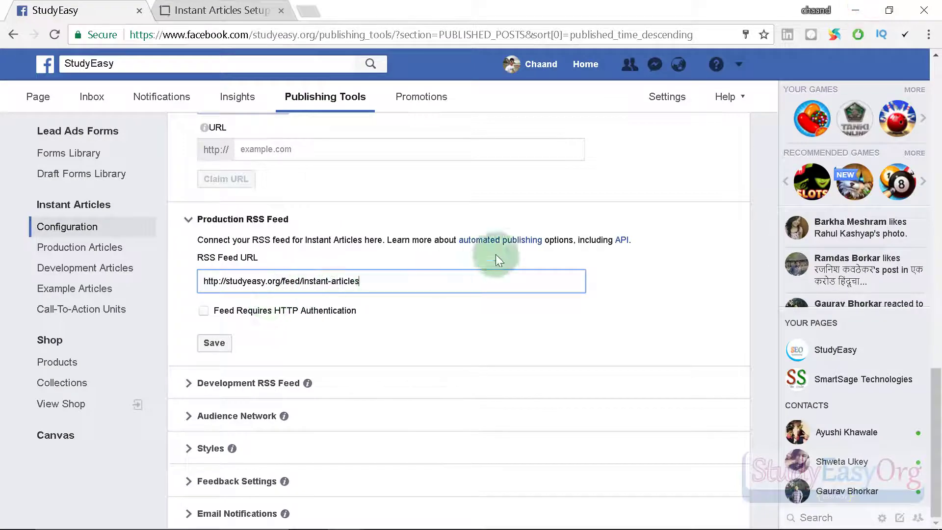
{"action": "left_click", "coordinate": [213, 344]}
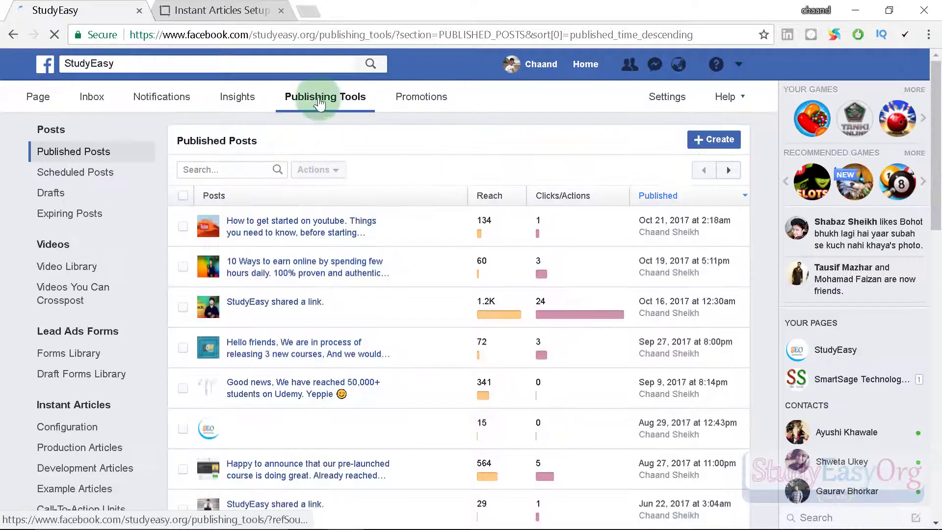
{"action": "left_click_drag", "start_coordinate": [391, 333], "coordinate": [184, 330]}
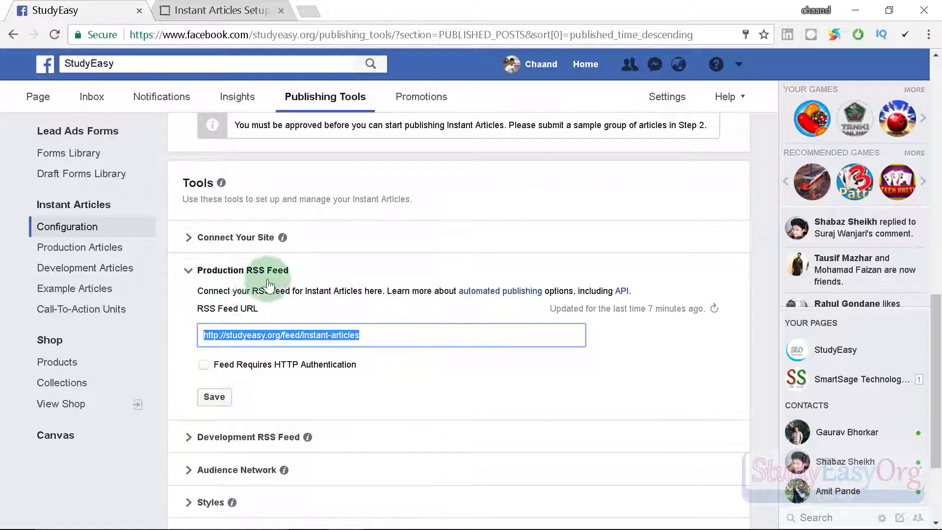
Check the saved feed URL and collapse the Production RSS Feed section.
{"action": "scroll", "coordinate": [389, 363], "scroll_direction": "up", "scroll_amount": 5}
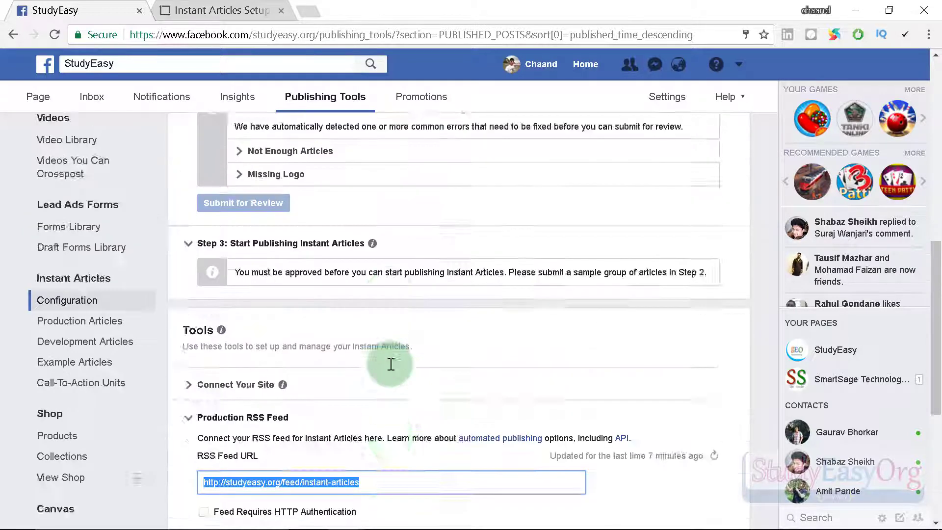
{"action": "scroll", "coordinate": [390, 364], "scroll_direction": "up", "scroll_amount": 2}
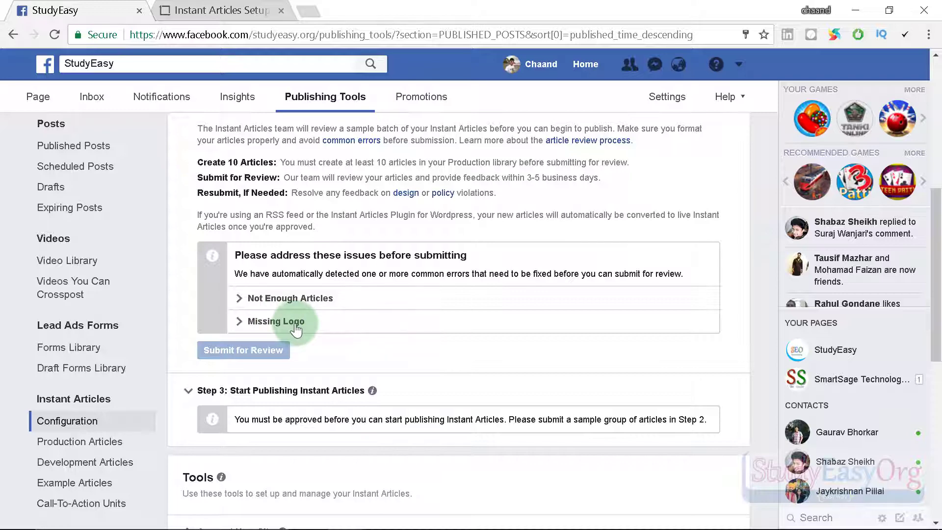
{"action": "scroll", "coordinate": [330, 319], "scroll_direction": "down", "scroll_amount": 6}
{"action": "triple_click", "coordinate": [330, 334]}
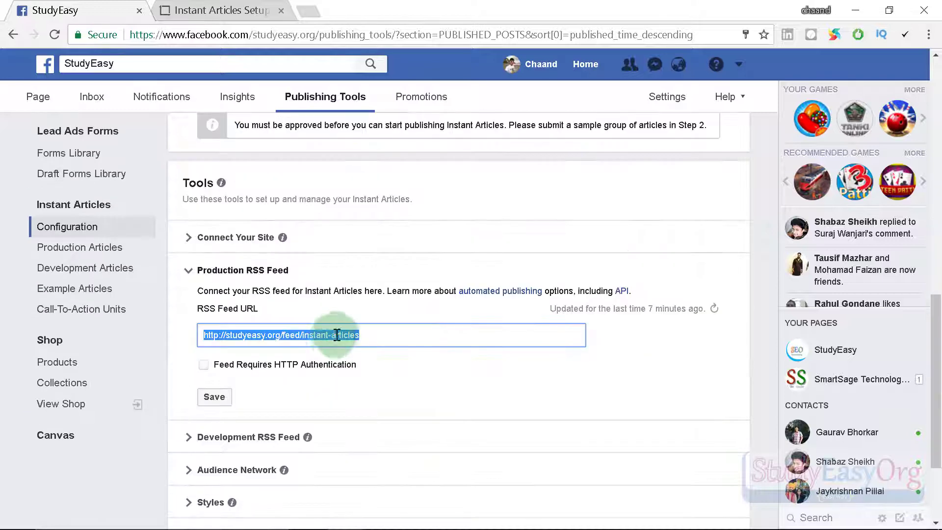
{"action": "left_click", "coordinate": [187, 270]}
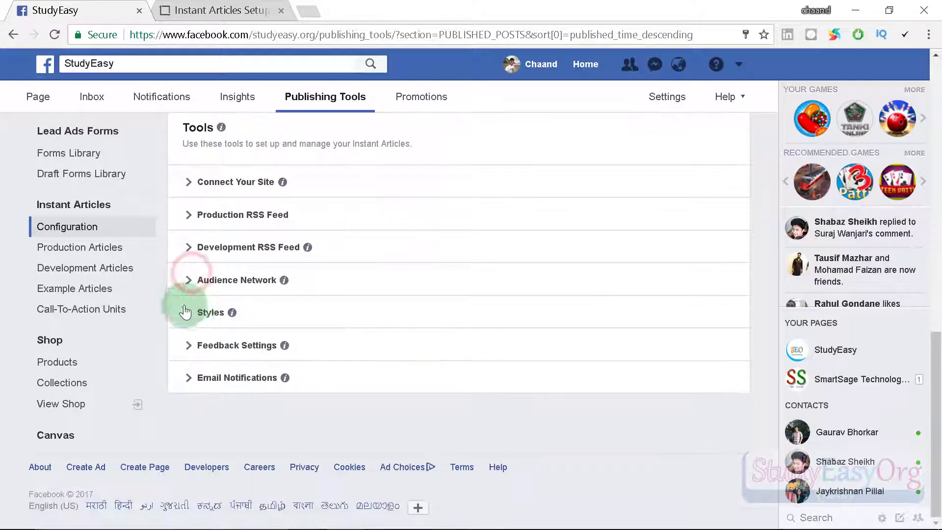
Set banner.png as the default style's logo, save the style, and close the editor.
{"action": "left_click", "coordinate": [185, 312]}
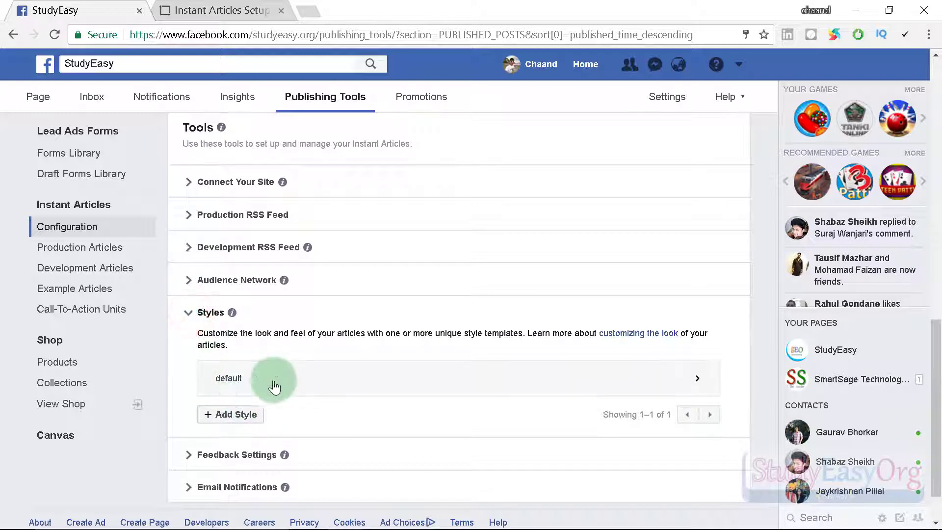
{"action": "left_click", "coordinate": [313, 387]}
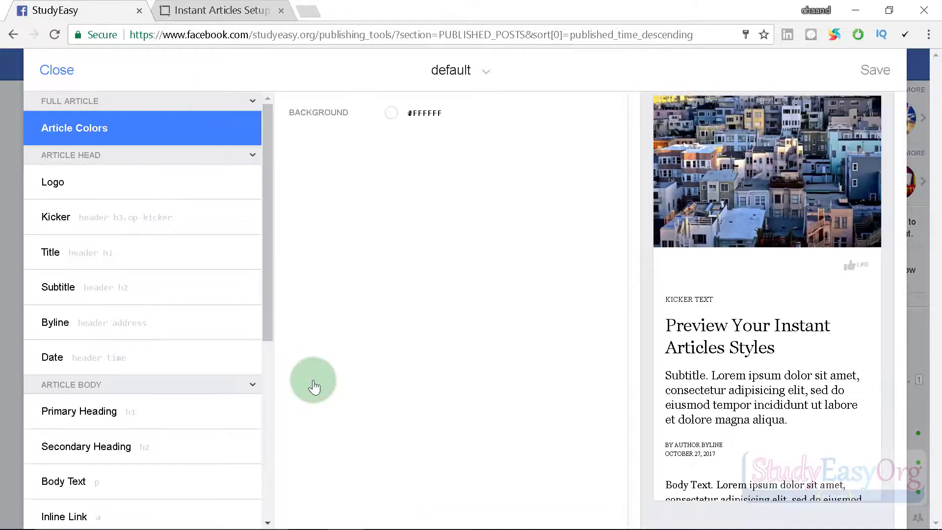
{"action": "left_click", "coordinate": [71, 185]}
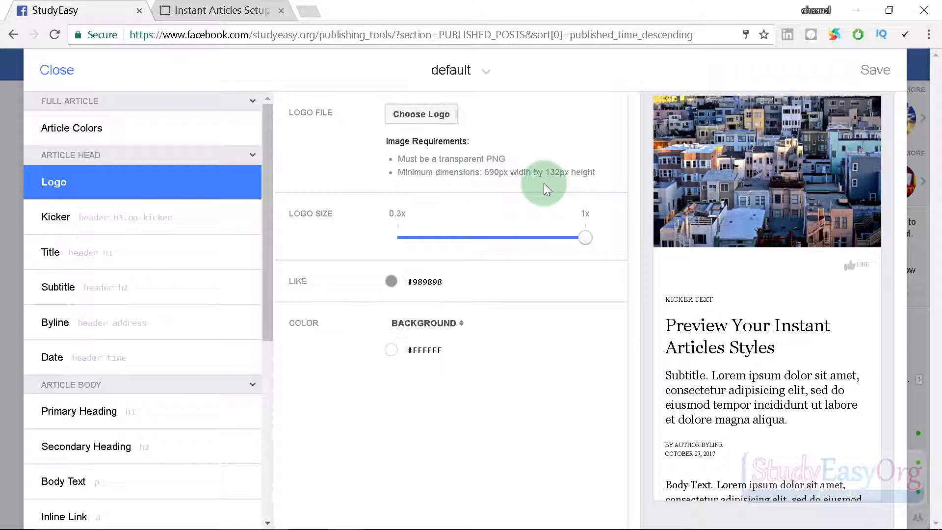
{"action": "left_click", "coordinate": [418, 114]}
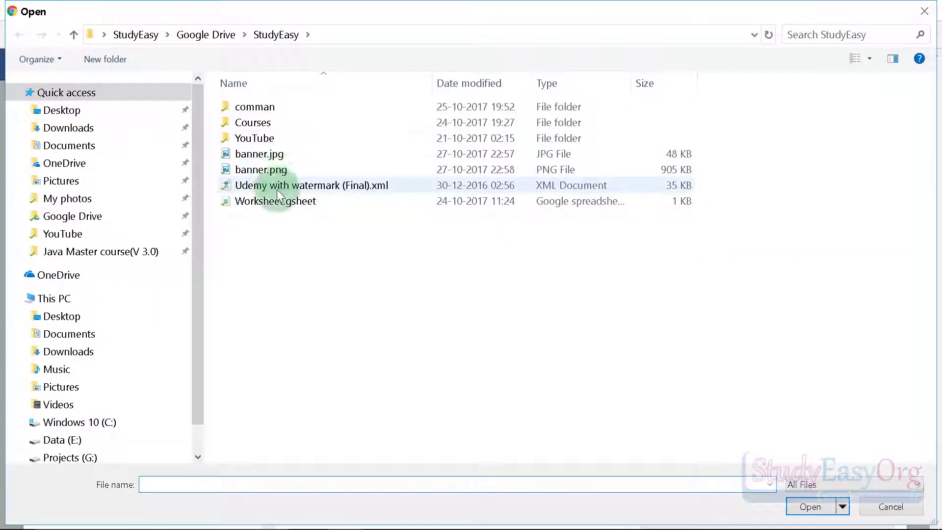
{"action": "double_click", "coordinate": [269, 170]}
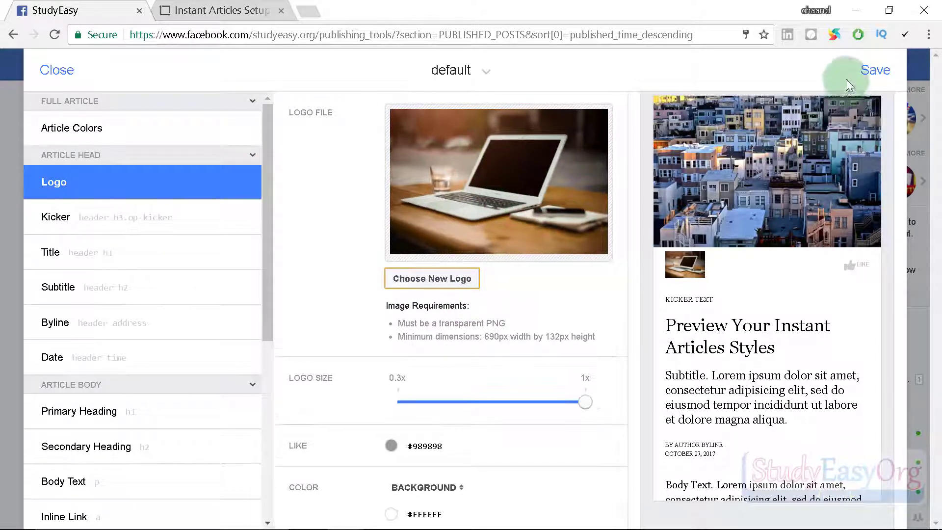
{"action": "left_click", "coordinate": [873, 71]}
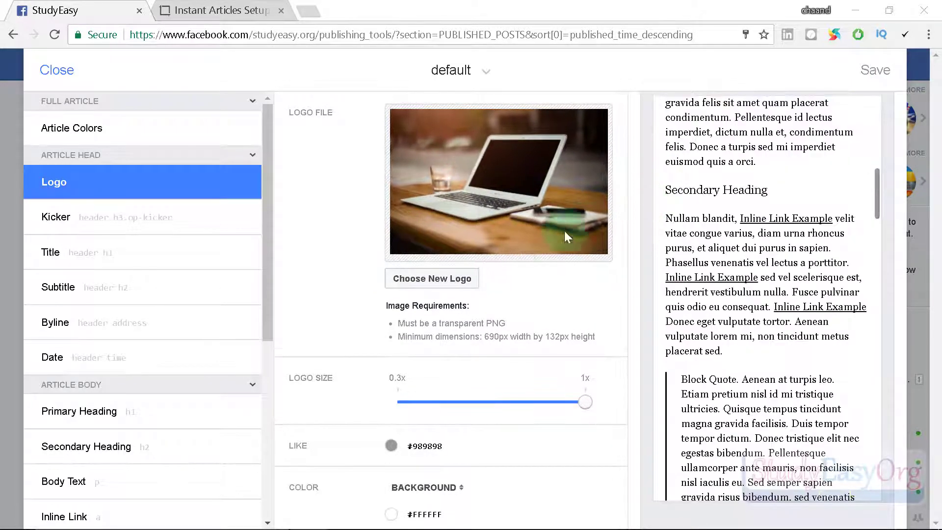
{"action": "left_click", "coordinate": [878, 63]}
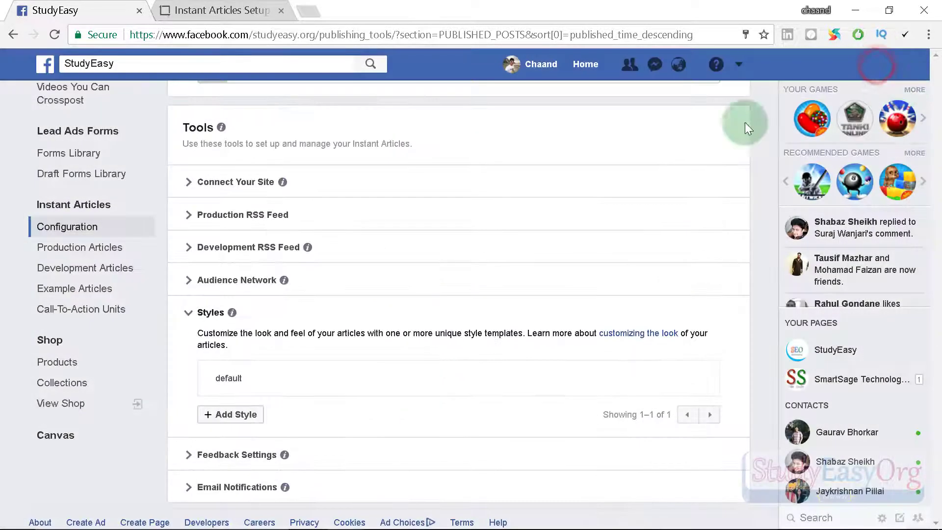
{"action": "scroll", "coordinate": [505, 199], "scroll_direction": "up", "scroll_amount": 7}
Reload the publishing tools and view the Not Enough Articles issue details.
{"action": "left_click", "coordinate": [54, 35]}
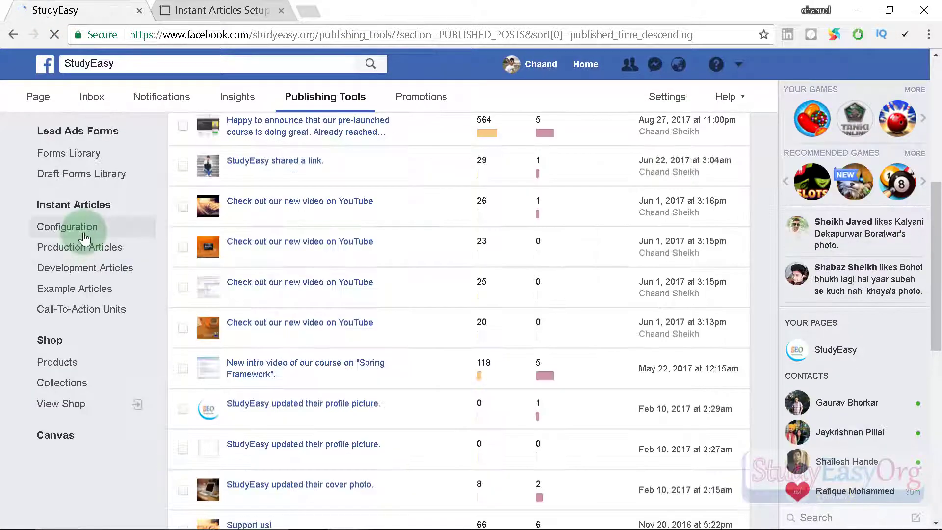
{"action": "left_click", "coordinate": [83, 234]}
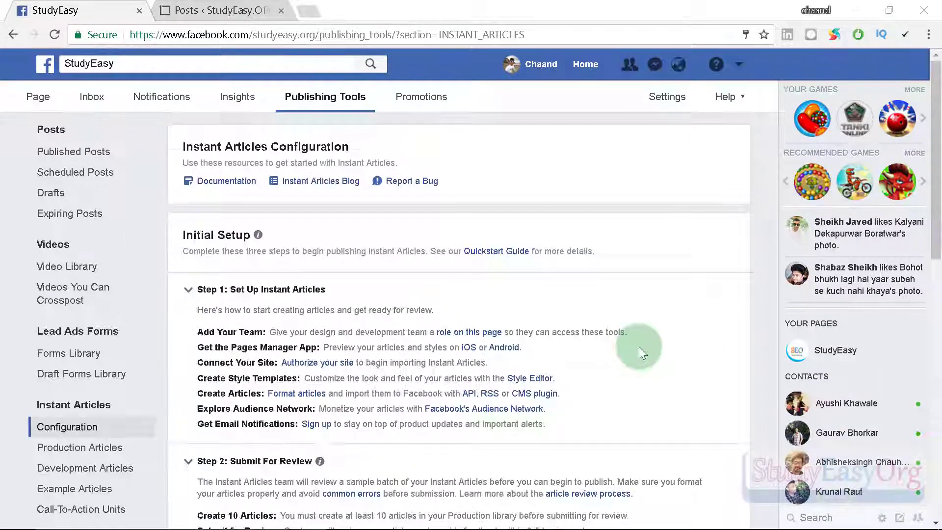
{"action": "scroll", "coordinate": [639, 346], "scroll_direction": "down", "scroll_amount": 6}
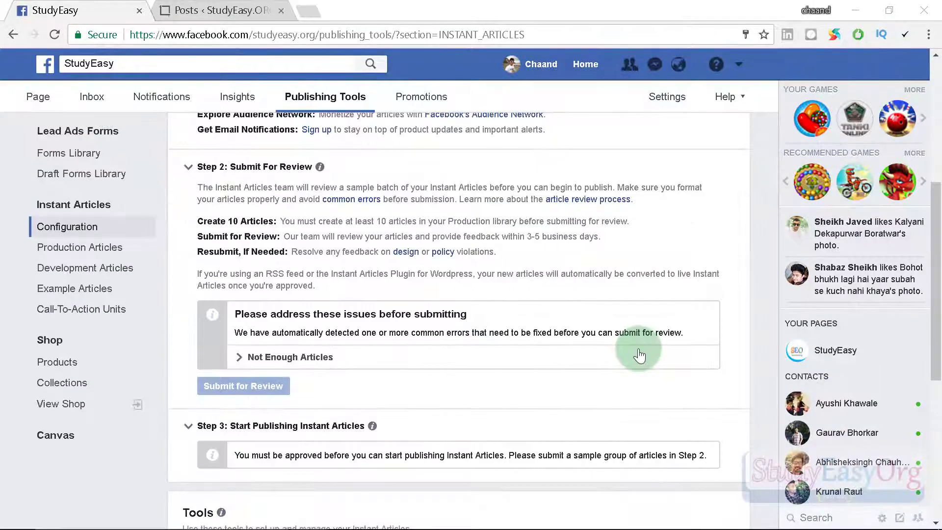
{"action": "left_click", "coordinate": [238, 358]}
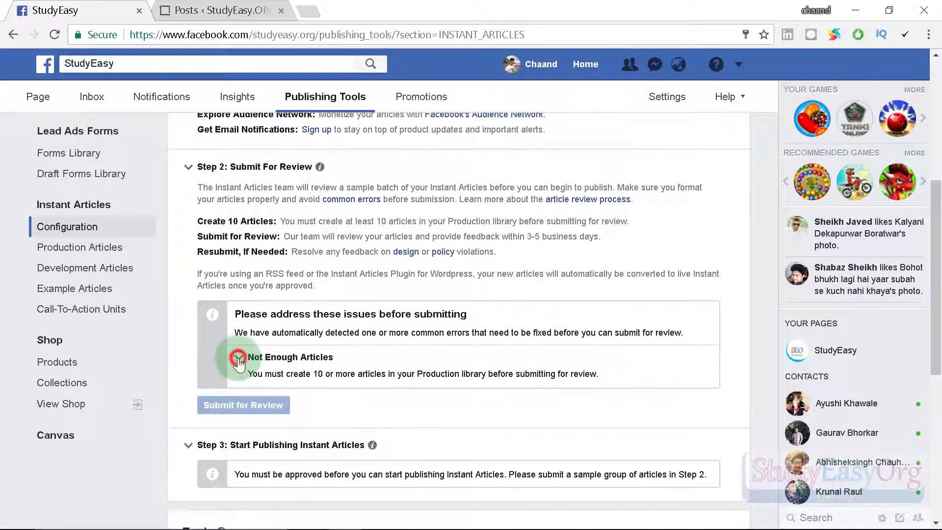
{"action": "scroll", "coordinate": [382, 405], "scroll_direction": "down", "scroll_amount": 4}
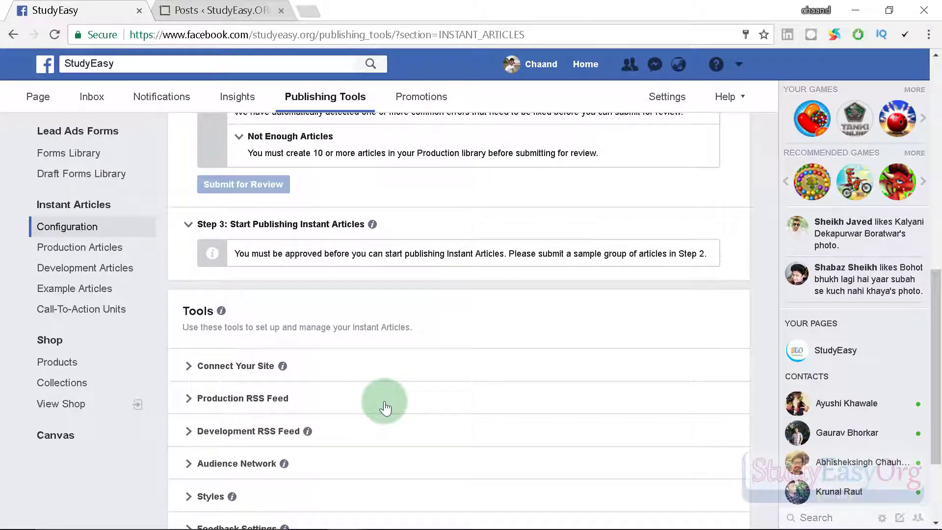
Browse the Production Articles list, then return to the Instant Articles configuration.
{"action": "left_click", "coordinate": [91, 250]}
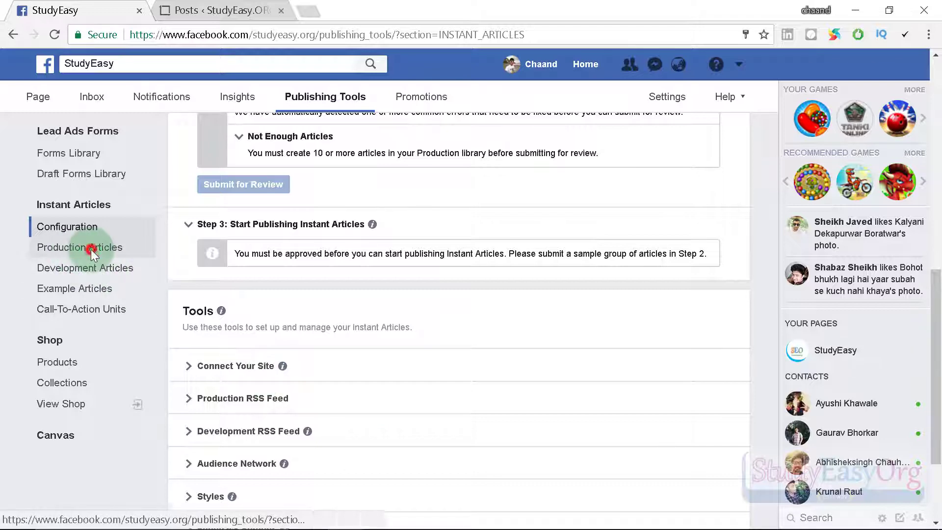
{"action": "scroll", "coordinate": [348, 375], "scroll_direction": "up", "scroll_amount": 3}
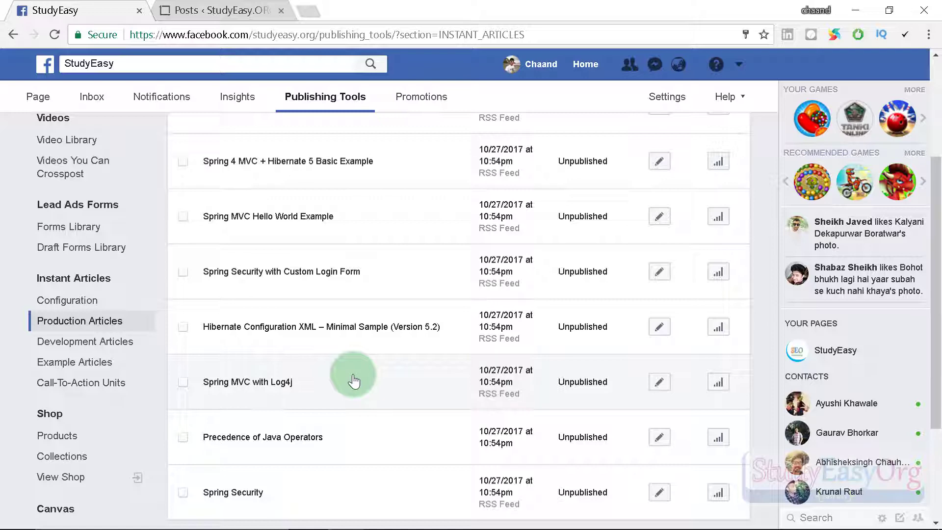
{"action": "scroll", "coordinate": [354, 378], "scroll_direction": "up", "scroll_amount": 2}
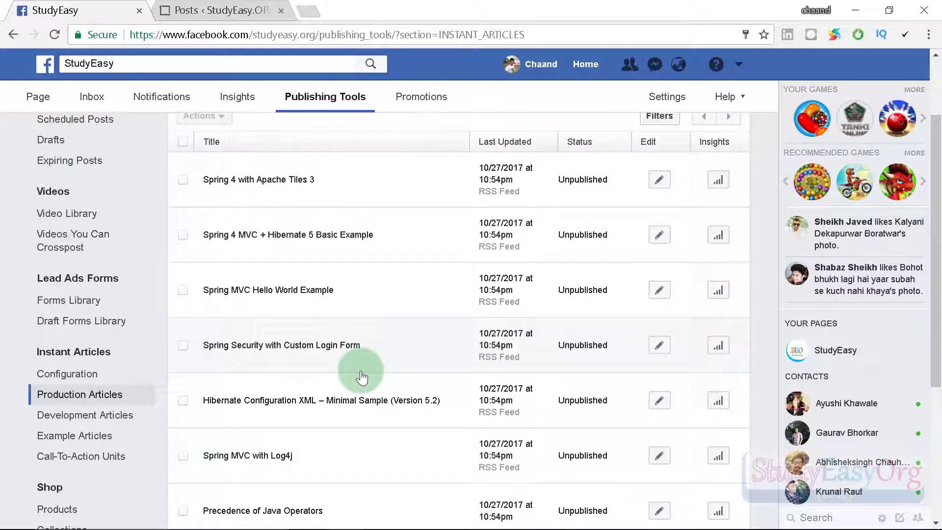
{"action": "scroll", "coordinate": [370, 274], "scroll_direction": "down", "scroll_amount": 5}
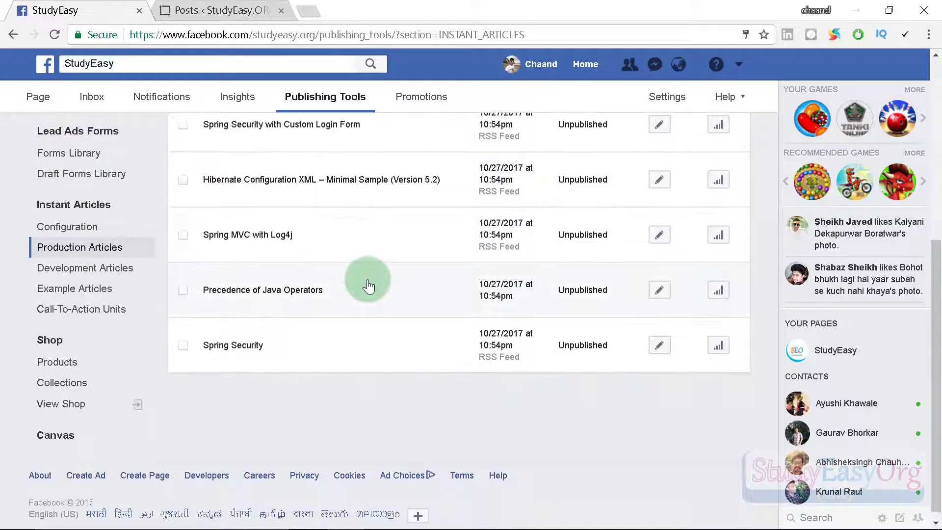
{"action": "scroll", "coordinate": [368, 282], "scroll_direction": "up", "scroll_amount": 2}
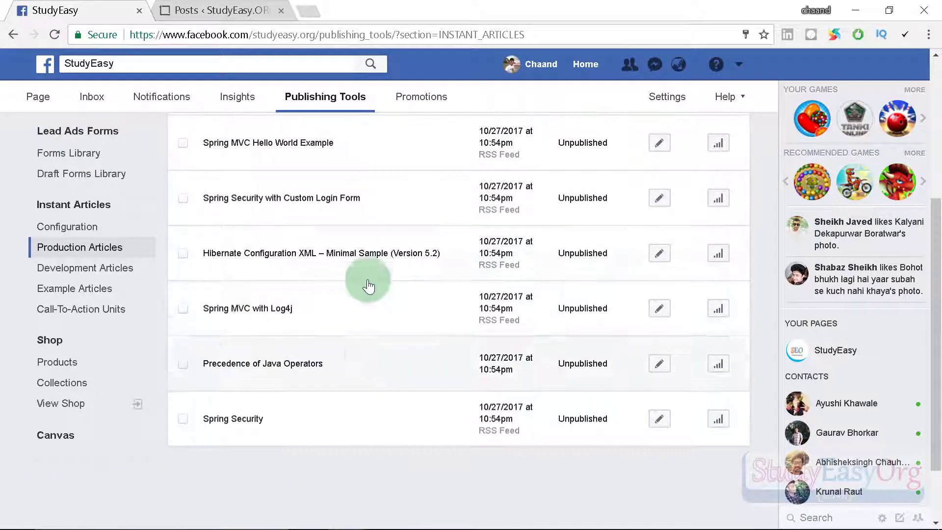
{"action": "left_click", "coordinate": [72, 232]}
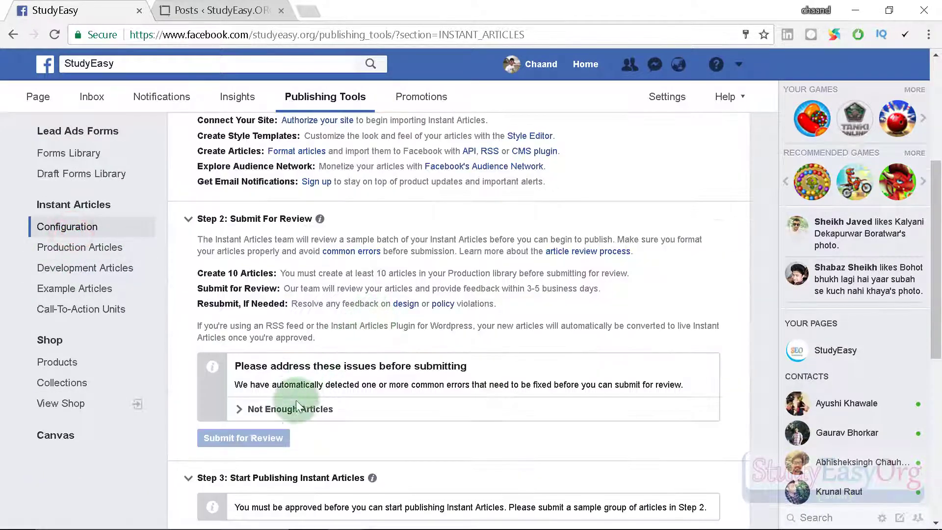
Switch to the WordPress Posts list showing 9 posts, 8 published and one draft.
{"action": "left_click", "coordinate": [220, 11]}
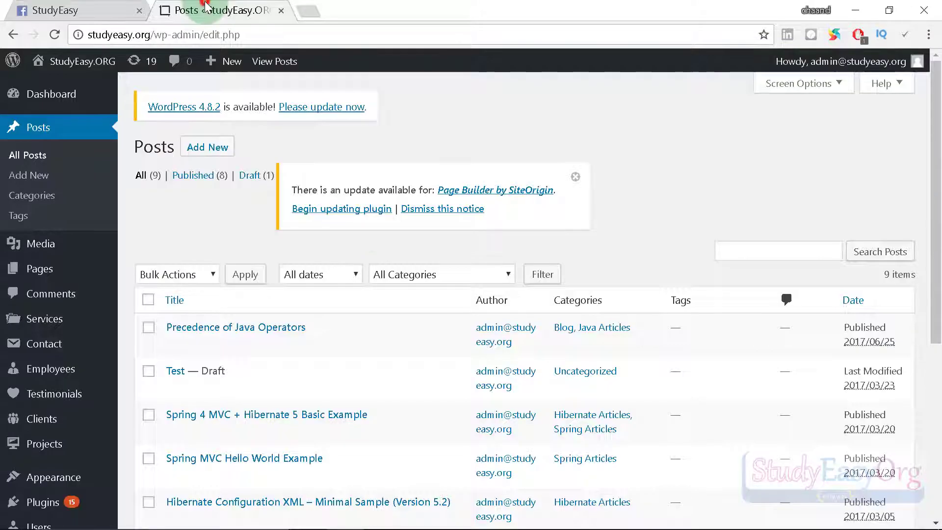
{"action": "scroll", "coordinate": [375, 275], "scroll_direction": "down", "scroll_amount": 5}
{"action": "scroll", "coordinate": [373, 307], "scroll_direction": "down", "scroll_amount": 2}
{"action": "scroll", "coordinate": [368, 311], "scroll_direction": "up", "scroll_amount": 2}
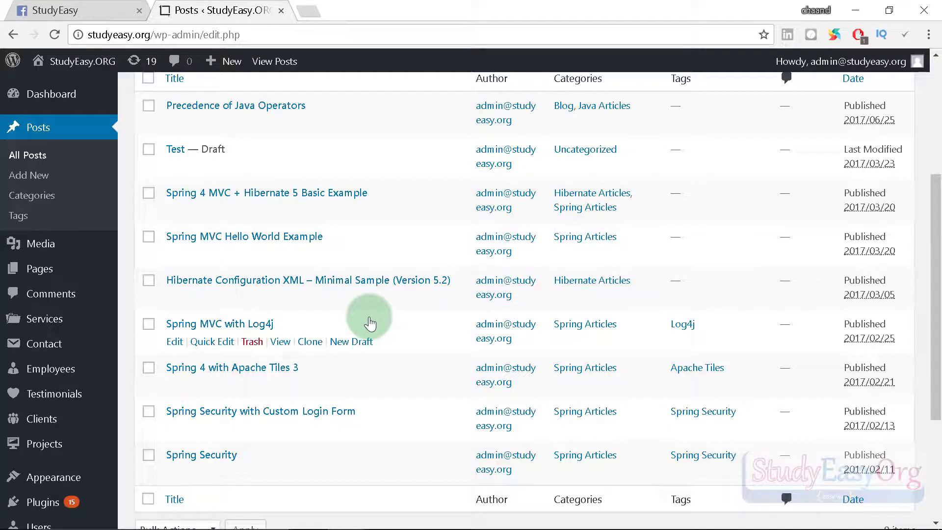
{"action": "key", "text": "ctrl+t"}
Open the StudyEasy Organization YouTube channel from the 'you' address suggestion.
{"action": "left_click", "coordinate": [225, 32]}
{"action": "type", "text": "you"}
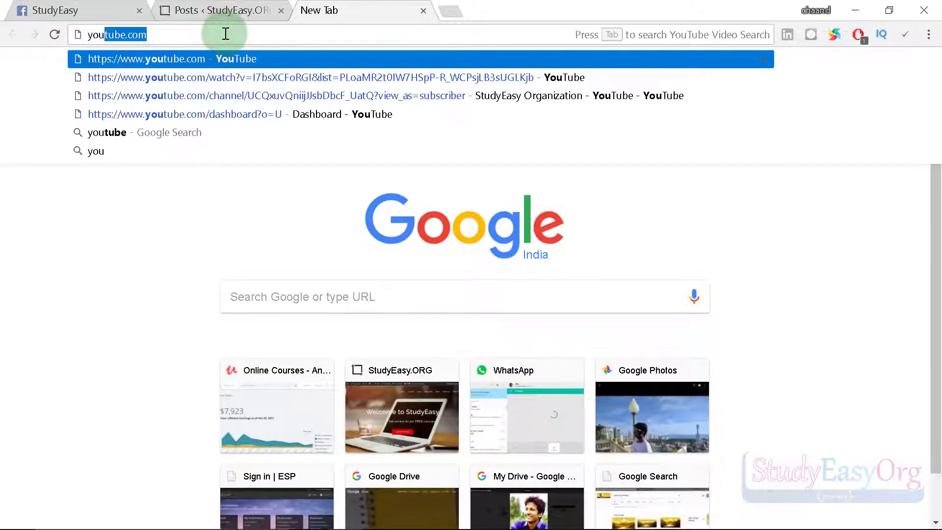
{"action": "left_click", "coordinate": [243, 89]}
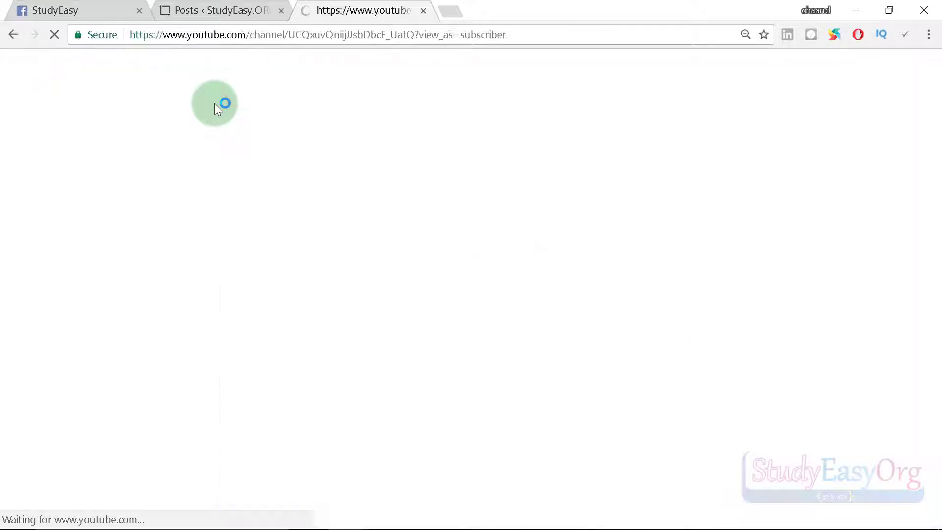
{"action": "scroll", "coordinate": [372, 231], "scroll_direction": "down", "scroll_amount": 3}
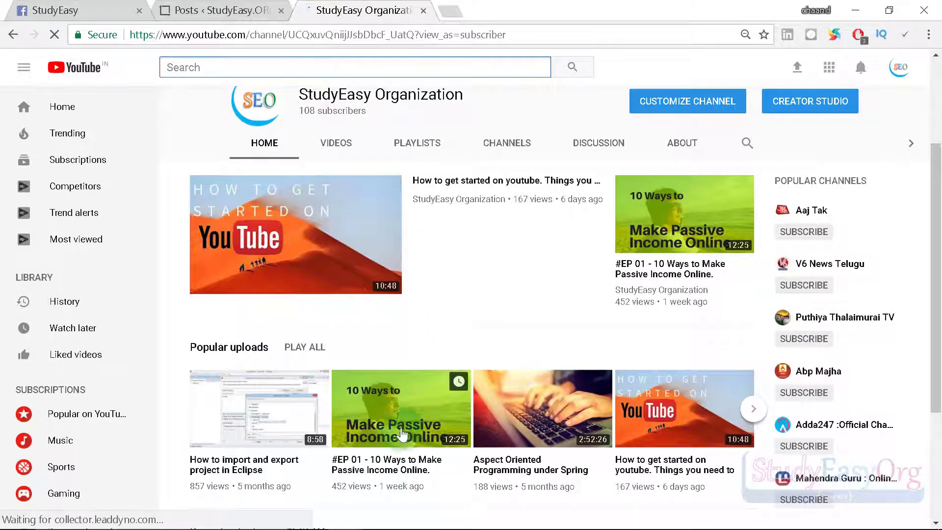
Open the '#EP 01 - 10 Ways to Make Passive Income Online.' video in a new tab and pause it.
{"action": "middle_click", "coordinate": [396, 429]}
{"action": "left_click", "coordinate": [515, 8]}
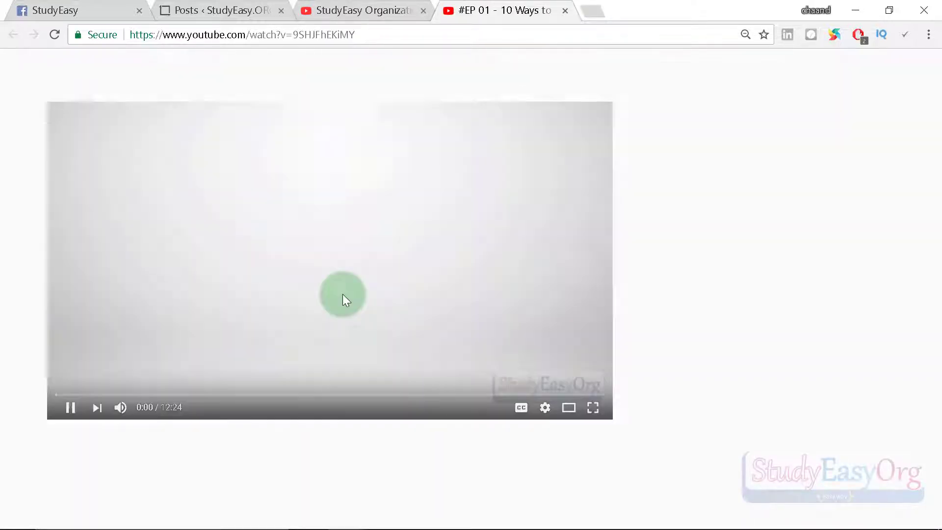
{"action": "left_click", "coordinate": [60, 406]}
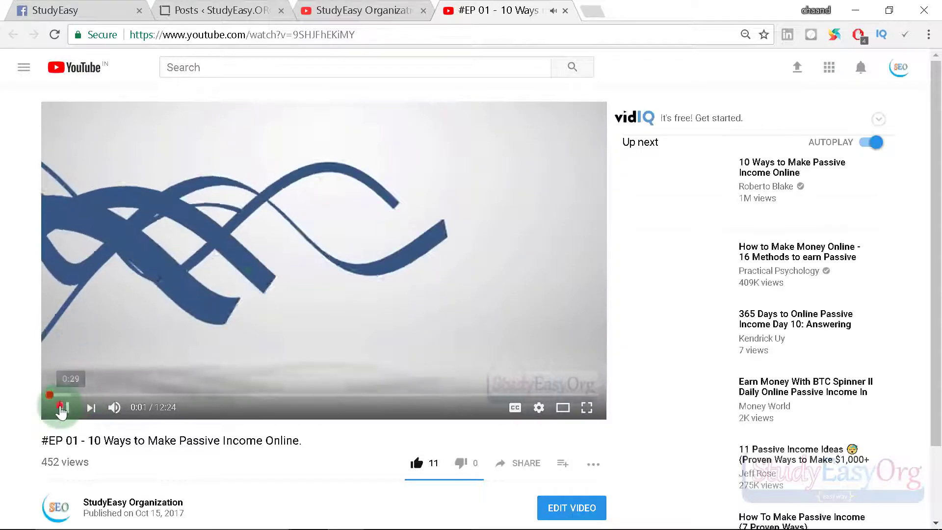
{"action": "scroll", "coordinate": [286, 256], "scroll_direction": "down", "scroll_amount": 3}
Open the video's edit details and select its entire description.
{"action": "left_click", "coordinate": [571, 361]}
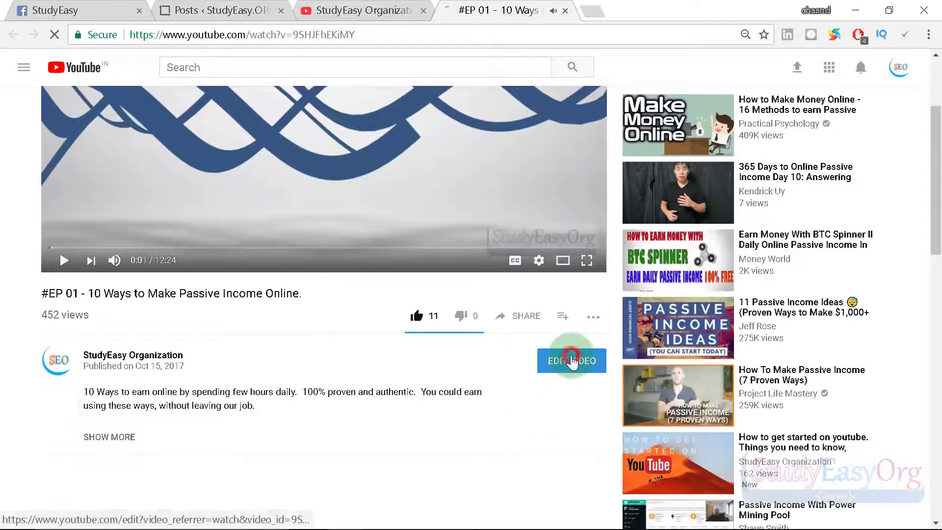
{"action": "scroll", "coordinate": [414, 372], "scroll_direction": "down", "scroll_amount": 2}
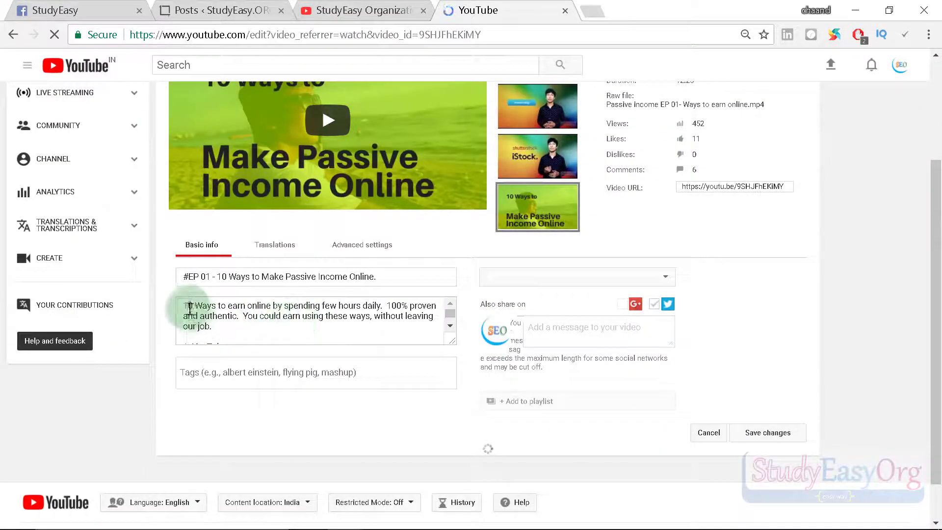
{"action": "scroll", "coordinate": [257, 333], "scroll_direction": "up", "scroll_amount": 2}
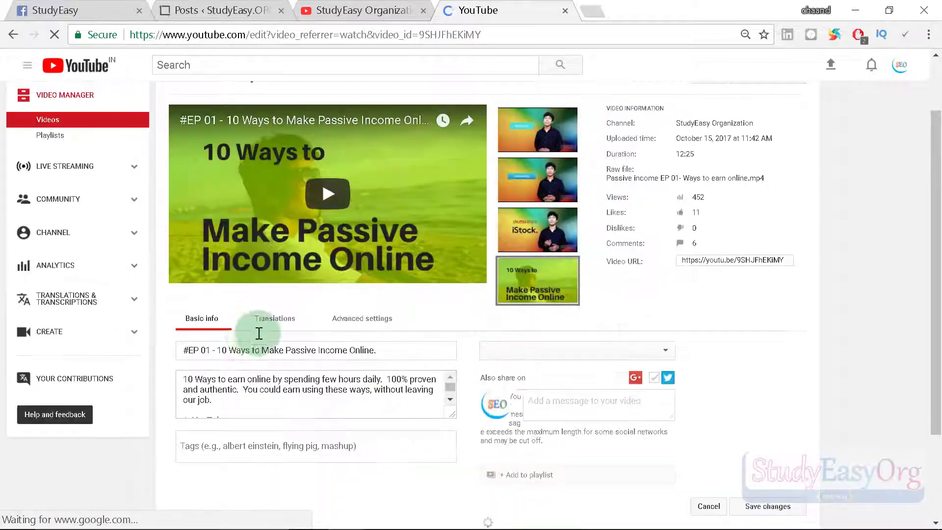
{"action": "left_click", "coordinate": [180, 377]}
{"action": "key", "text": "ctrl+a"}
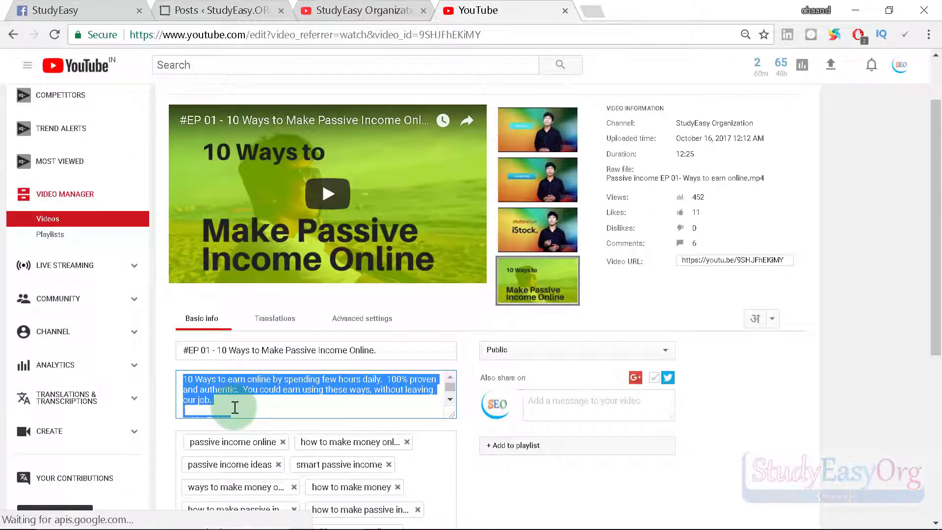
Start a new WordPress post and paste the video description into its body.
{"action": "left_click", "coordinate": [221, 10]}
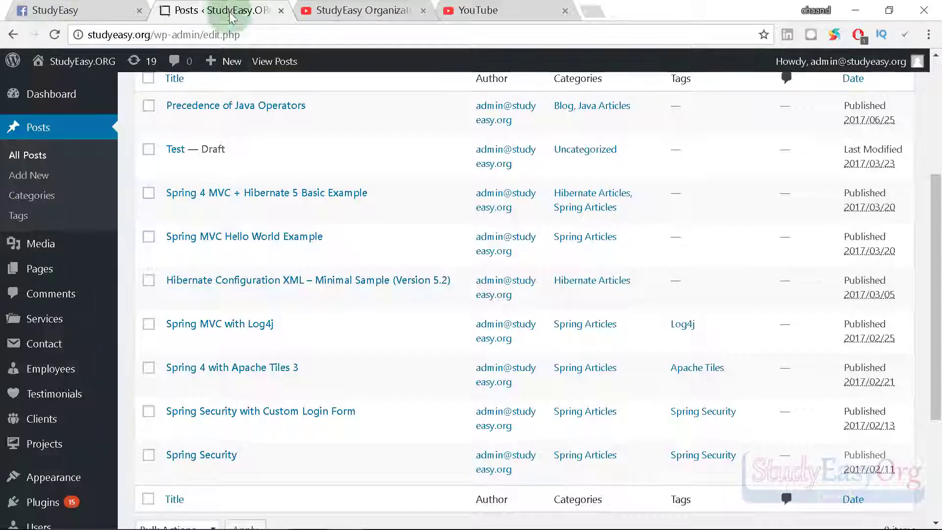
{"action": "scroll", "coordinate": [295, 215], "scroll_direction": "up", "scroll_amount": 5}
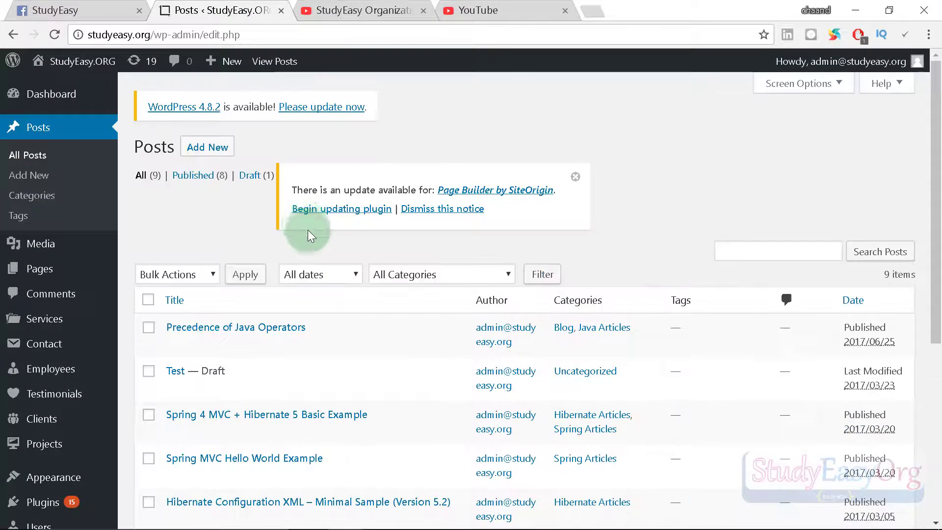
{"action": "left_click", "coordinate": [36, 177]}
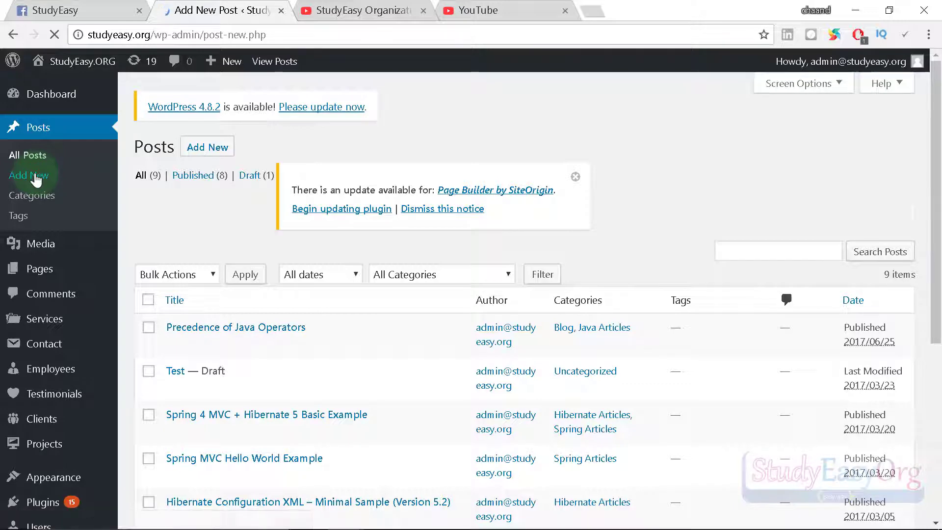
{"action": "scroll", "coordinate": [297, 321], "scroll_direction": "down", "scroll_amount": 2}
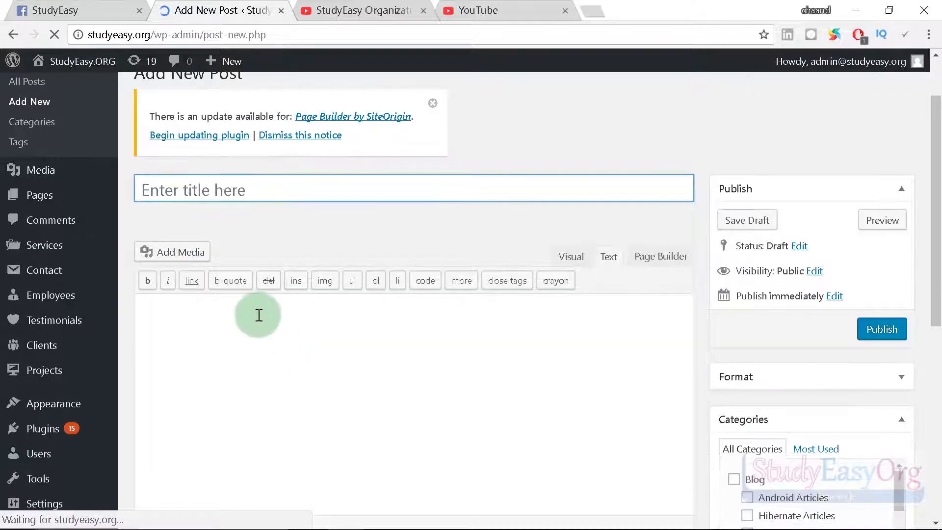
{"action": "left_click", "coordinate": [257, 312]}
{"action": "key", "text": "ctrl+v"}
Copy the YouTube video title into the post title, then select the video's short link.
{"action": "scroll", "coordinate": [294, 294], "scroll_direction": "up", "scroll_amount": 12}
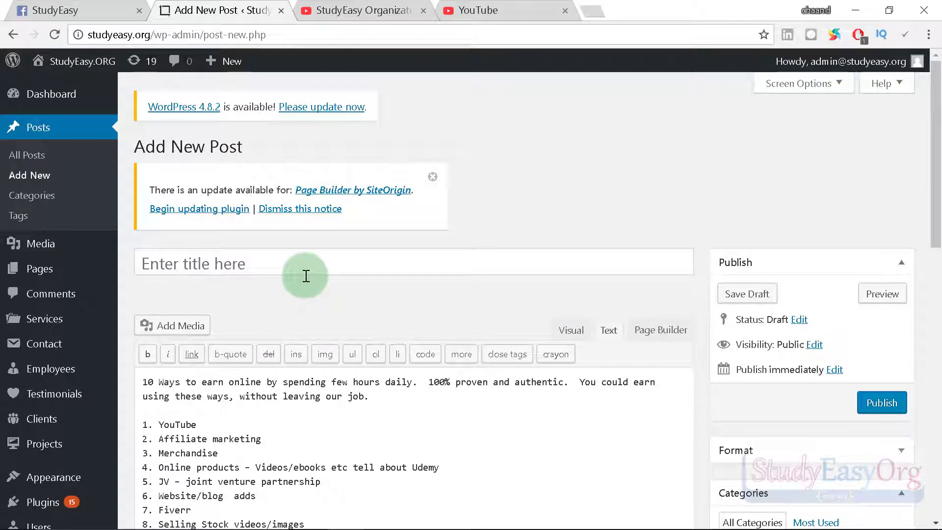
{"action": "left_click", "coordinate": [368, 11]}
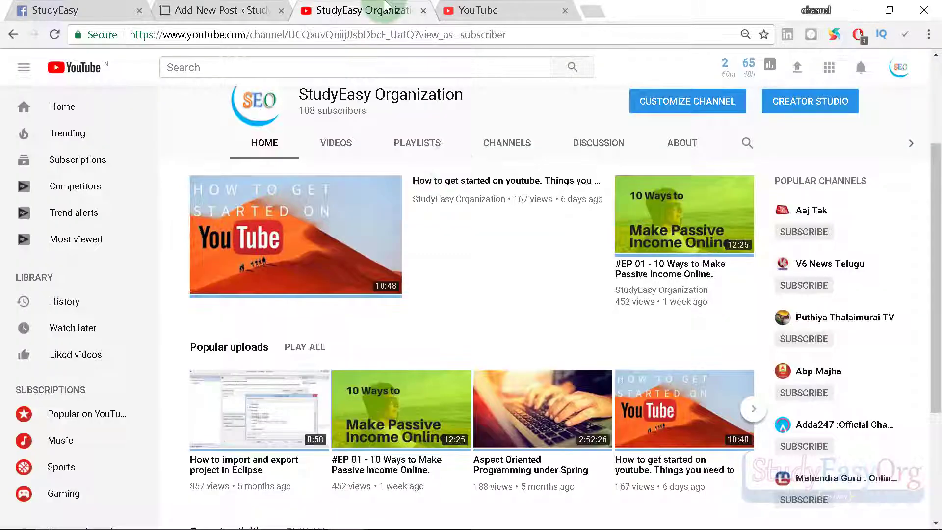
{"action": "left_click", "coordinate": [513, 5]}
{"action": "left_click_drag", "start_coordinate": [380, 350], "coordinate": [168, 351]}
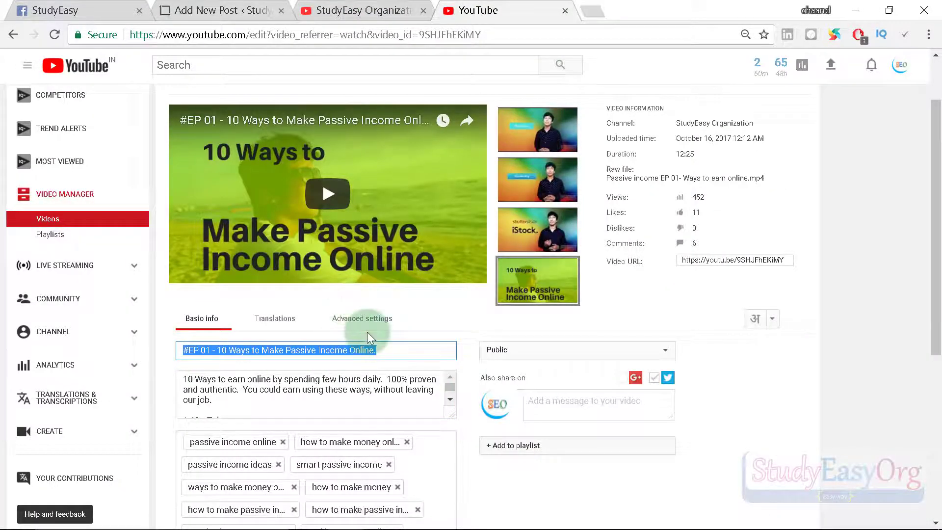
{"action": "key", "text": "ctrl+c"}
{"action": "left_click", "coordinate": [206, 10]}
{"action": "left_click", "coordinate": [274, 260]}
{"action": "key", "text": "ctrl+v"}
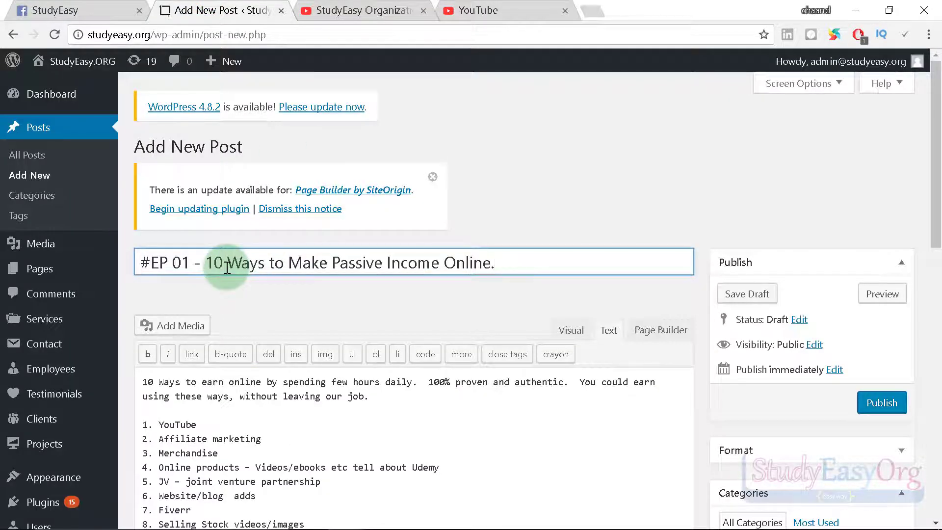
{"action": "left_click", "coordinate": [502, 11]}
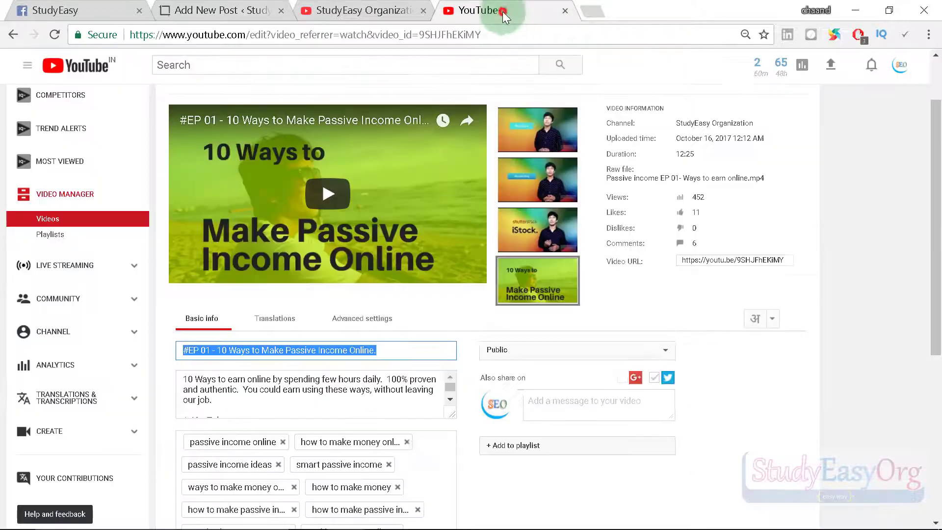
{"action": "left_click", "coordinate": [733, 260]}
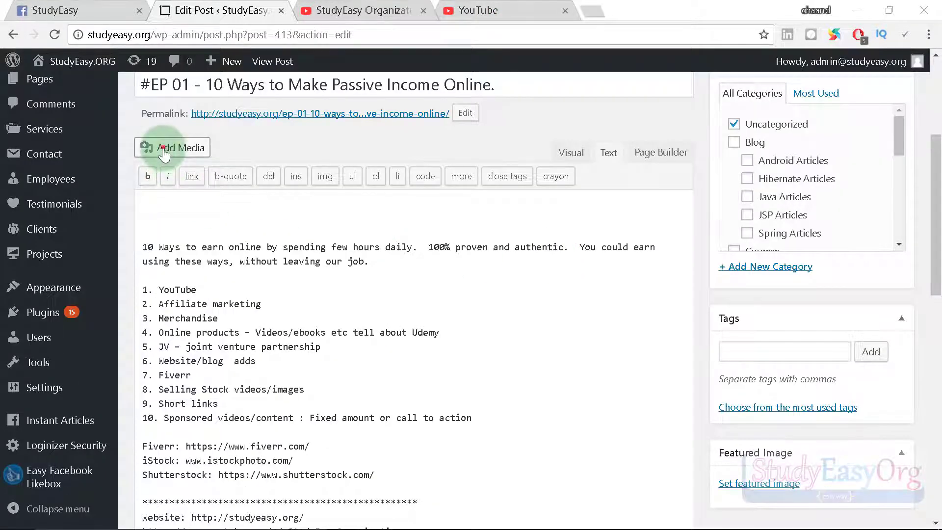
Embed the youtu.be video link into the post via Add Media's Insert from URL.
{"action": "left_click", "coordinate": [163, 149]}
{"action": "left_click", "coordinate": [98, 189]}
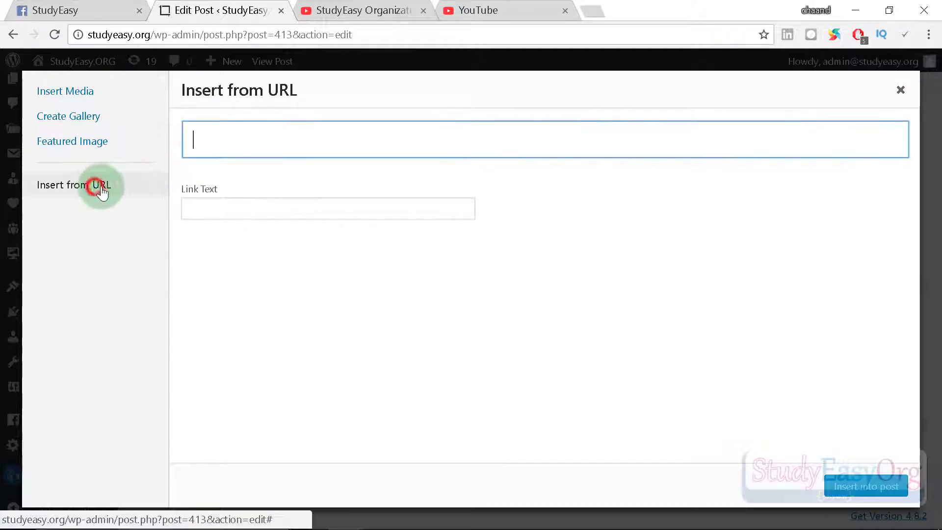
{"action": "key", "text": "ctrl+v"}
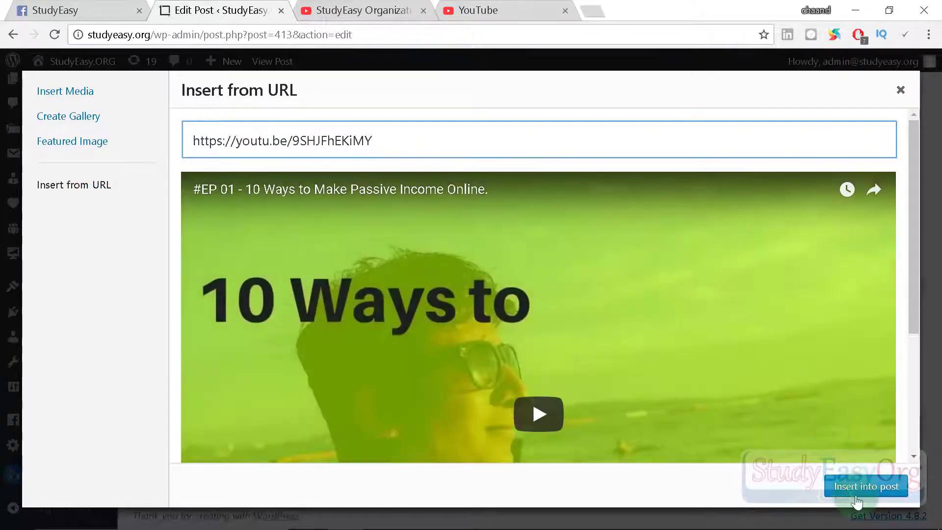
{"action": "left_click", "coordinate": [857, 498]}
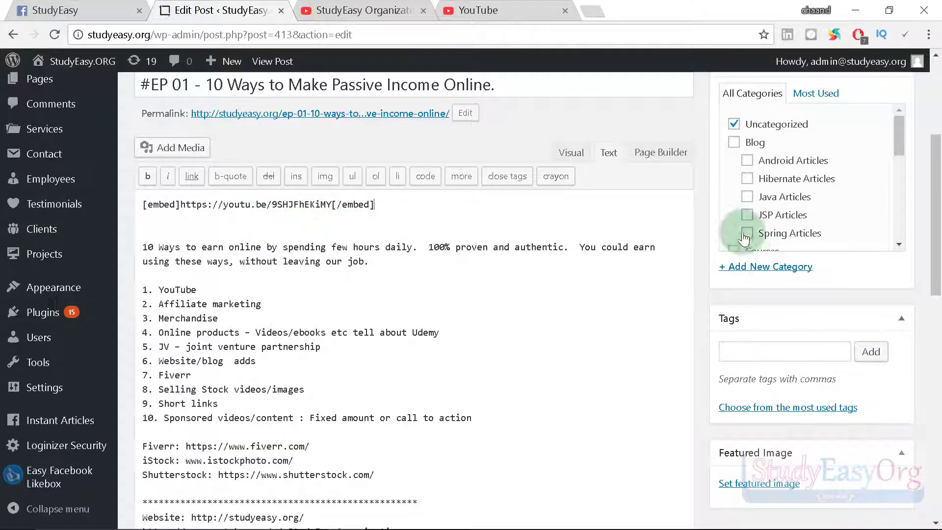
Update the published post and return to Facebook's Instant Articles setup.
{"action": "scroll", "coordinate": [784, 220], "scroll_direction": "up", "scroll_amount": 5}
{"action": "scroll", "coordinate": [828, 224], "scroll_direction": "down", "scroll_amount": 2}
{"action": "left_click", "coordinate": [881, 387]}
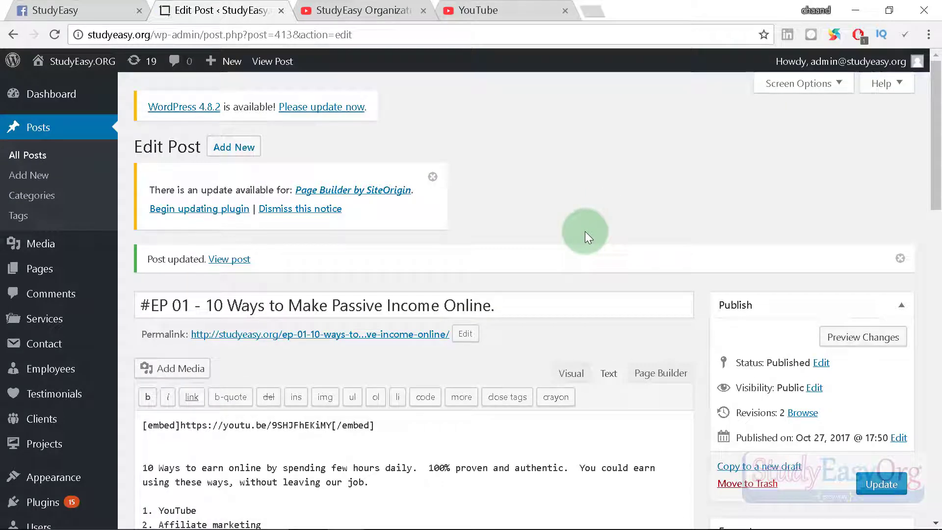
{"action": "left_click", "coordinate": [67, 11]}
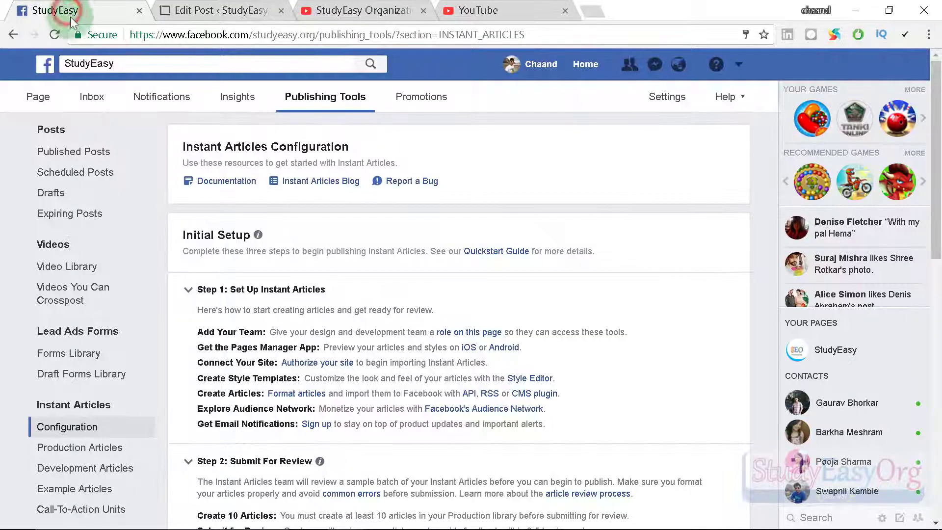
Open Production Articles and check that the new WordPress posts appear as Unpublished.
{"action": "scroll", "coordinate": [413, 313], "scroll_direction": "down", "scroll_amount": 4}
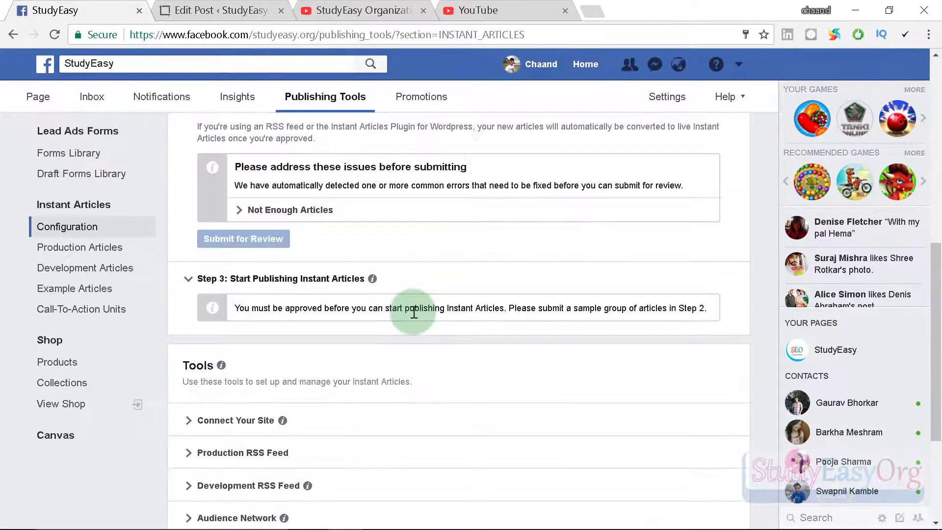
{"action": "scroll", "coordinate": [420, 325], "scroll_direction": "up", "scroll_amount": 5}
{"action": "scroll", "coordinate": [420, 326], "scroll_direction": "down", "scroll_amount": 3}
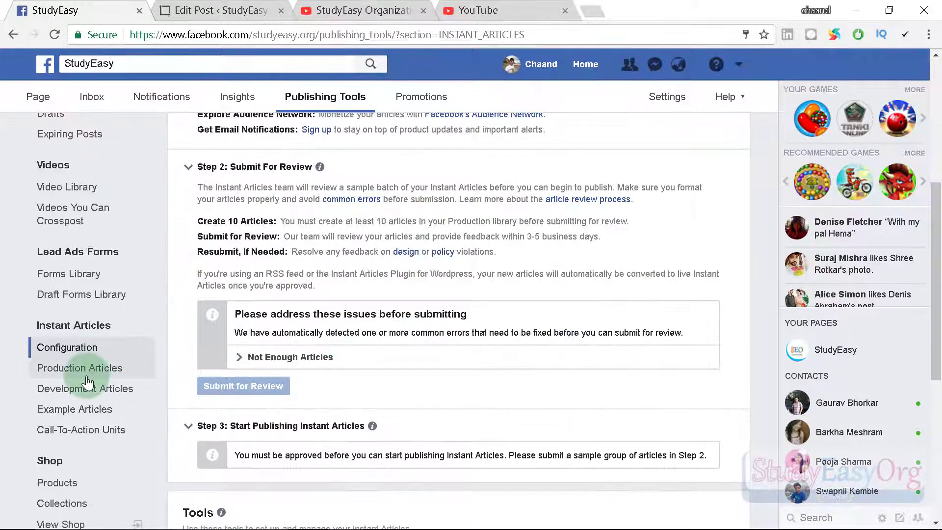
{"action": "left_click", "coordinate": [86, 373]}
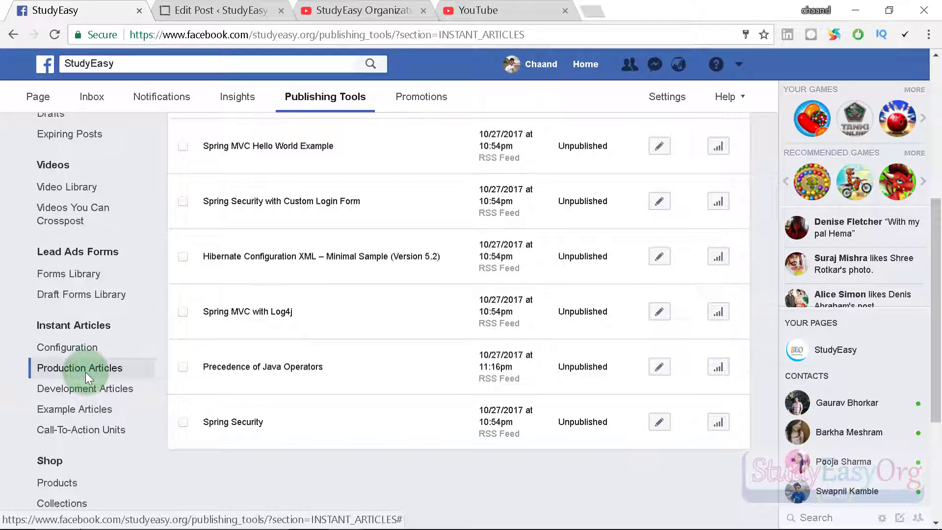
{"action": "scroll", "coordinate": [447, 311], "scroll_direction": "up", "scroll_amount": 3}
{"action": "scroll", "coordinate": [451, 318], "scroll_direction": "up", "scroll_amount": 2}
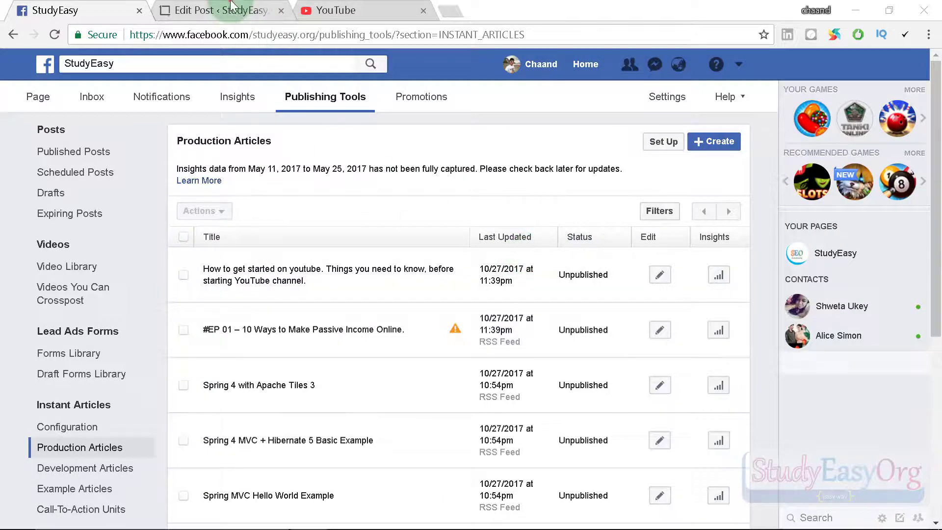
Compare with the WordPress post editor, then reopen the Instant Articles Configuration page.
{"action": "left_click", "coordinate": [230, 8]}
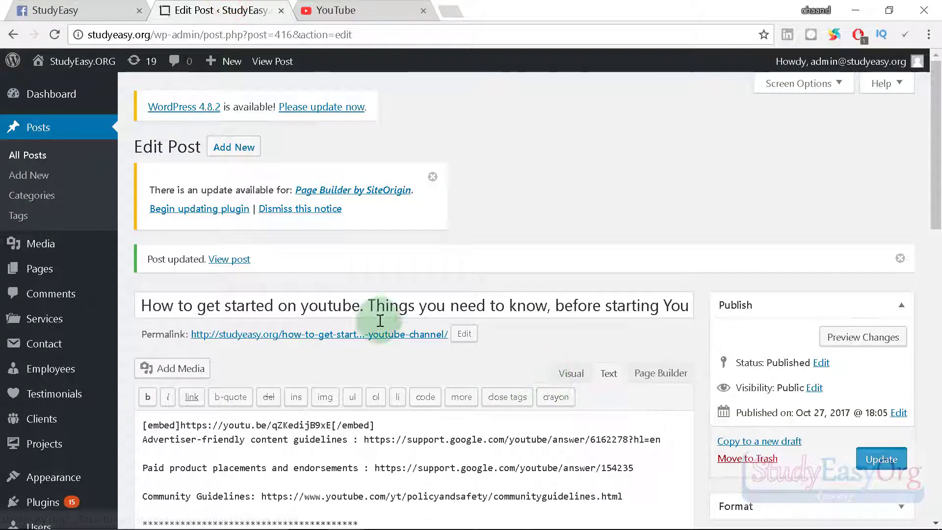
{"action": "left_click", "coordinate": [96, 8]}
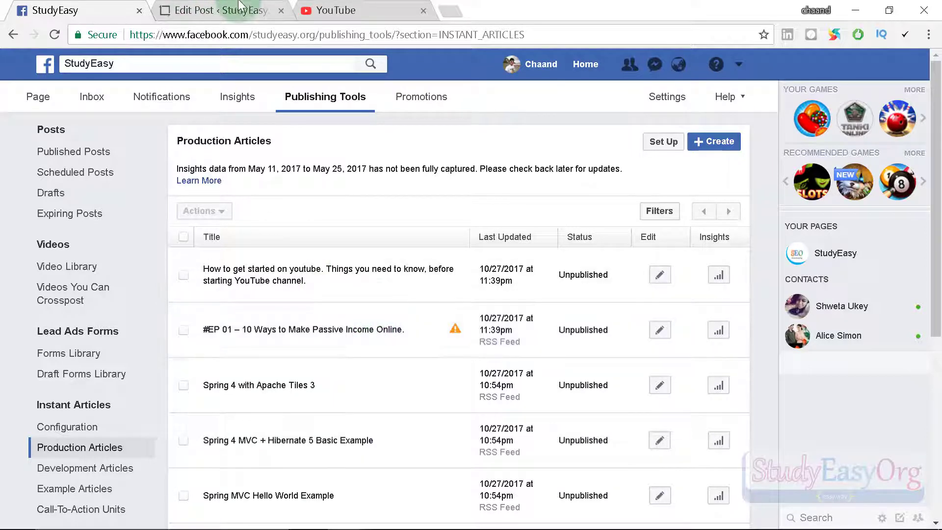
{"action": "key", "text": "ctrl+Tab"}
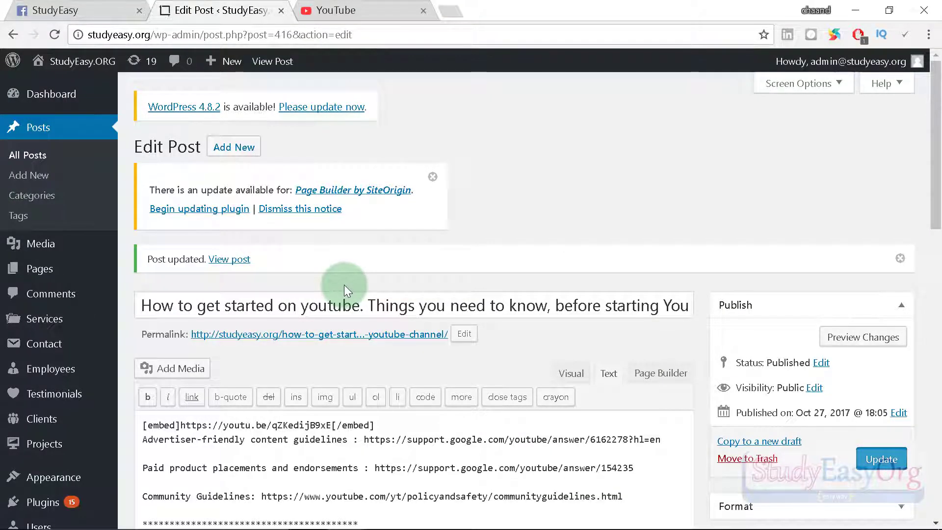
{"action": "left_click", "coordinate": [54, 10]}
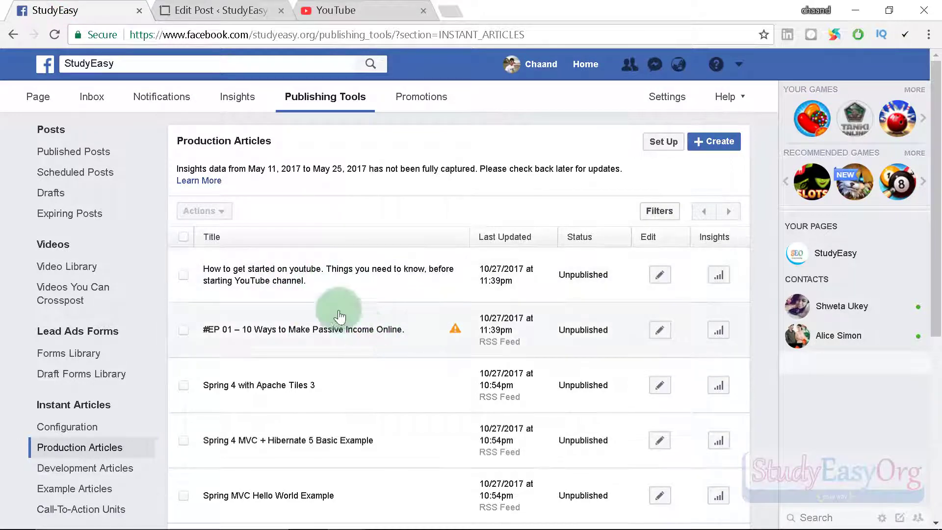
{"action": "left_click", "coordinate": [54, 426]}
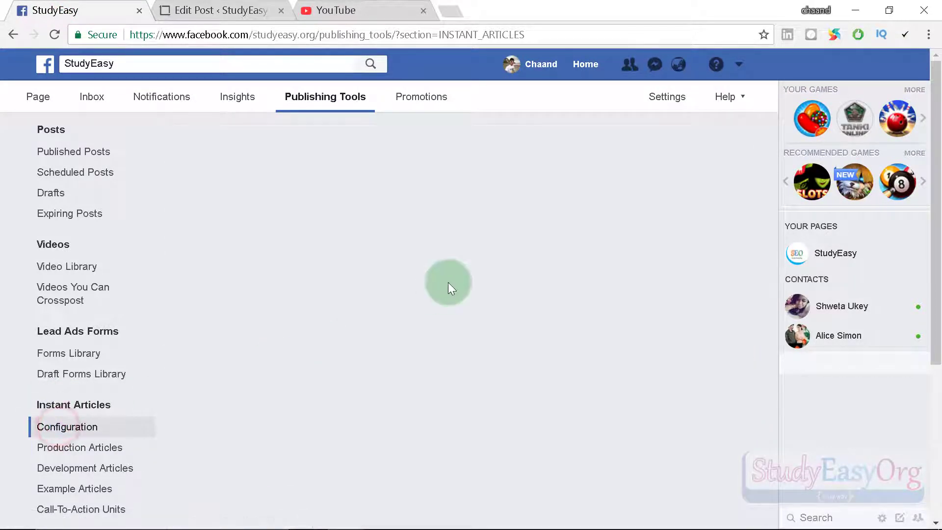
Scroll down to Tools and expand Audience Network to reveal its ad monetization terms.
{"action": "scroll", "coordinate": [448, 281], "scroll_direction": "down", "scroll_amount": 5}
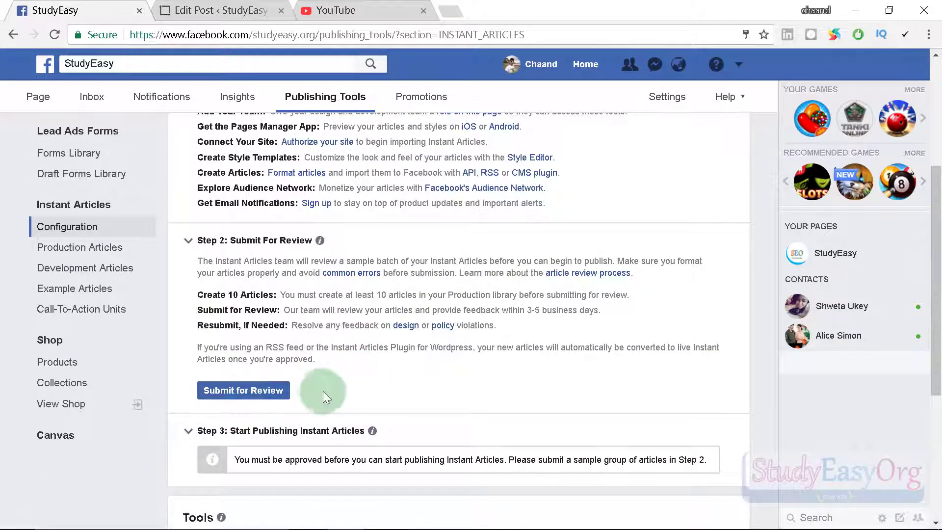
{"action": "scroll", "coordinate": [431, 326], "scroll_direction": "down", "scroll_amount": 5}
{"action": "scroll", "coordinate": [432, 326], "scroll_direction": "down", "scroll_amount": 1}
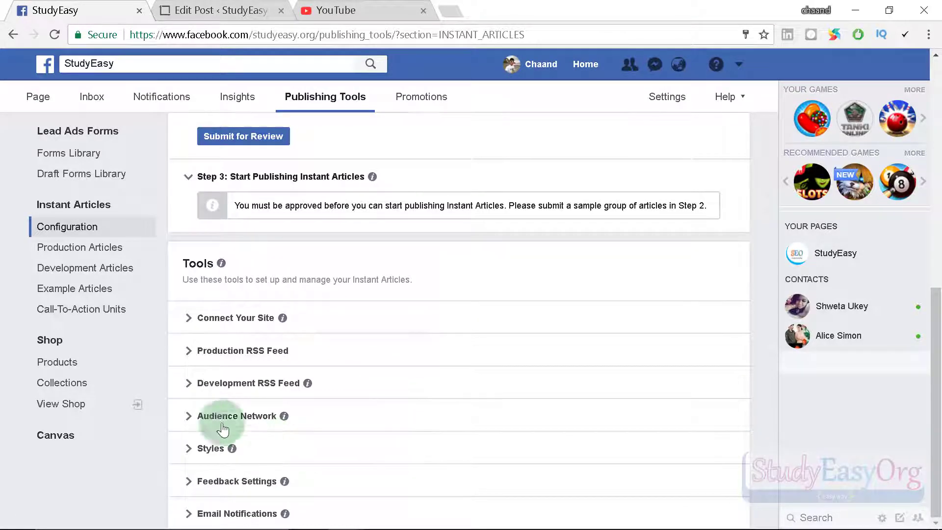
{"action": "left_click", "coordinate": [187, 416]}
{"action": "scroll", "coordinate": [427, 353], "scroll_direction": "down", "scroll_amount": 2}
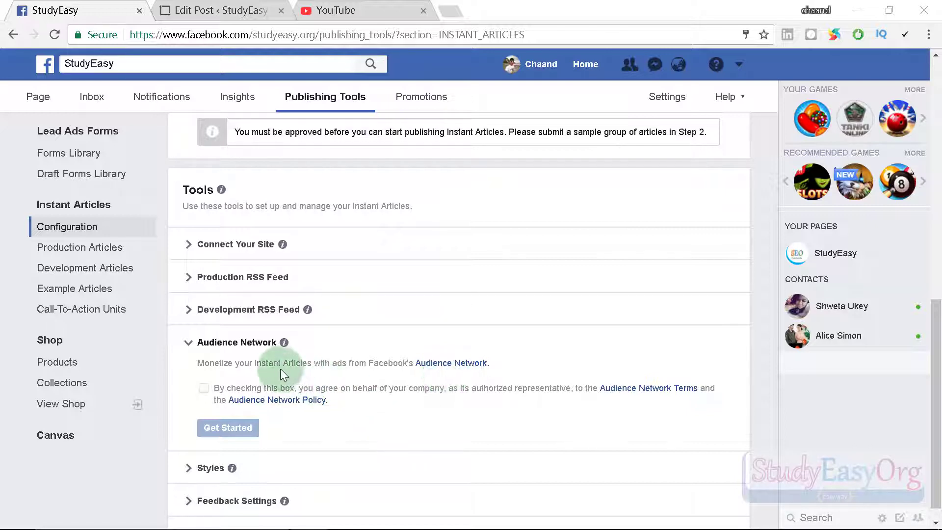
Agree to the Audience Network terms and activate it with Get Started.
{"action": "left_click", "coordinate": [203, 389]}
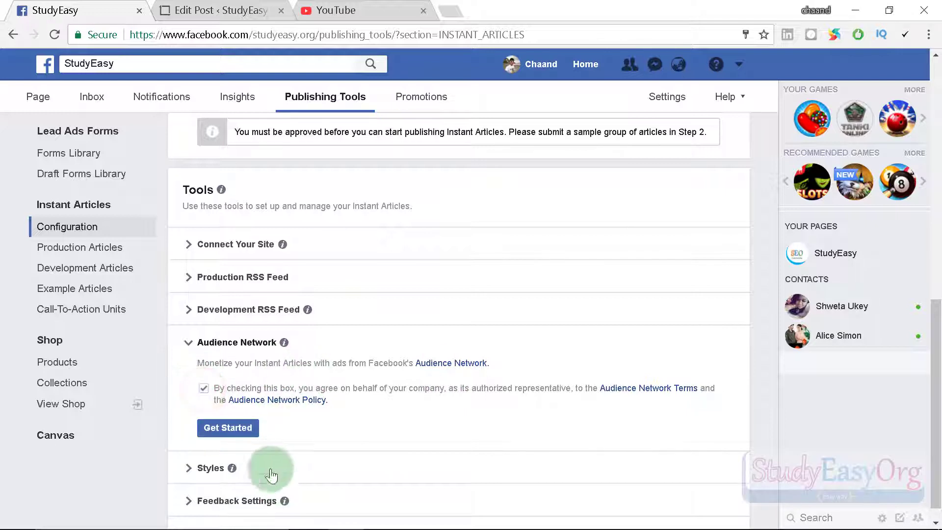
{"action": "left_click", "coordinate": [229, 428]}
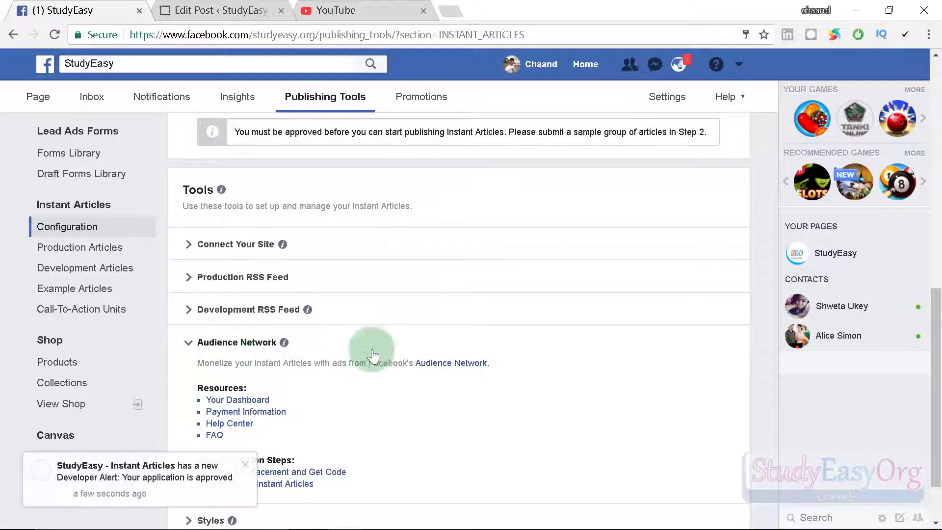
{"action": "scroll", "coordinate": [265, 456], "scroll_direction": "down", "scroll_amount": 1}
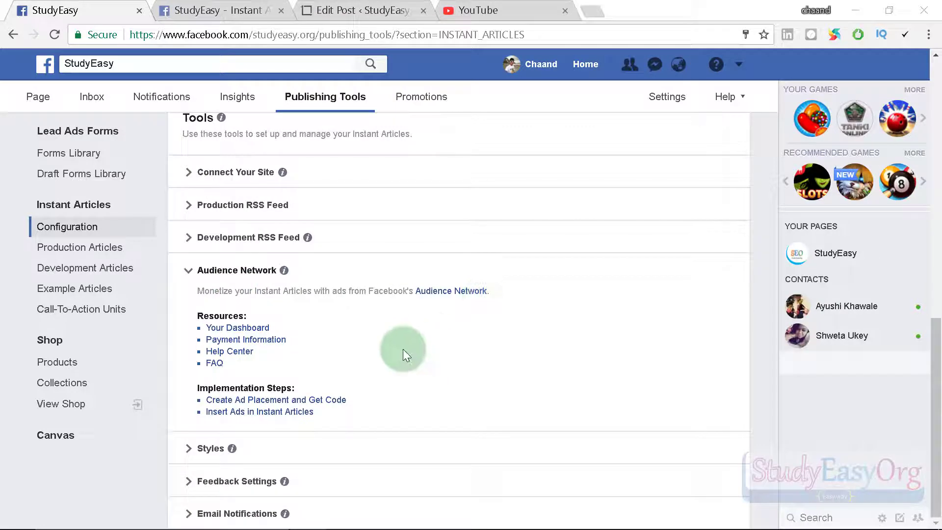
Open the Audience Network dashboard and check its Currently Ineligible for Payment notice.
{"action": "left_click", "coordinate": [248, 330]}
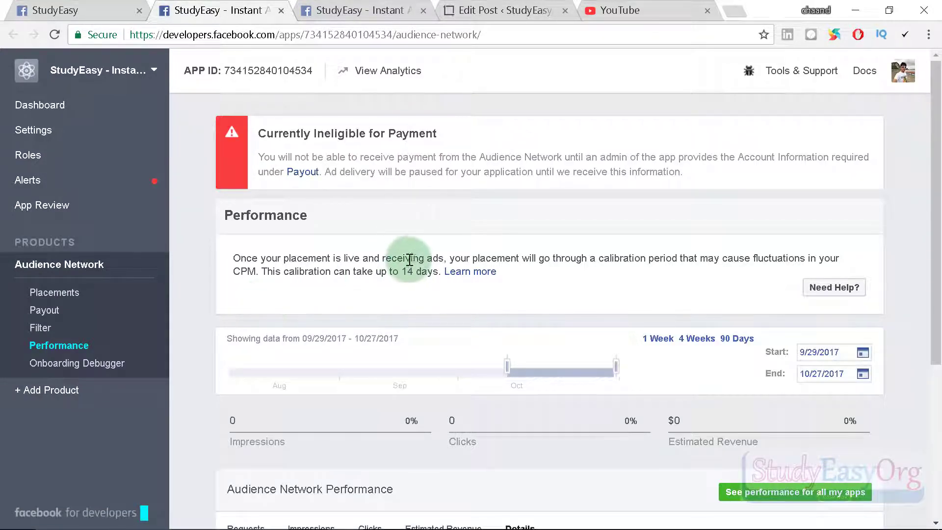
{"action": "left_click_drag", "start_coordinate": [258, 132], "coordinate": [457, 130]}
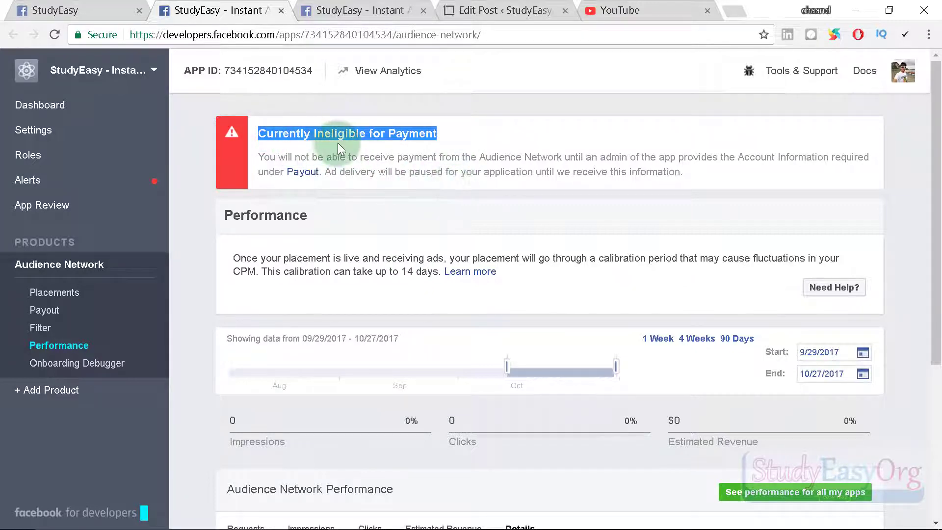
{"action": "left_click", "coordinate": [435, 195]}
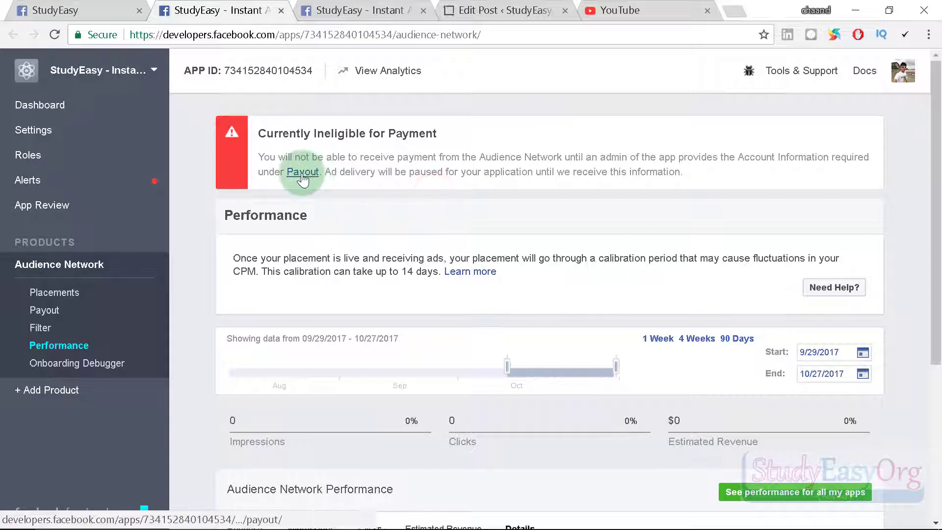
Open the Audience Network Payout page from the ineligibility banner's Payout link.
{"action": "left_click", "coordinate": [44, 313]}
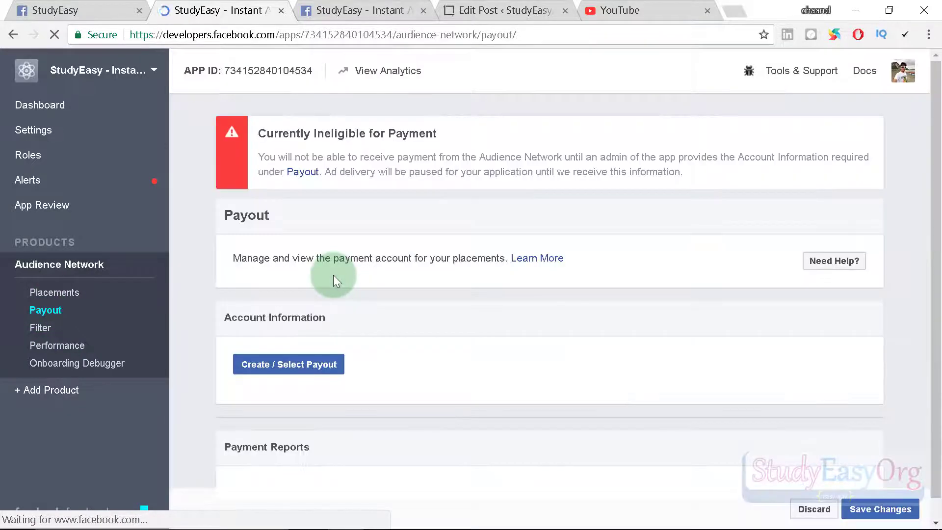
{"action": "scroll", "coordinate": [361, 269], "scroll_direction": "down", "scroll_amount": 1}
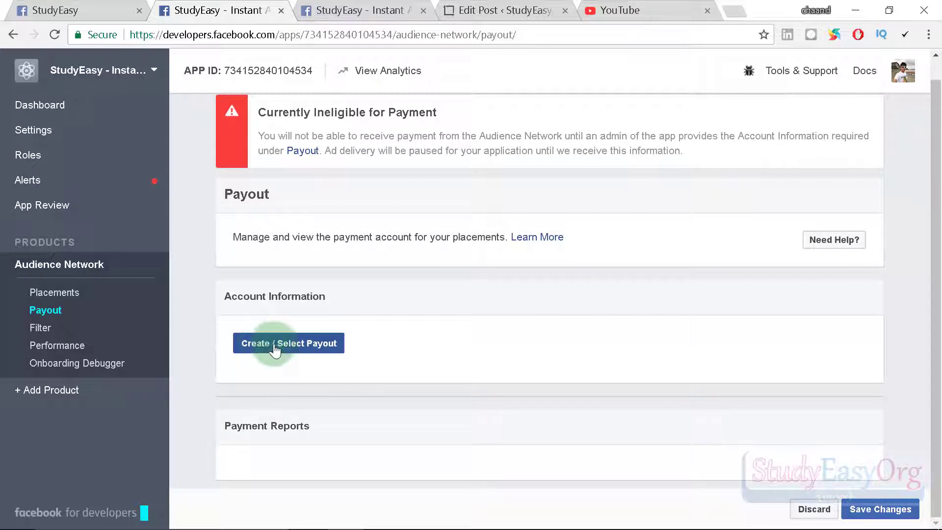
Start a new payments account with country India and account type Individual.
{"action": "left_click", "coordinate": [300, 349]}
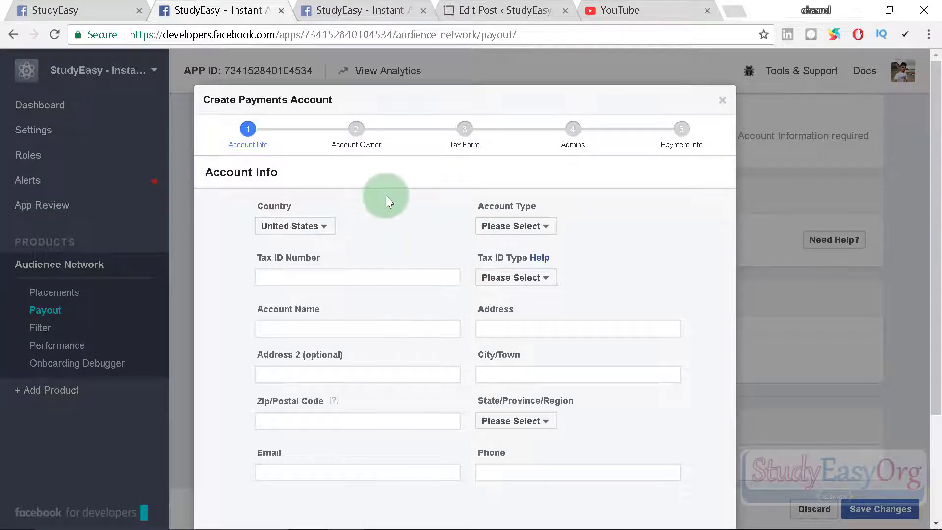
{"action": "scroll", "coordinate": [406, 260], "scroll_direction": "down", "scroll_amount": 1}
{"action": "left_click", "coordinate": [297, 155]}
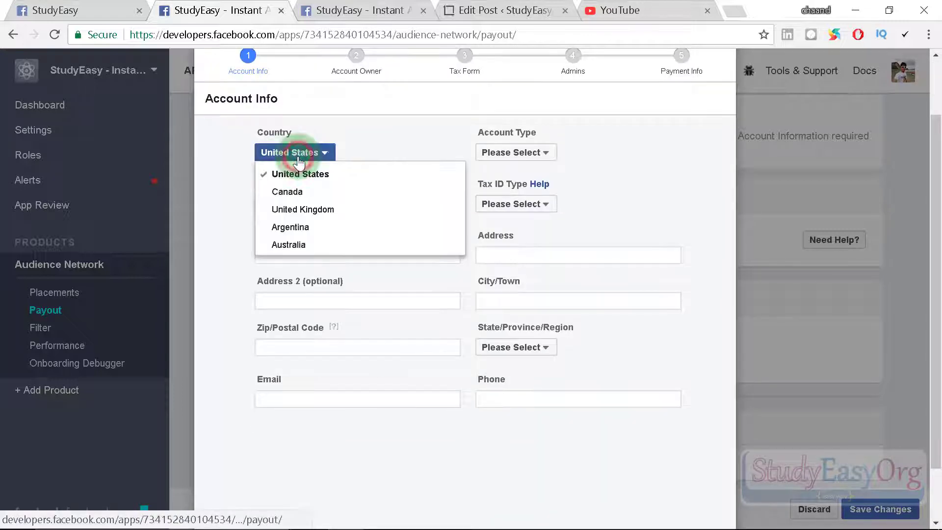
{"action": "key", "text": "i"}
{"action": "left_click", "coordinate": [288, 206]}
{"action": "left_click", "coordinate": [514, 152]}
{"action": "left_click", "coordinate": [518, 192]}
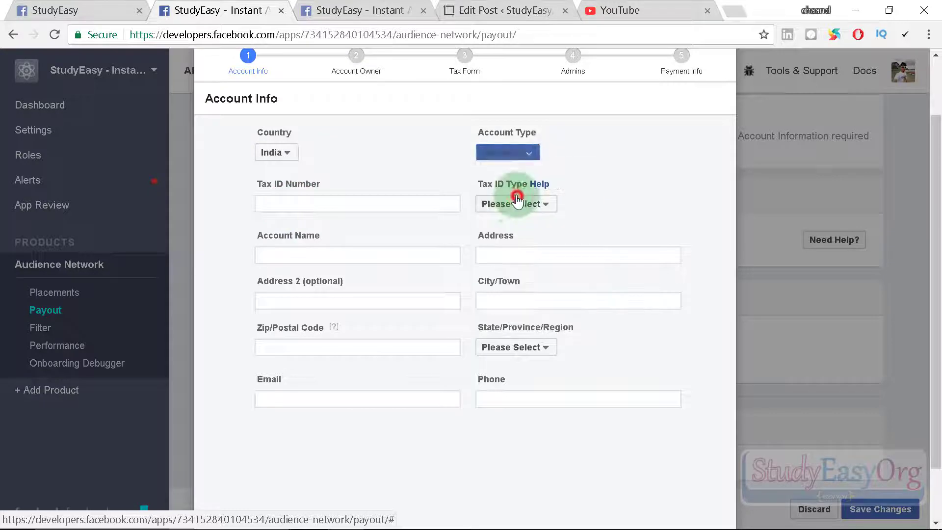
Set Tax ID Type to a government-issued ID, enter the tax ID and address, and continue.
{"action": "left_click", "coordinate": [372, 203]}
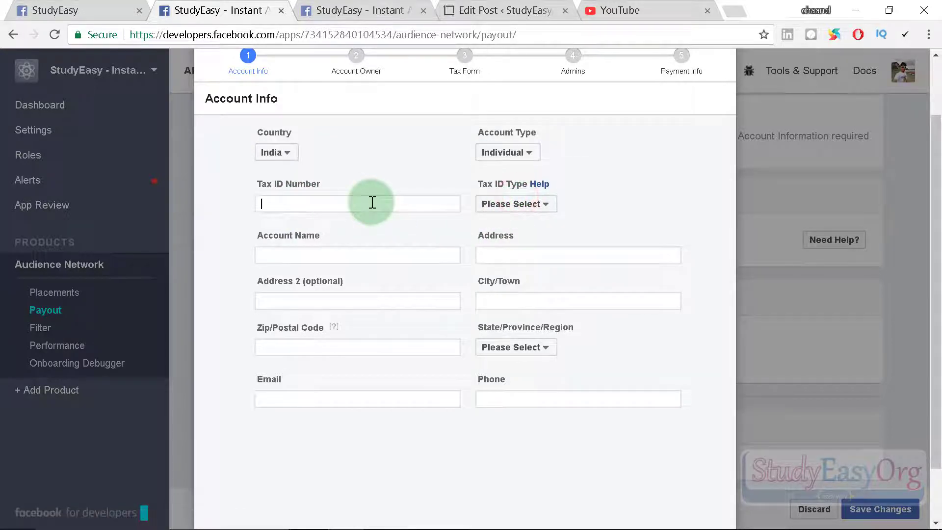
{"action": "left_click", "coordinate": [515, 202]}
{"action": "left_click", "coordinate": [549, 295]}
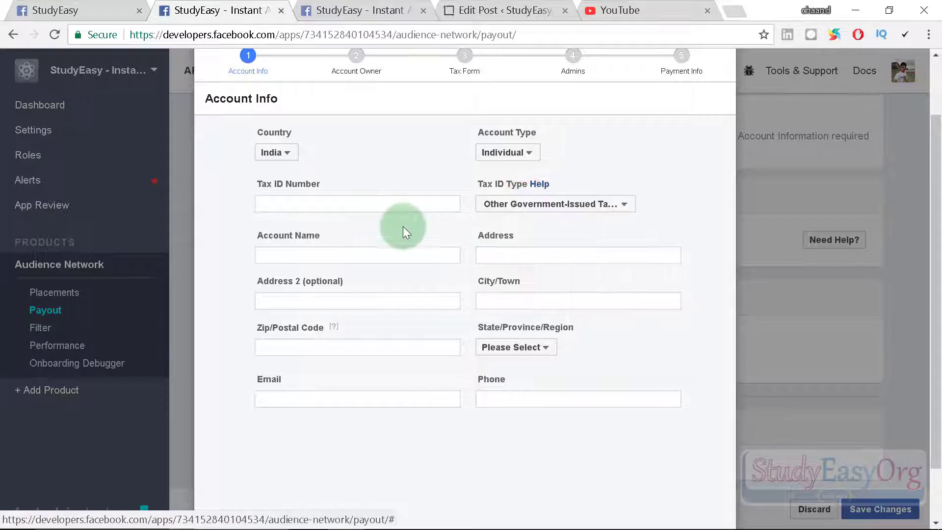
{"action": "left_click", "coordinate": [393, 203]}
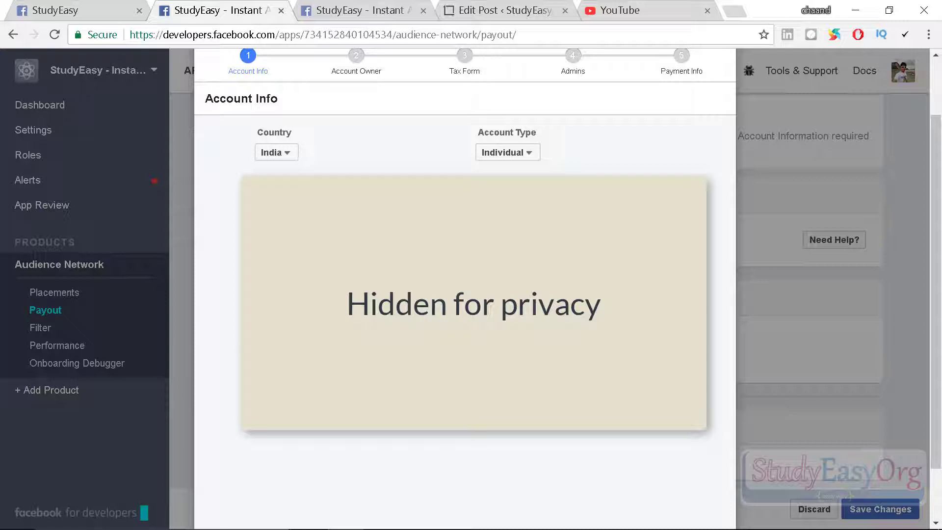
{"action": "scroll", "coordinate": [648, 432], "scroll_direction": "down", "scroll_amount": 2}
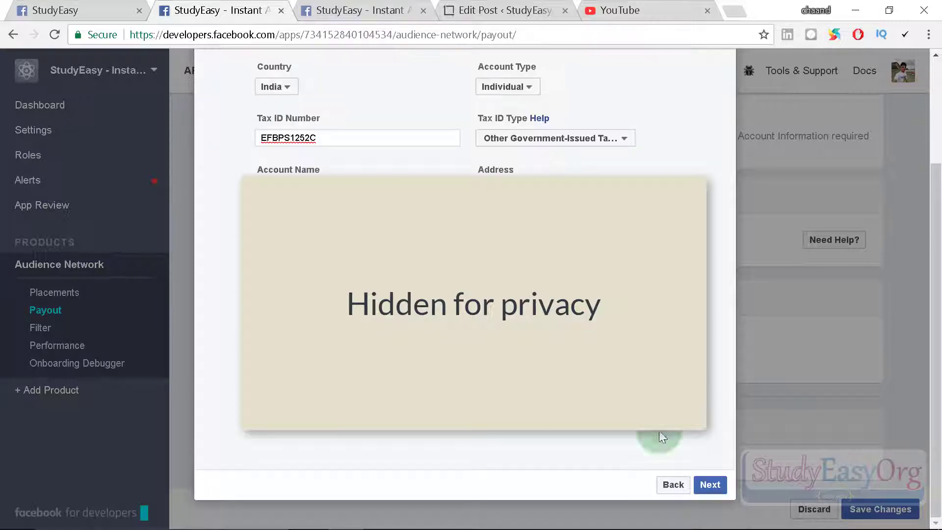
{"action": "left_click", "coordinate": [710, 484]}
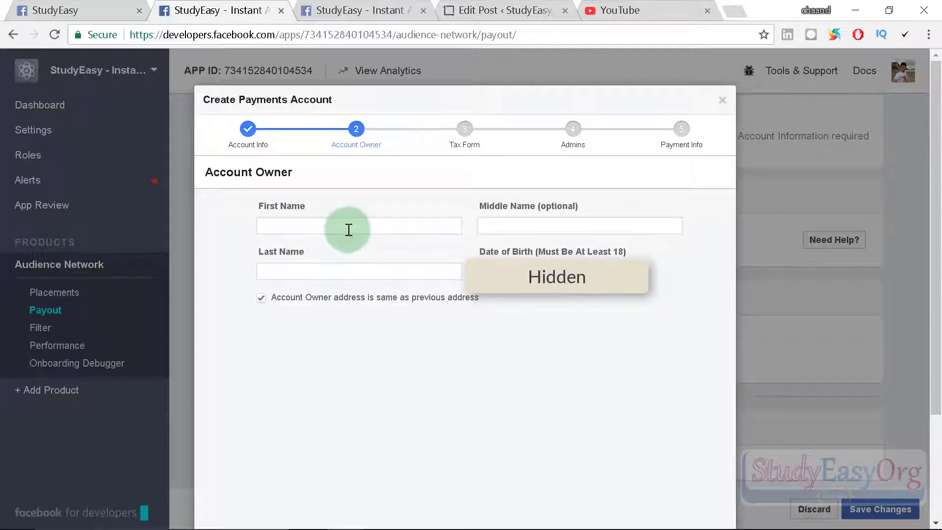
Enter the account owner's first name, last name and birth month, then continue.
{"action": "left_click", "coordinate": [348, 229]}
{"action": "key", "text": "Tab"}
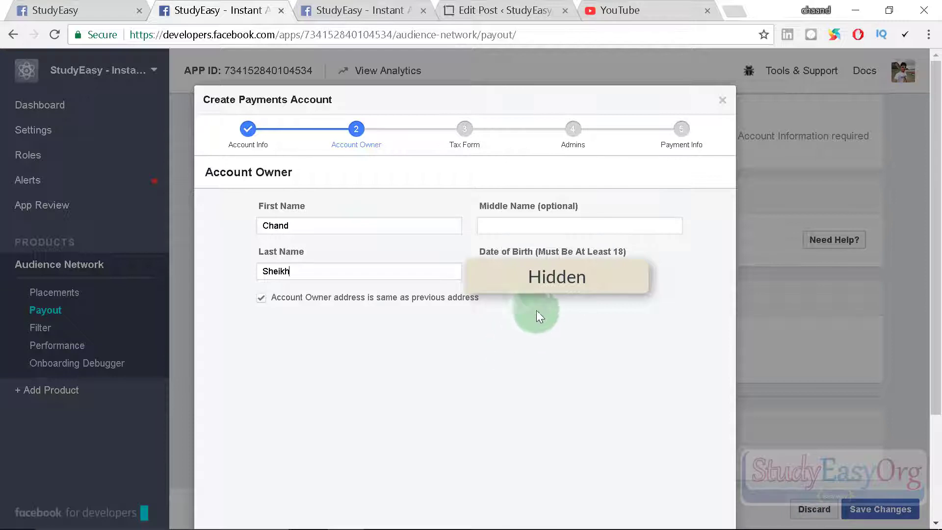
{"action": "left_click", "coordinate": [539, 274]}
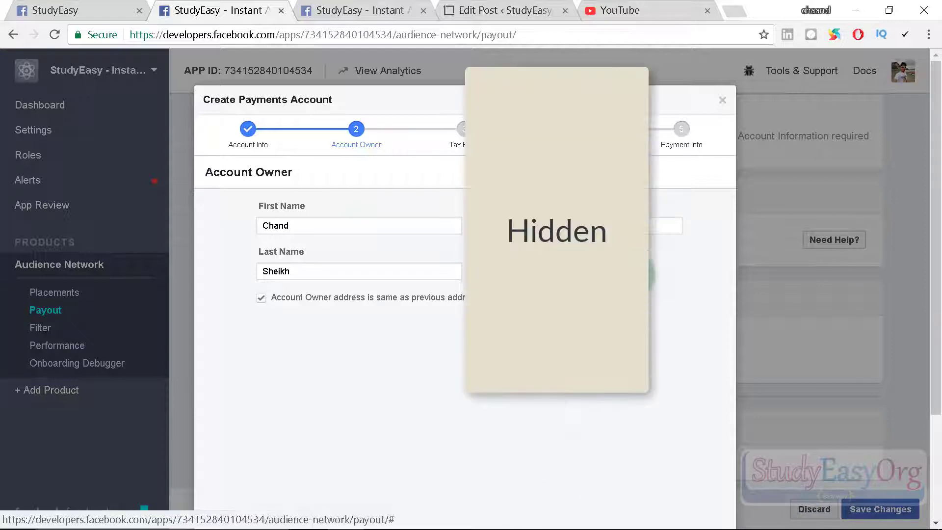
{"action": "scroll", "coordinate": [711, 449], "scroll_direction": "down", "scroll_amount": 2}
{"action": "left_click", "coordinate": [709, 483]}
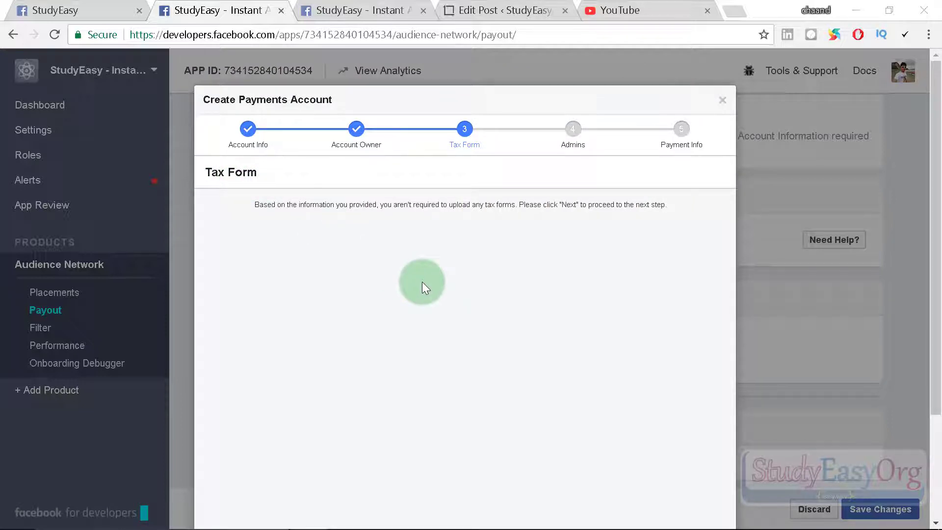
Move past the Tax Form and Admins steps to reach Payment Info.
{"action": "scroll", "coordinate": [545, 278], "scroll_direction": "down", "scroll_amount": 3}
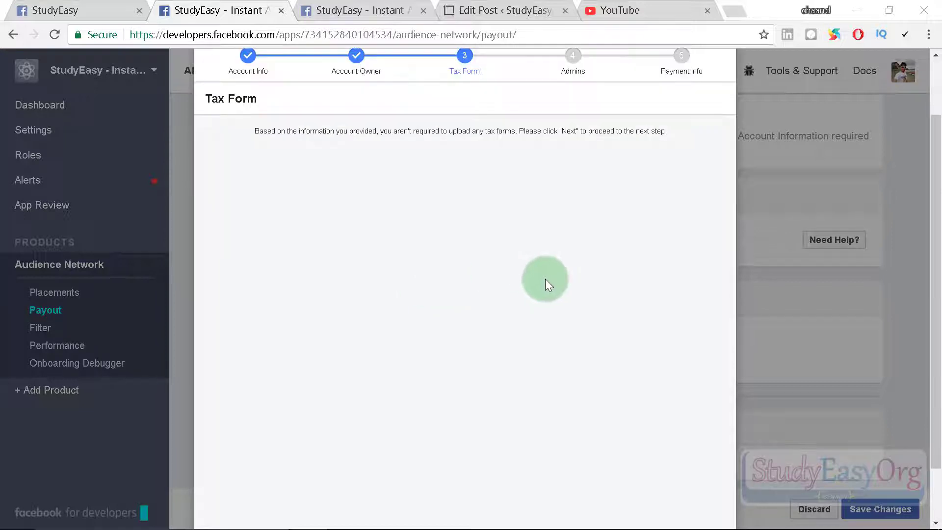
{"action": "left_click", "coordinate": [713, 486]}
{"action": "left_click", "coordinate": [667, 484]}
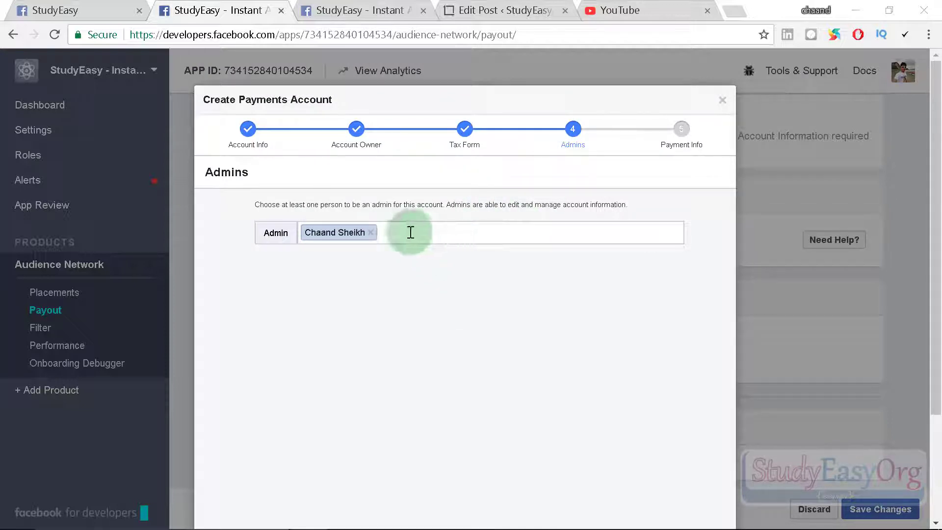
{"action": "scroll", "coordinate": [539, 218], "scroll_direction": "down", "scroll_amount": 3}
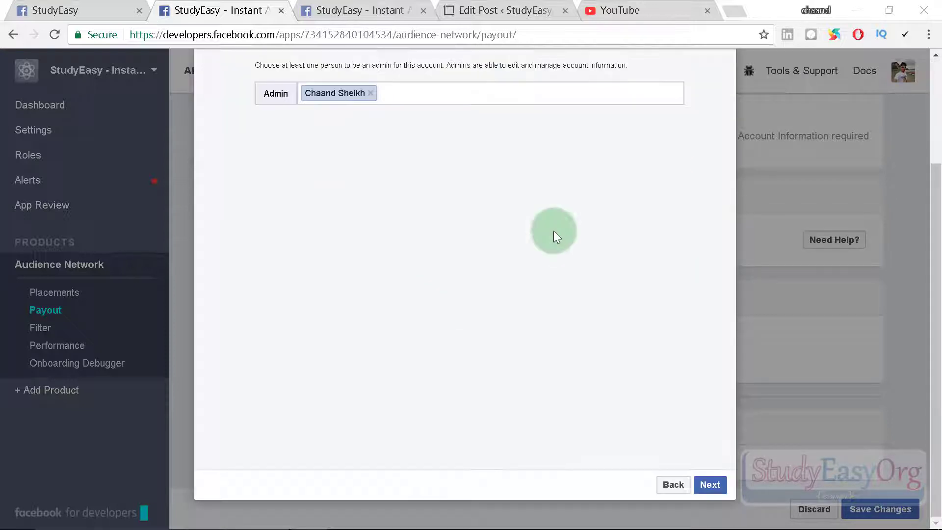
{"action": "left_click", "coordinate": [714, 485]}
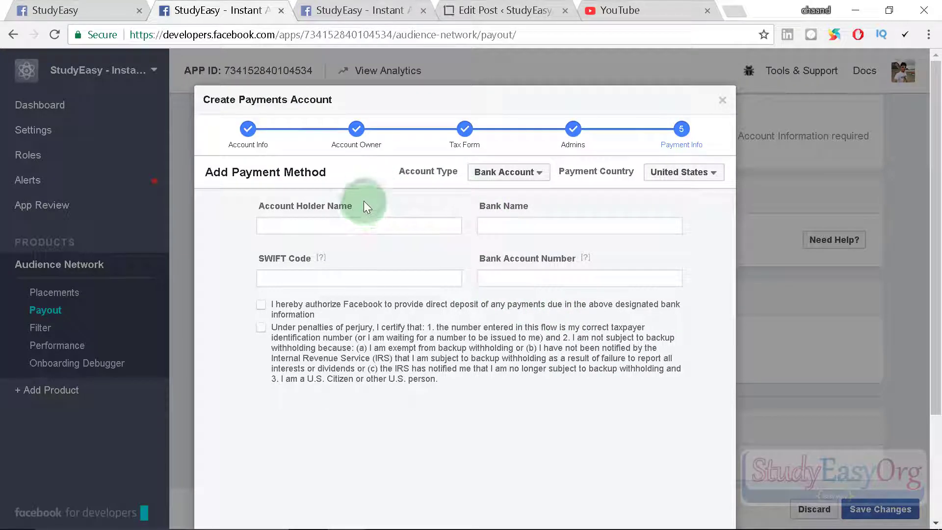
Switch the payout method to PayPal account and enter the PayPal first name.
{"action": "left_click", "coordinate": [534, 174]}
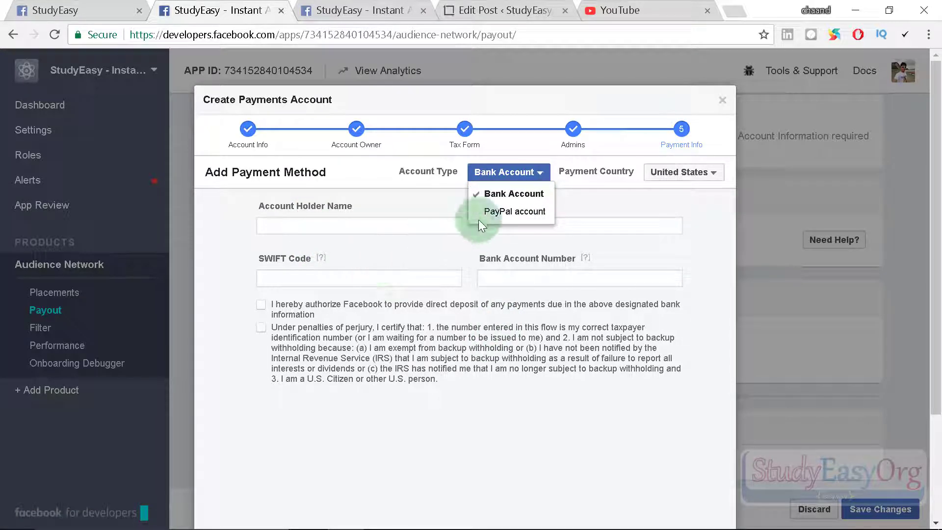
{"action": "left_click", "coordinate": [513, 212]}
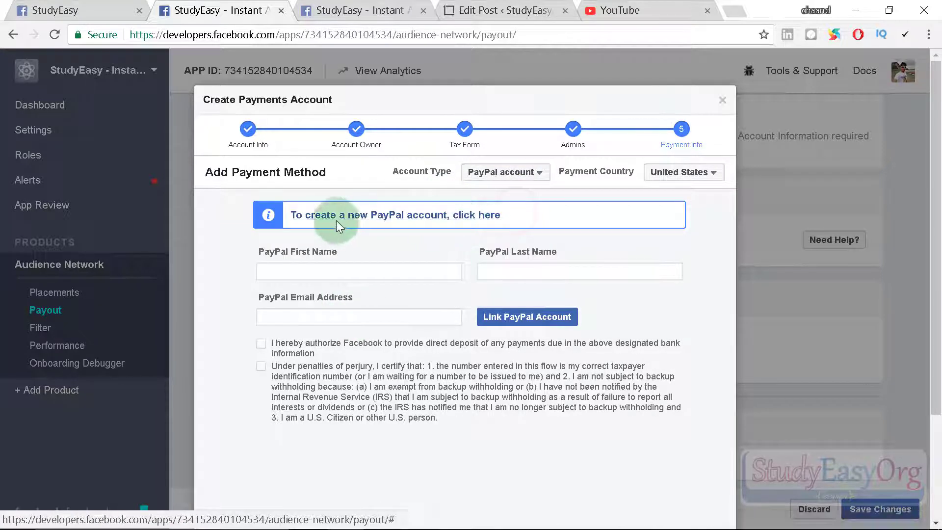
{"action": "left_click", "coordinate": [364, 270]}
{"action": "type", "text": "chan"}
{"action": "key", "text": "BackSpace"}
{"action": "key", "text": "BackSpace"}
{"action": "key", "text": "BackSpace"}
{"action": "key", "text": "BackSpace"}
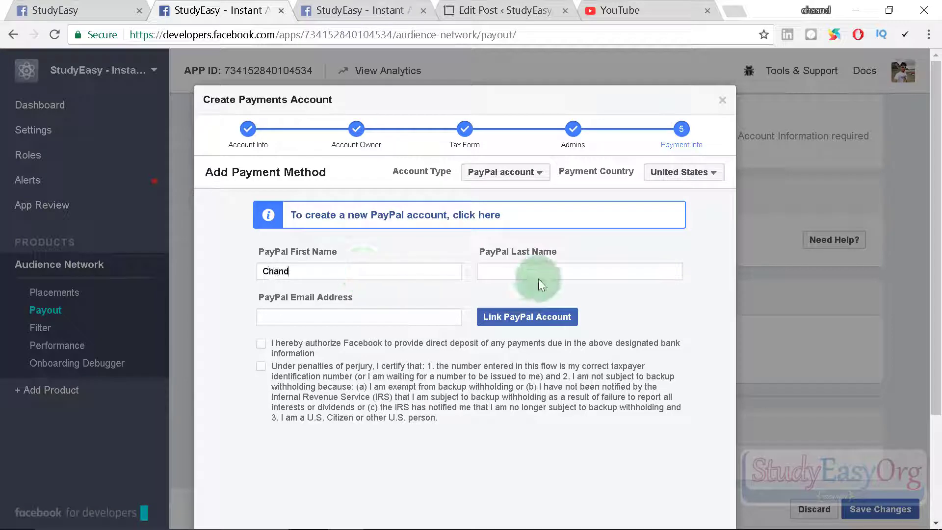
Enter the PayPal last name and e-mail, link the PayPal account, and finish.
{"action": "left_click", "coordinate": [538, 272]}
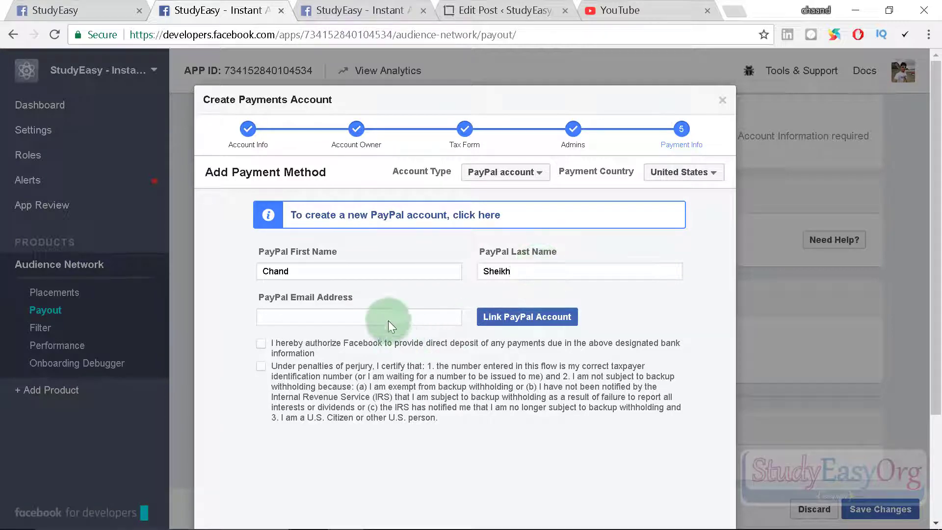
{"action": "left_click", "coordinate": [526, 316]}
{"action": "left_click", "coordinate": [527, 357]}
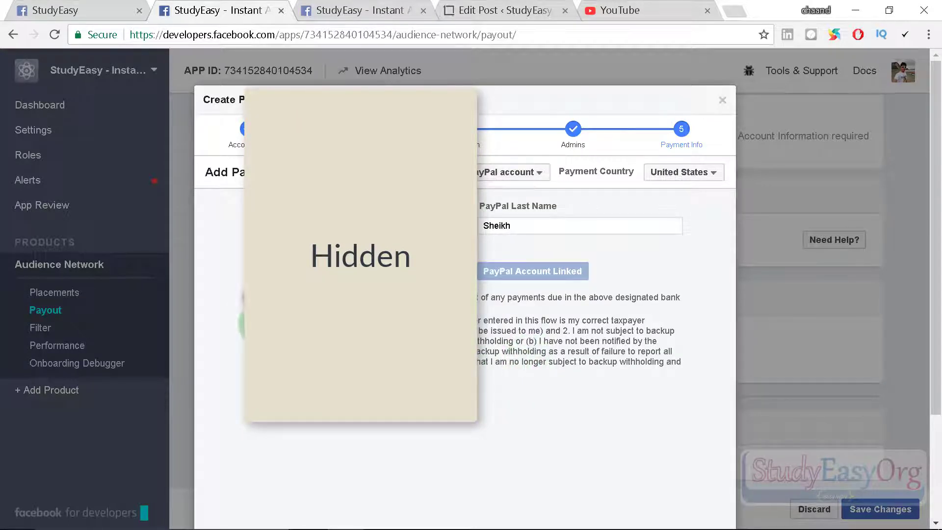
{"action": "scroll", "coordinate": [483, 378], "scroll_direction": "down", "scroll_amount": 3}
{"action": "left_click", "coordinate": [715, 487]}
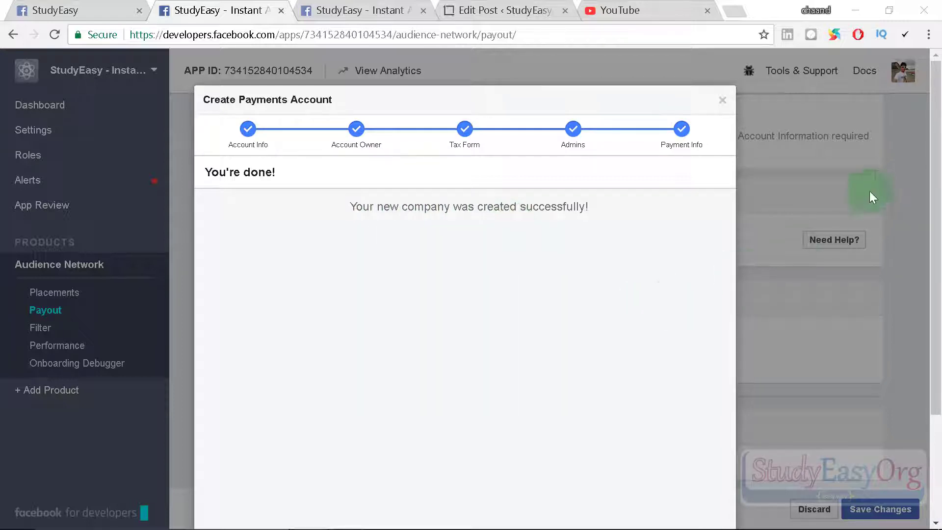
Save the payout settings, confirm the Studyeasy company after reload, and return to Instant Articles.
{"action": "left_click", "coordinate": [723, 100]}
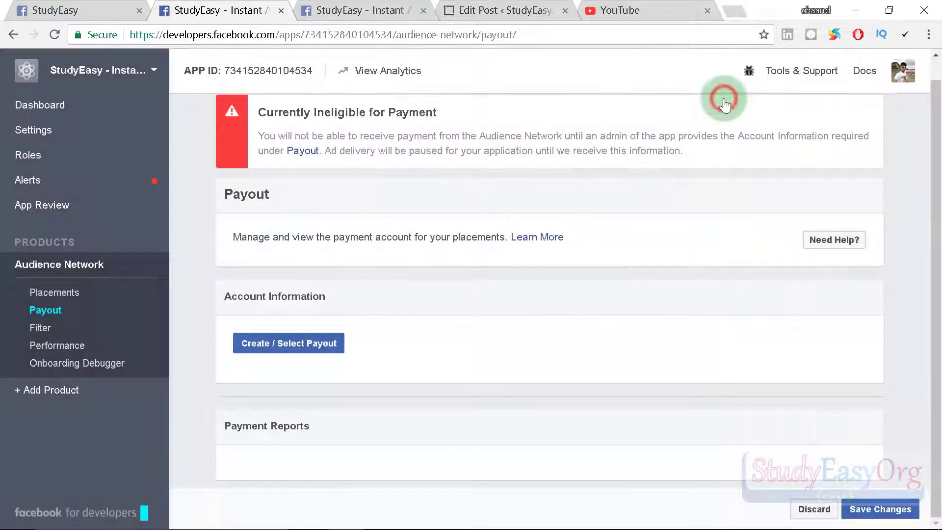
{"action": "left_click", "coordinate": [878, 510]}
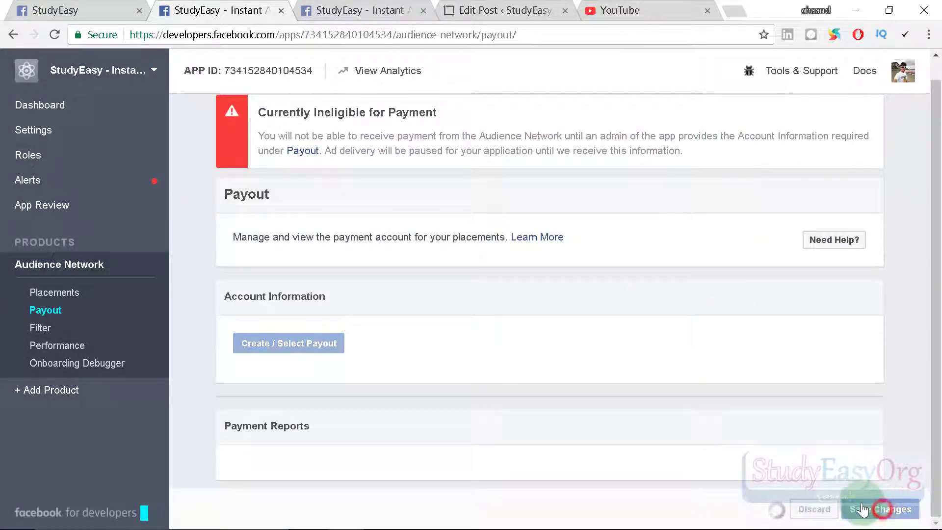
{"action": "left_click", "coordinate": [52, 34]}
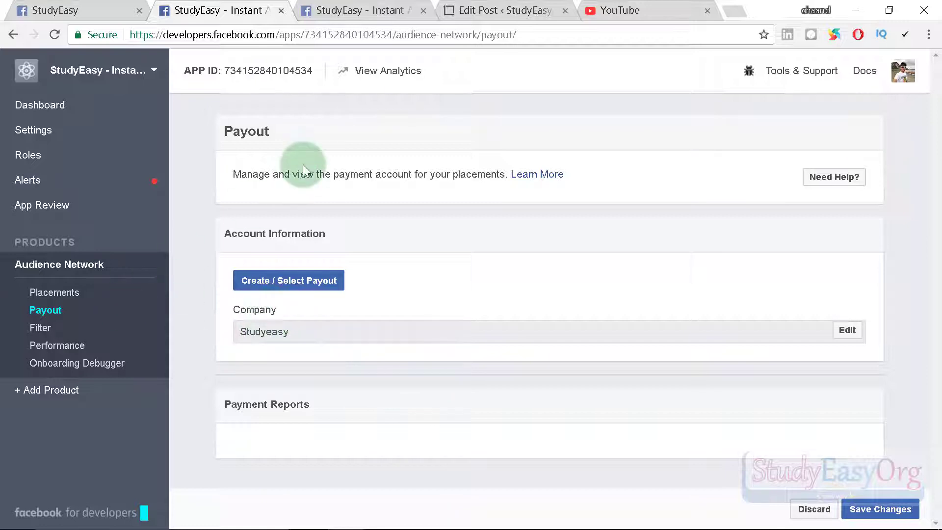
{"action": "left_click", "coordinate": [72, 10]}
{"action": "scroll", "coordinate": [315, 273], "scroll_direction": "up", "scroll_amount": 6}
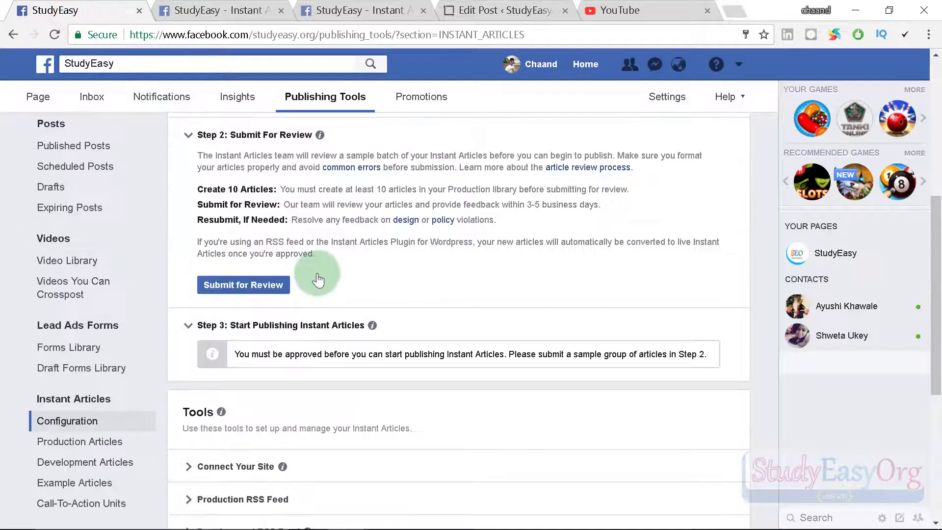
Submit the Instant Articles for review from Step 2 and dismiss the success confirmation.
{"action": "left_click", "coordinate": [238, 294]}
{"action": "scroll", "coordinate": [291, 282], "scroll_direction": "down", "scroll_amount": 3}
{"action": "left_click", "coordinate": [54, 35]}
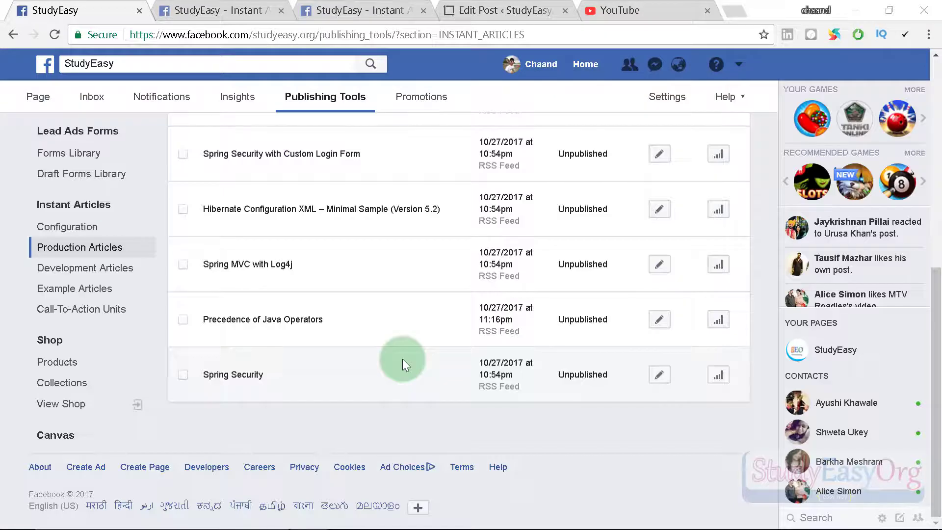
{"action": "scroll", "coordinate": [403, 364], "scroll_direction": "up", "scroll_amount": 4}
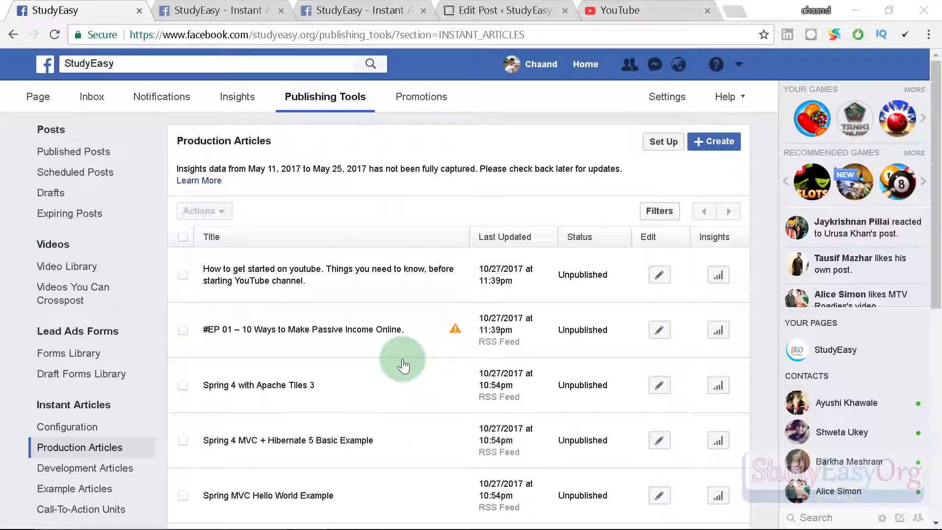
{"action": "scroll", "coordinate": [122, 407], "scroll_direction": "down", "scroll_amount": 3}
{"action": "scroll", "coordinate": [166, 393], "scroll_direction": "up", "scroll_amount": 3}
{"action": "left_click", "coordinate": [70, 428]}
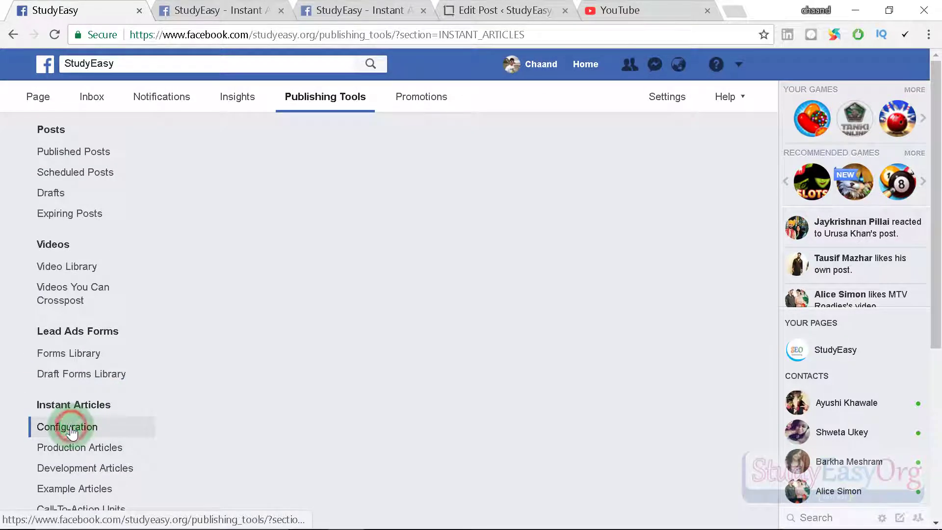
{"action": "scroll", "coordinate": [498, 263], "scroll_direction": "down", "scroll_amount": 6}
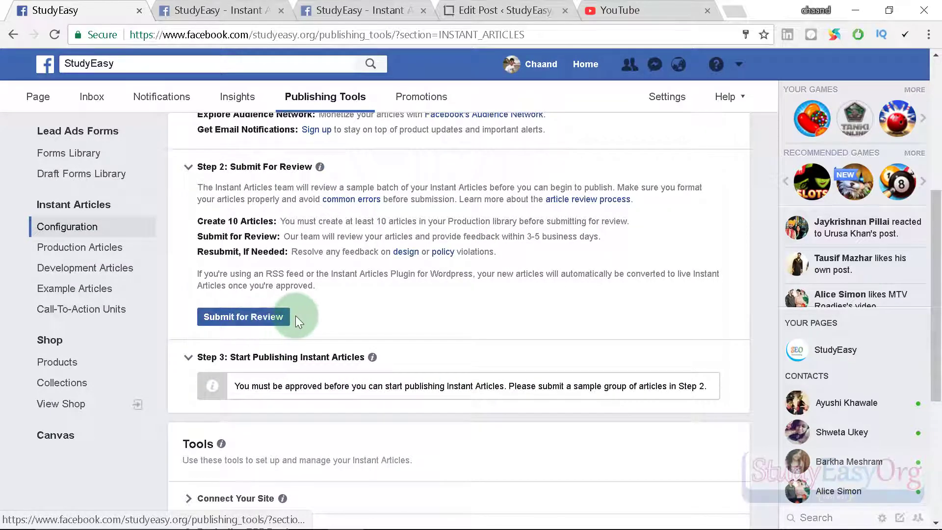
{"action": "scroll", "coordinate": [550, 326], "scroll_direction": "down", "scroll_amount": 5}
{"action": "scroll", "coordinate": [569, 350], "scroll_direction": "up", "scroll_amount": 7}
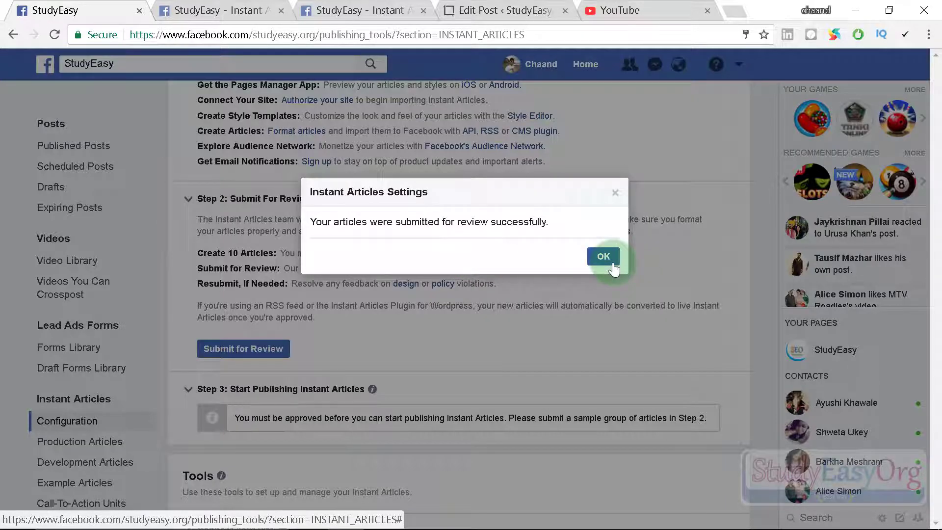
{"action": "left_click", "coordinate": [612, 265]}
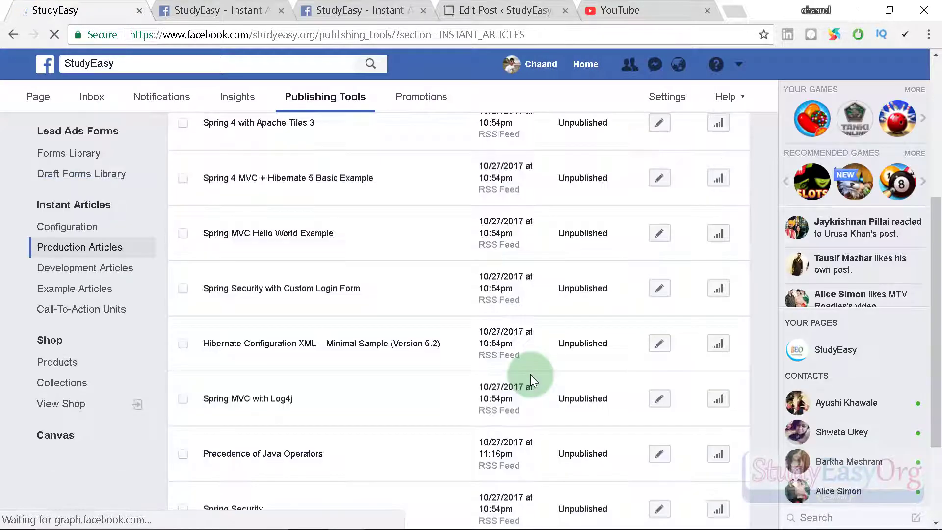
Reopen Instant Articles Configuration to confirm the review is pending, typically 3-5 business days.
{"action": "scroll", "coordinate": [483, 298], "scroll_direction": "up", "scroll_amount": 5}
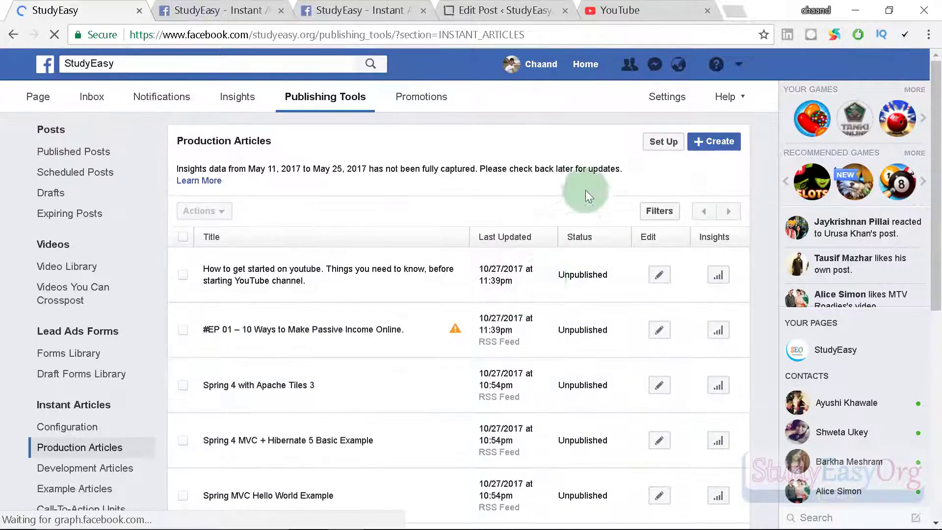
{"action": "scroll", "coordinate": [591, 294], "scroll_direction": "down", "scroll_amount": 8}
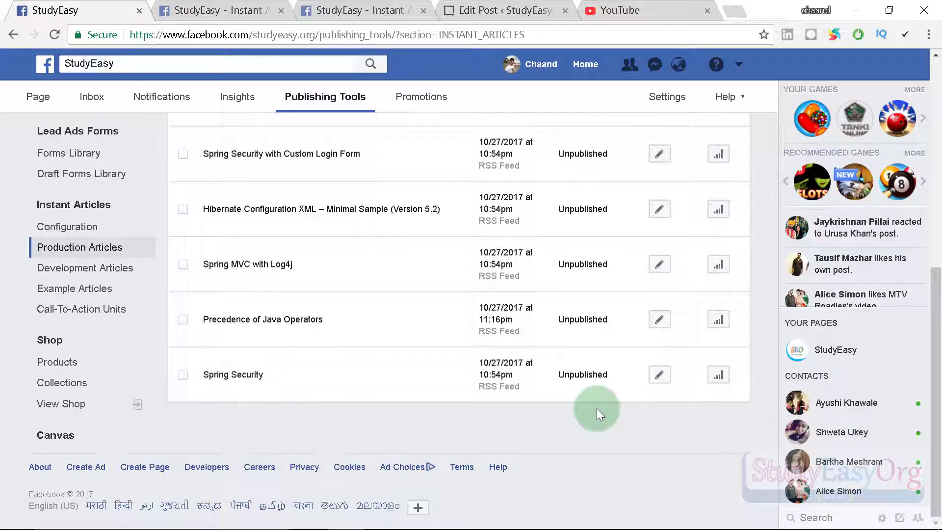
{"action": "scroll", "coordinate": [596, 408], "scroll_direction": "up", "scroll_amount": 4}
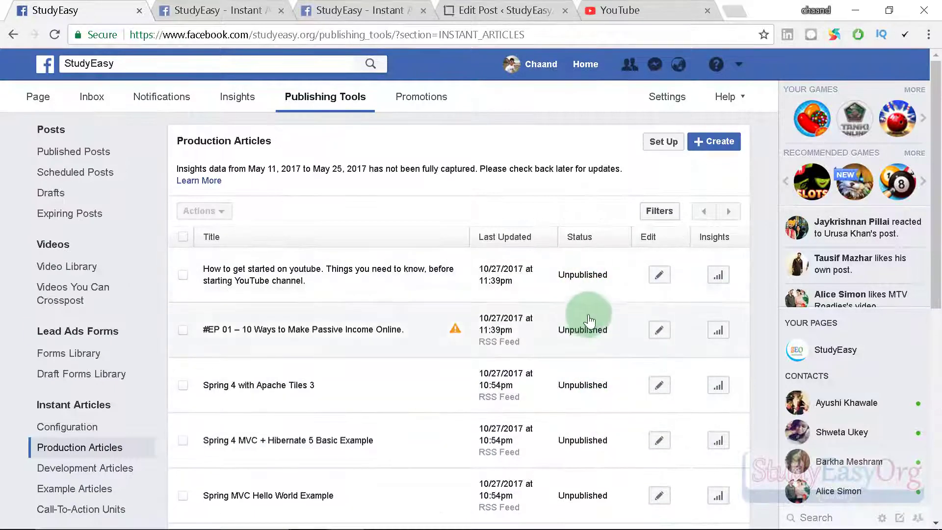
{"action": "left_click", "coordinate": [63, 420]}
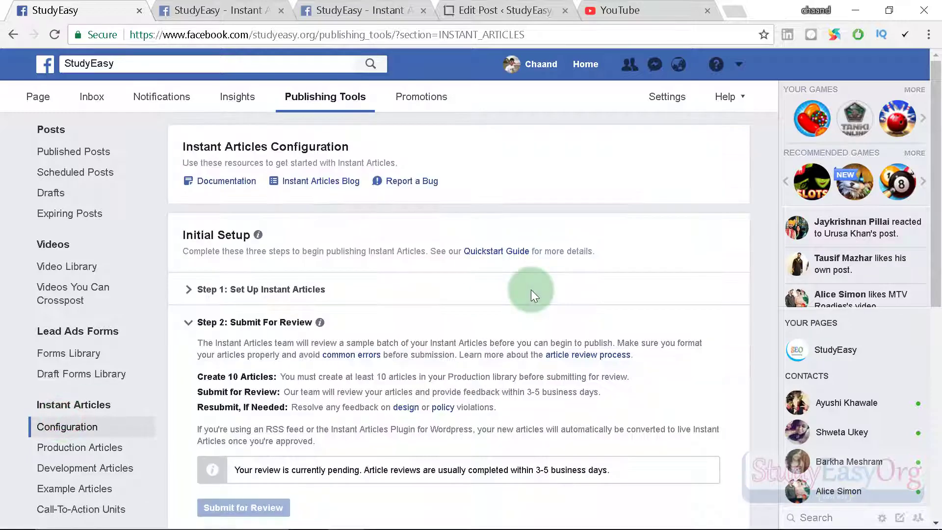
{"action": "scroll", "coordinate": [531, 289], "scroll_direction": "down", "scroll_amount": 4}
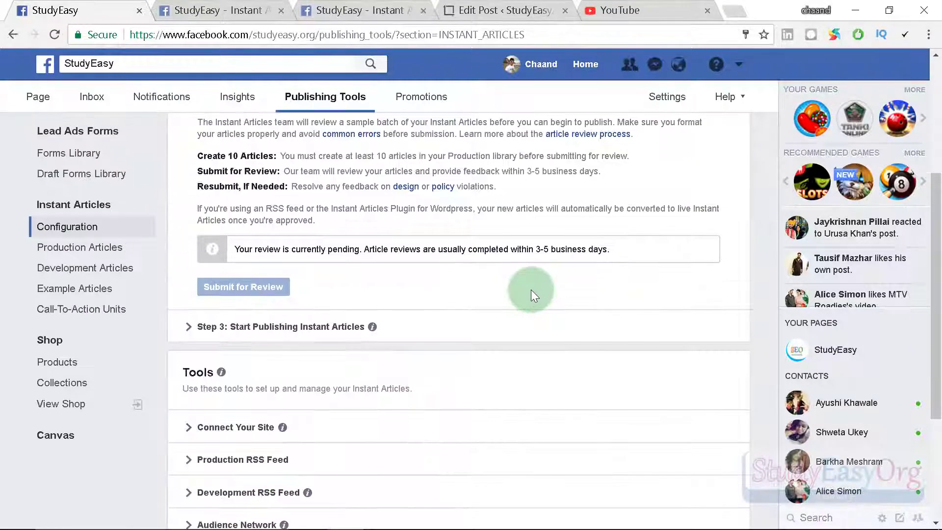